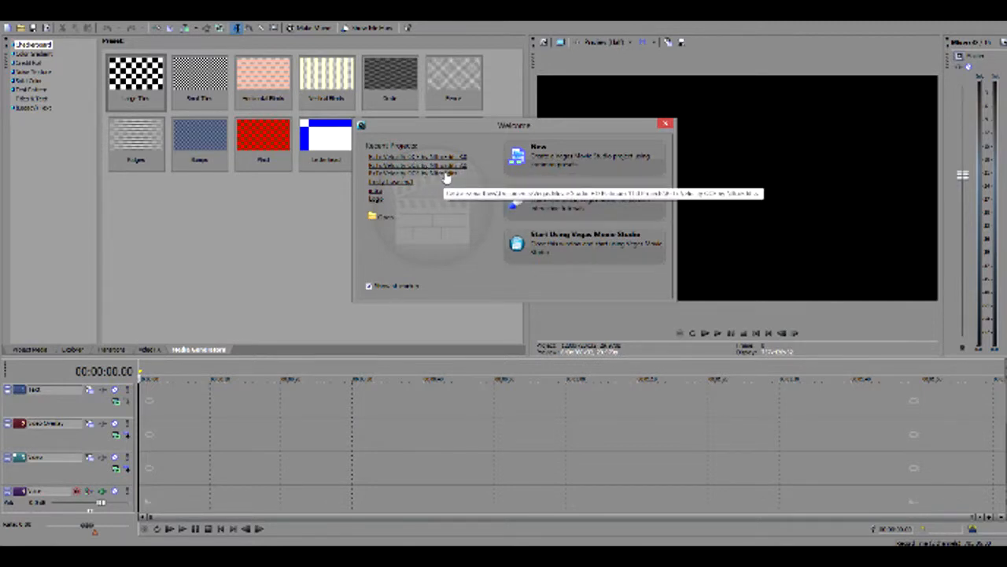
Open the third project in the recent projects list and bring its whole timeline into view
{"action": "left_click", "coordinate": [445, 177]}
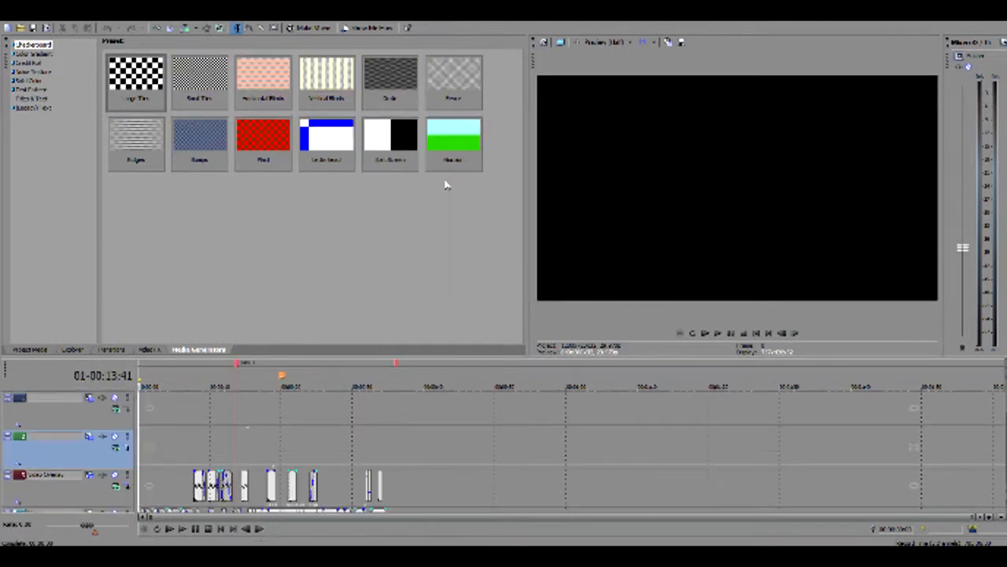
{"action": "left_click", "coordinate": [179, 435]}
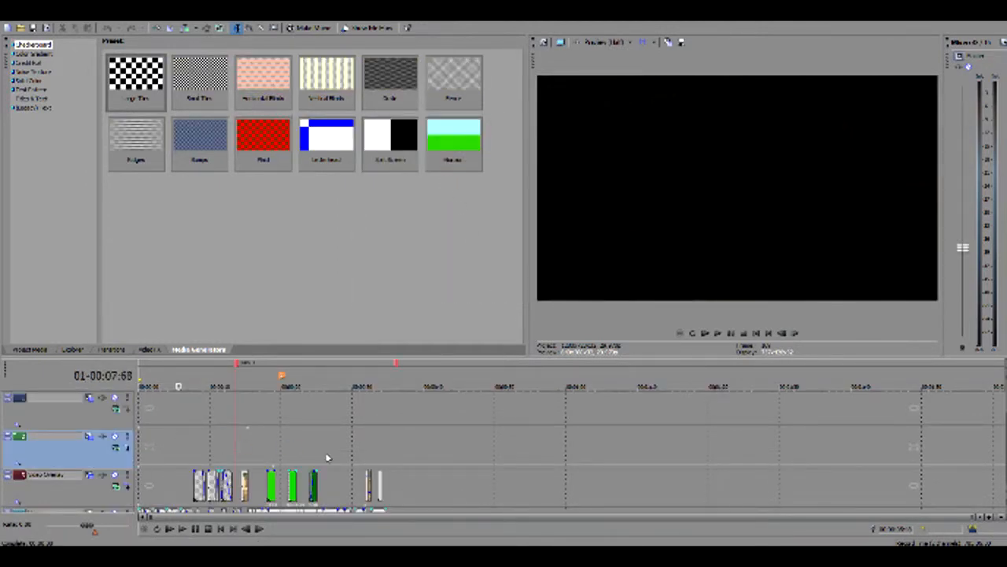
{"action": "scroll", "coordinate": [488, 487], "scroll_direction": "up", "scroll_amount": 3}
{"action": "scroll", "coordinate": [488, 486], "scroll_direction": "up", "scroll_amount": 3}
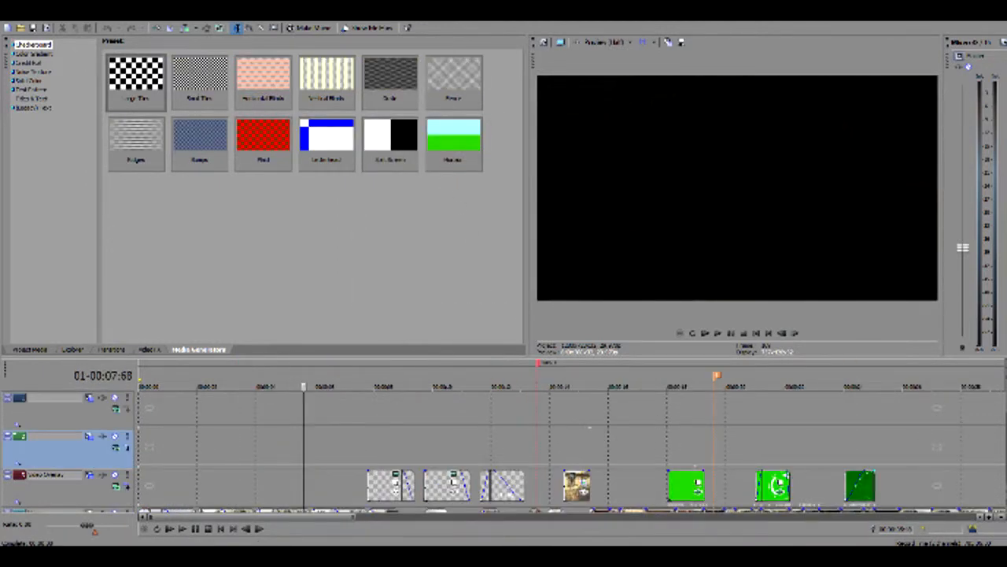
{"action": "scroll", "coordinate": [487, 472], "scroll_direction": "down", "scroll_amount": 2}
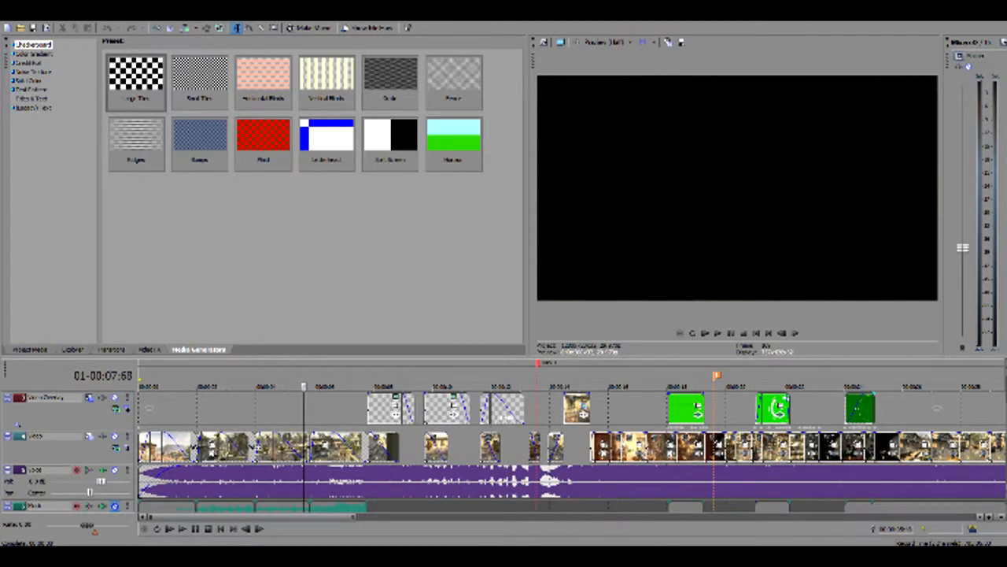
{"action": "left_click", "coordinate": [999, 520]}
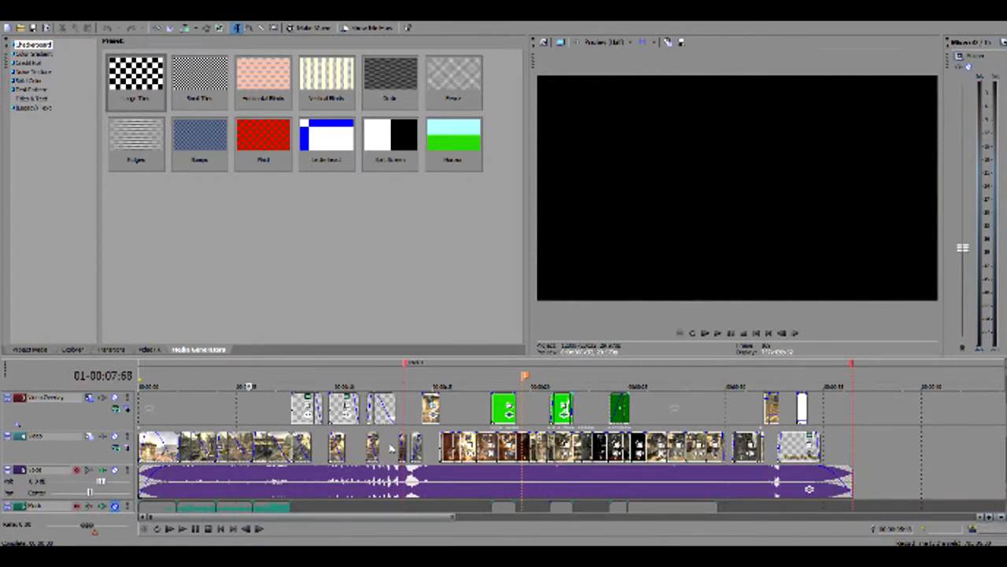
Play the project from the beginning and lower the master preview volume
{"action": "left_click", "coordinate": [138, 417]}
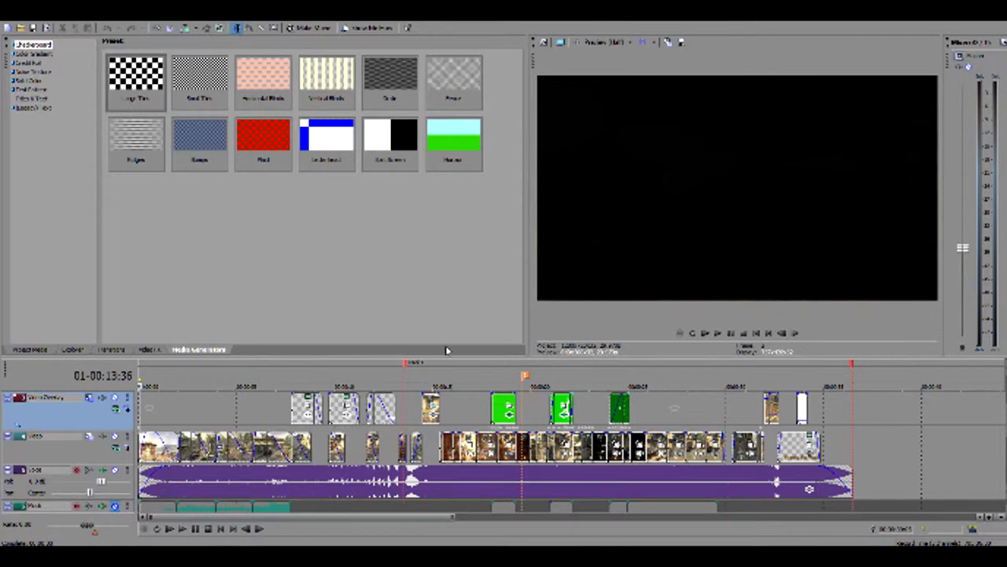
{"action": "left_click", "coordinate": [718, 333]}
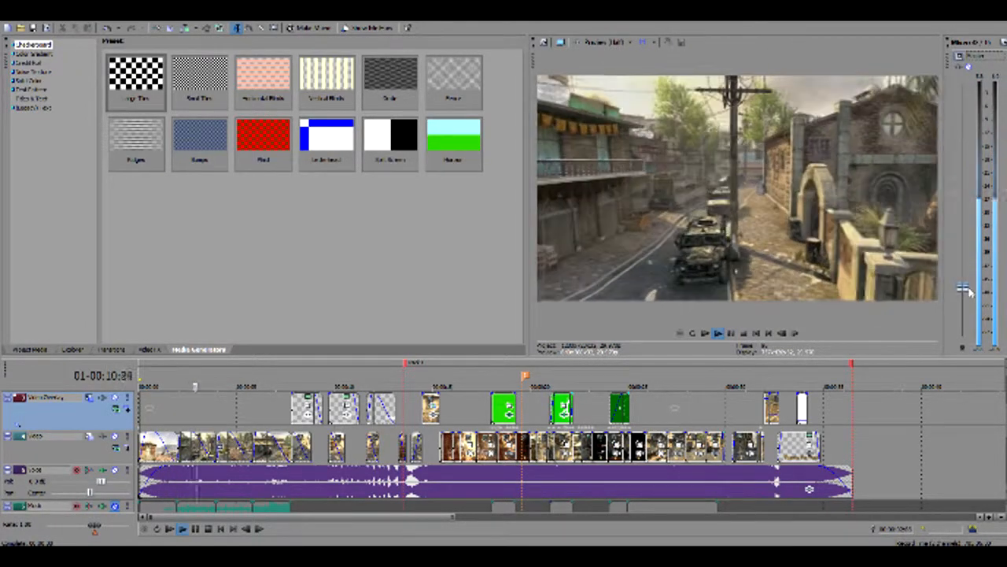
{"action": "left_click_drag", "start_coordinate": [963, 251], "coordinate": [964, 290]}
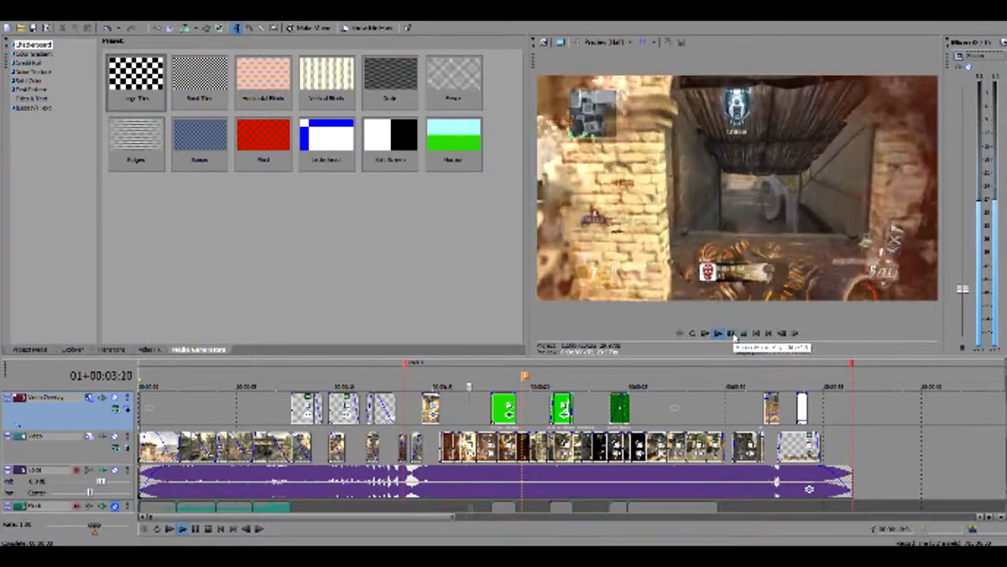
Play the gameplay montage from the video overlay clip after the first red marker, stopping near the orange marker
{"action": "left_click", "coordinate": [418, 415]}
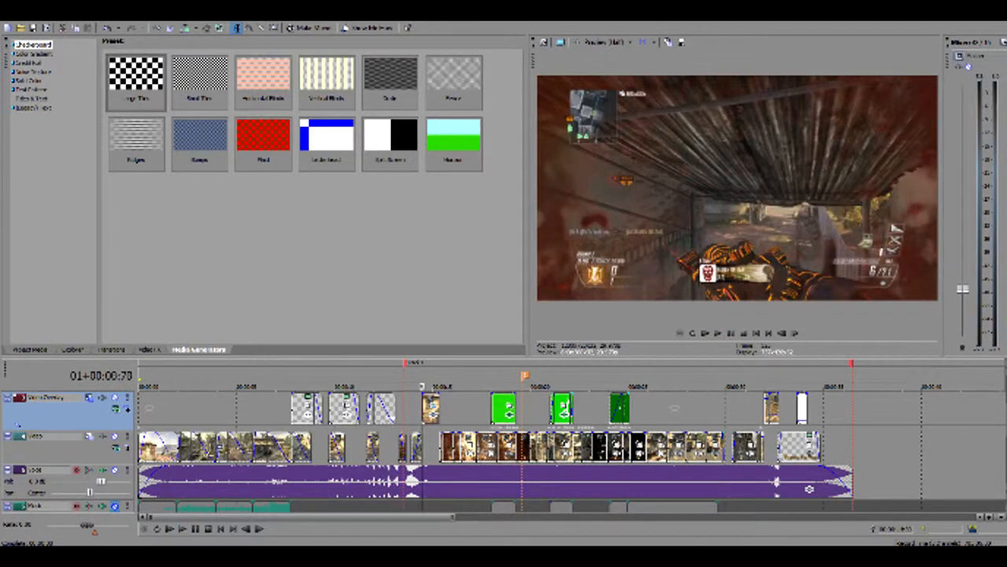
{"action": "key", "text": "space"}
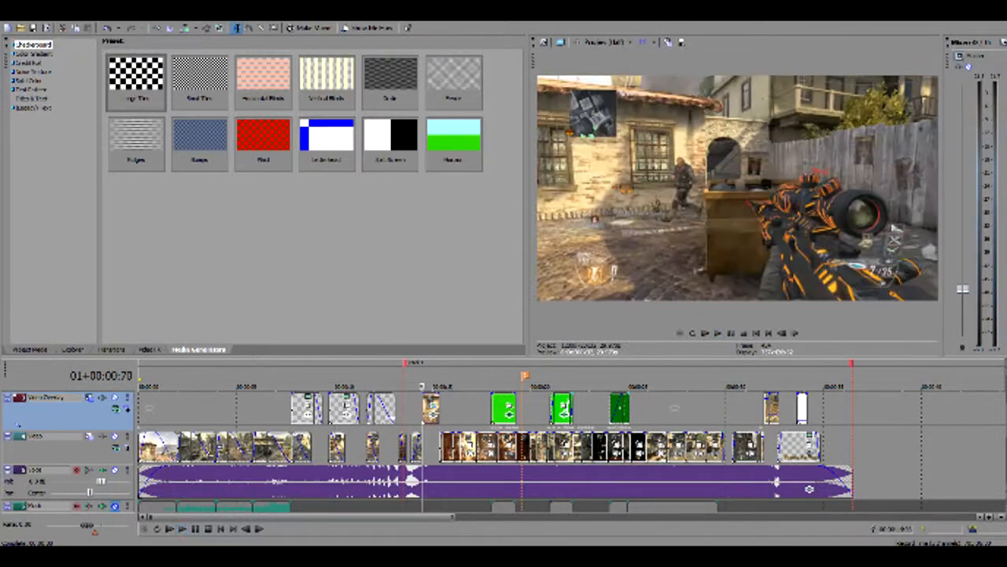
{"action": "left_click", "coordinate": [445, 415]}
{"action": "key", "text": "space"}
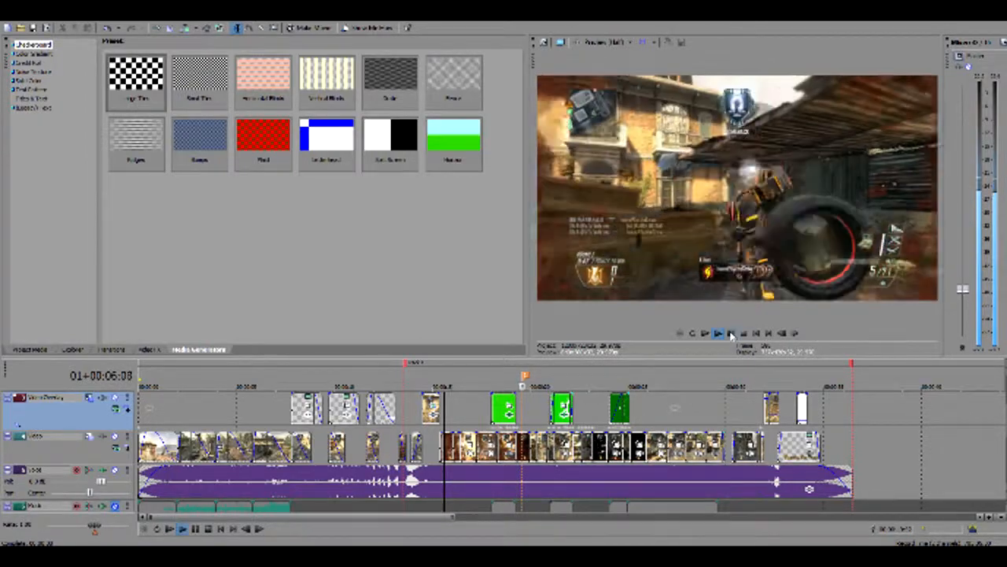
{"action": "left_click", "coordinate": [731, 334]}
Examine the gameplay clips around the orange marker up close and play through them
{"action": "scroll", "coordinate": [558, 460], "scroll_direction": "up", "scroll_amount": 5}
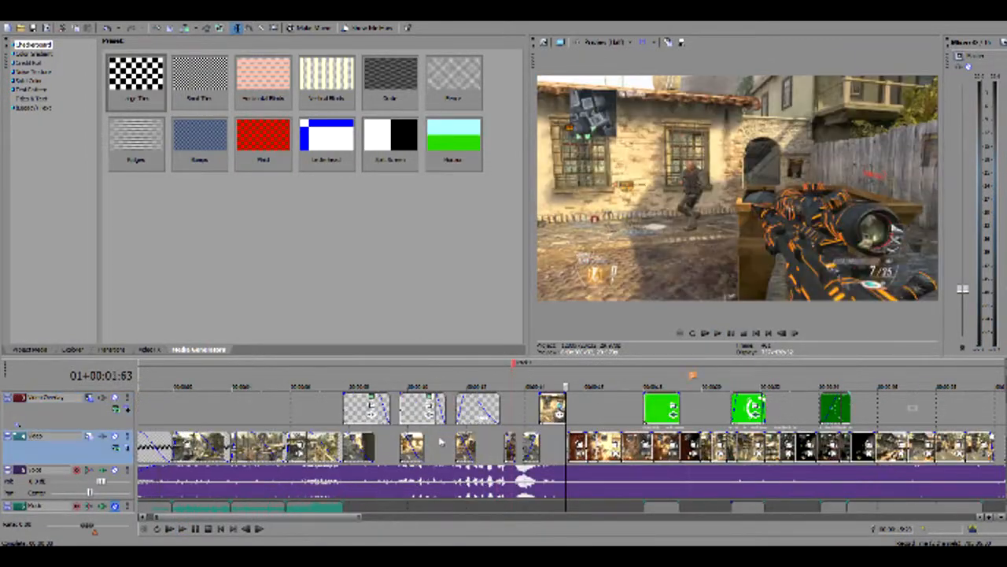
{"action": "scroll", "coordinate": [558, 459], "scroll_direction": "up", "scroll_amount": 2}
{"action": "key", "text": "space"}
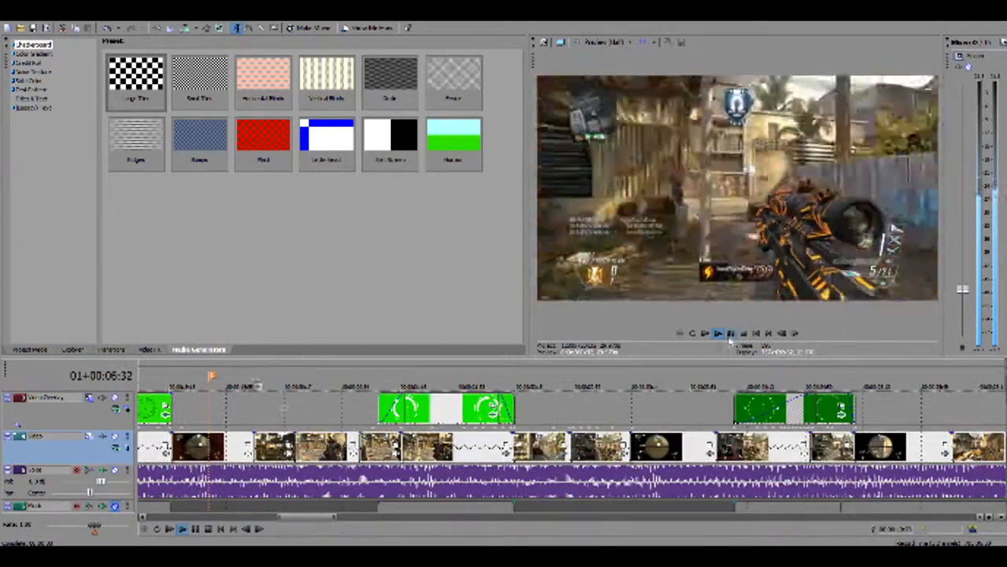
{"action": "left_click", "coordinate": [730, 333]}
Replay the gameplay montage from its first clip, continuing from the first green overlay towards the dark green overlay
{"action": "mouse_move", "coordinate": [1003, 521]}
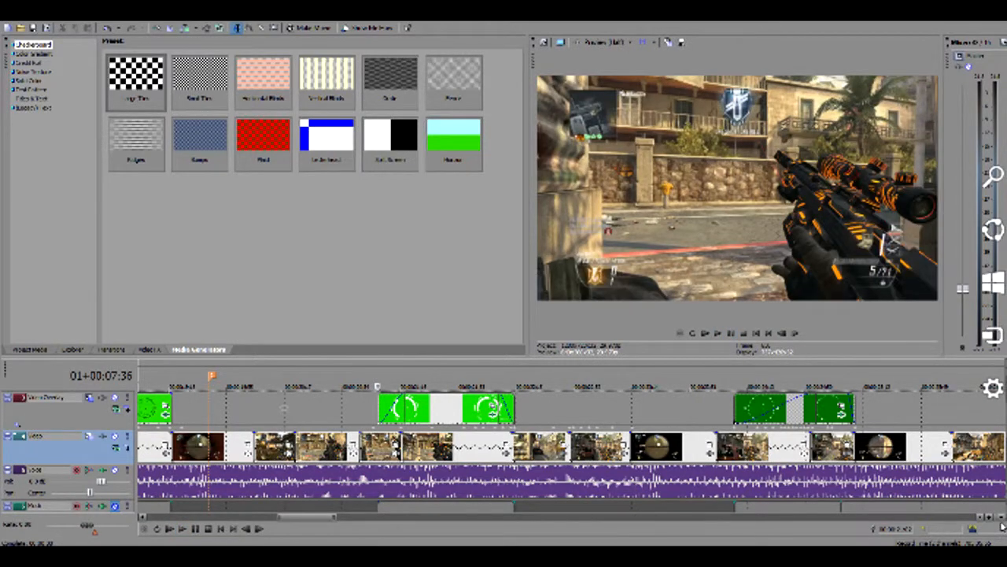
{"action": "scroll", "coordinate": [959, 488], "scroll_direction": "down", "scroll_amount": 5}
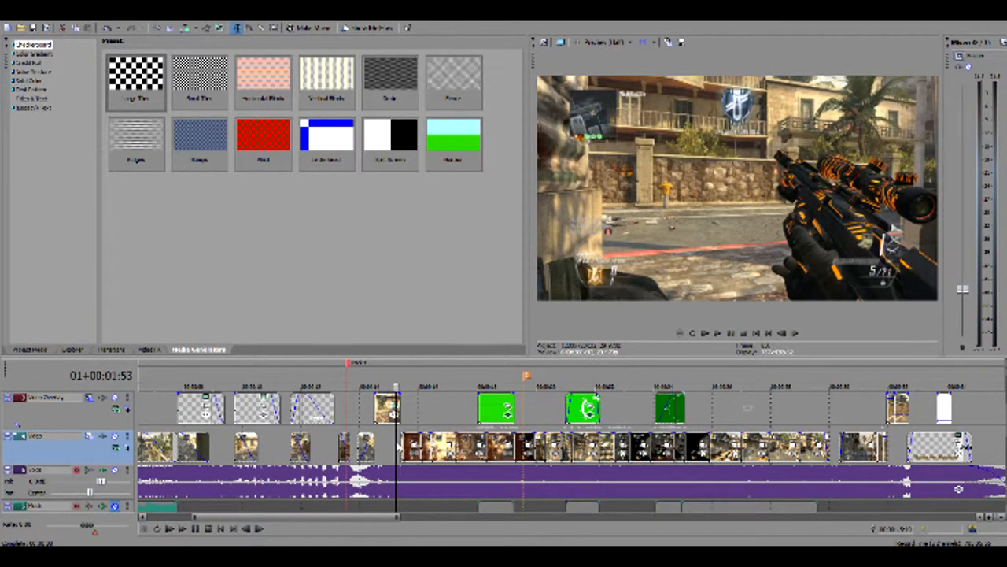
{"action": "left_click", "coordinate": [397, 445]}
{"action": "key", "text": "space"}
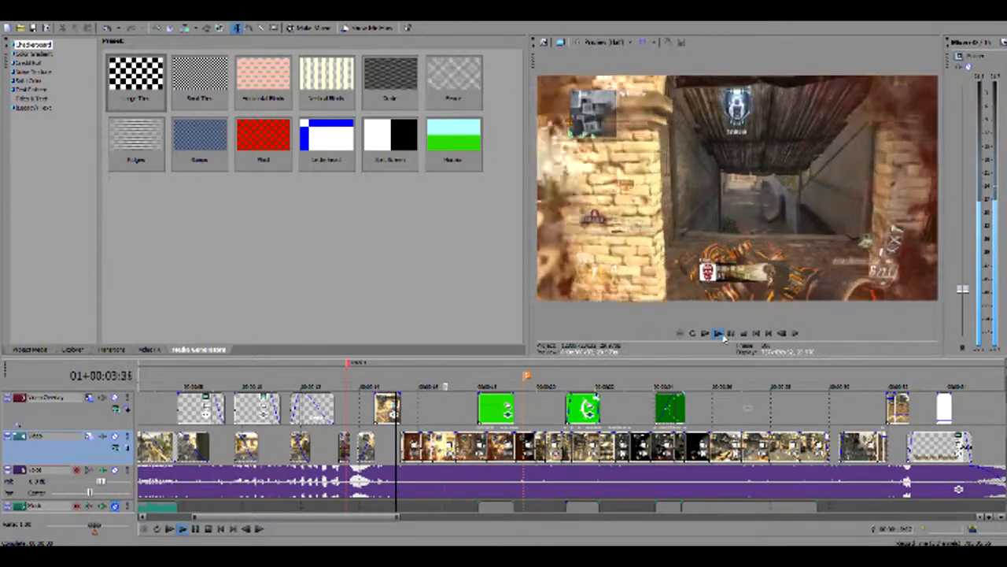
{"action": "left_click", "coordinate": [730, 334]}
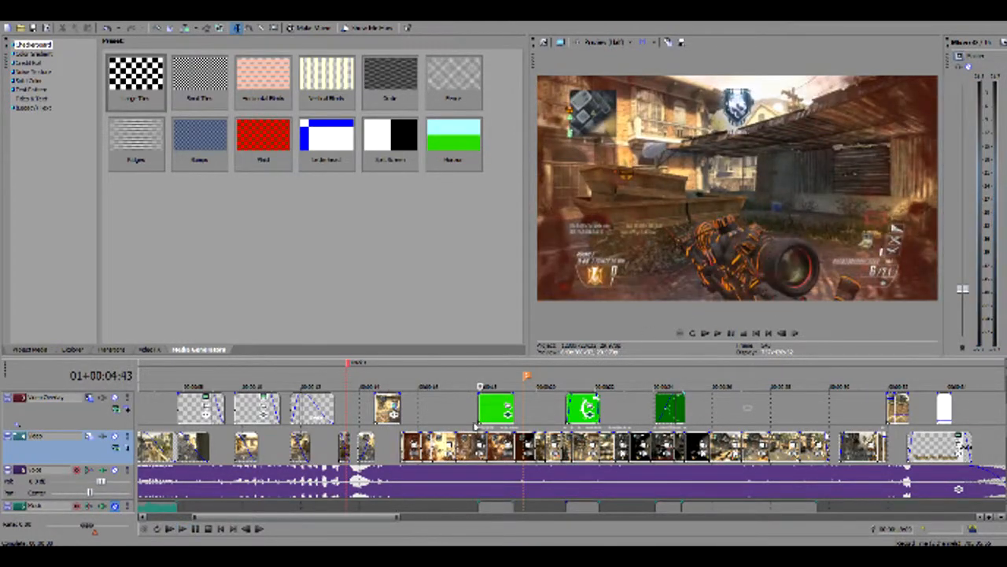
{"action": "left_click", "coordinate": [475, 424]}
{"action": "key", "text": "space"}
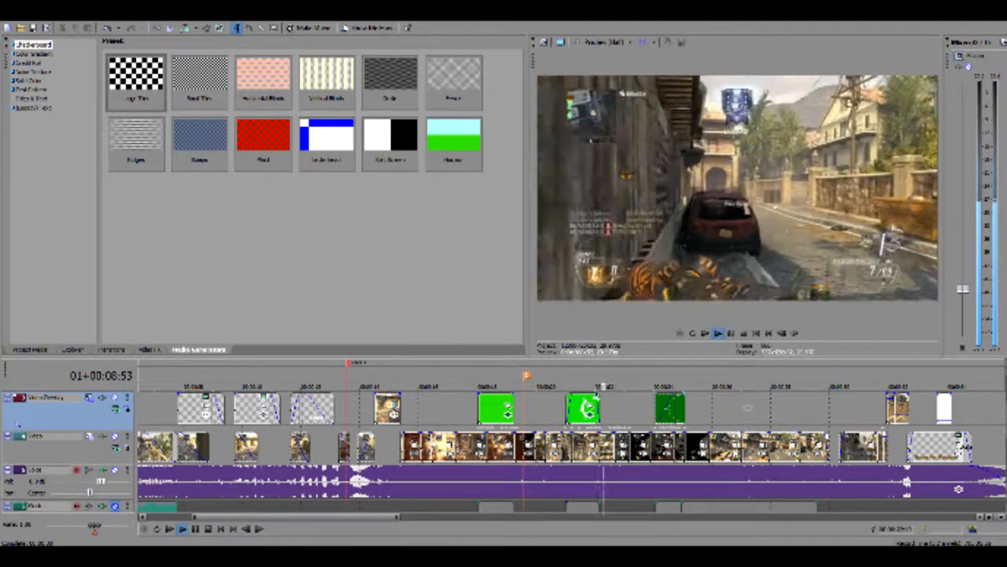
{"action": "left_click", "coordinate": [730, 333]}
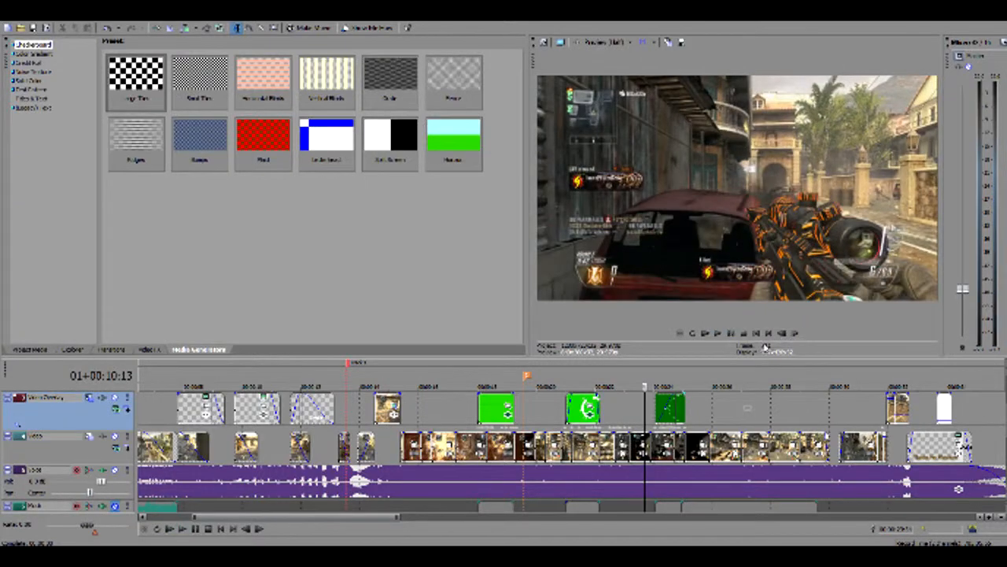
Check the resample mode and playback rate in the properties of a video event just after the dark green overlay
{"action": "left_click", "coordinate": [720, 454]}
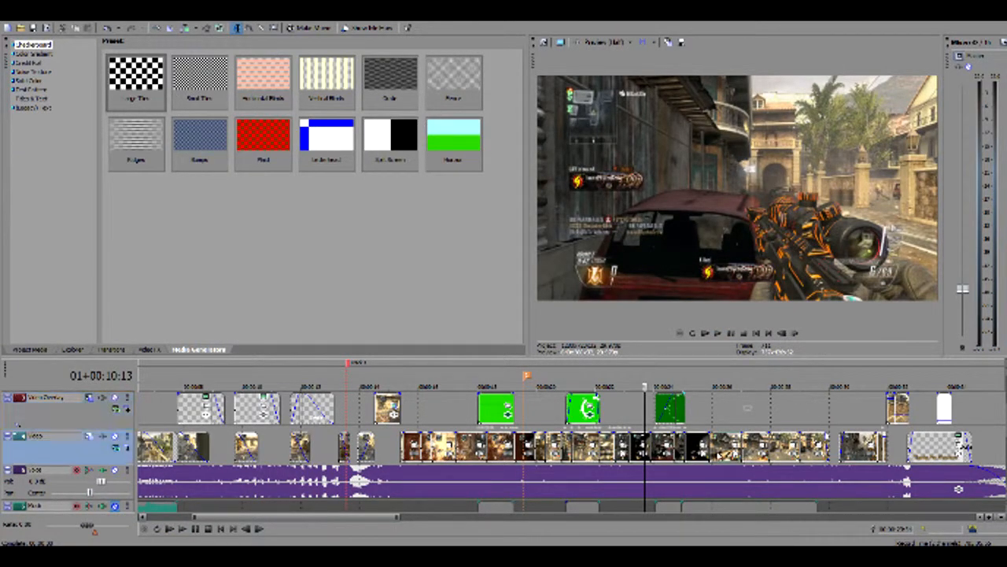
{"action": "right_click", "coordinate": [723, 455]}
{"action": "left_click", "coordinate": [732, 446]}
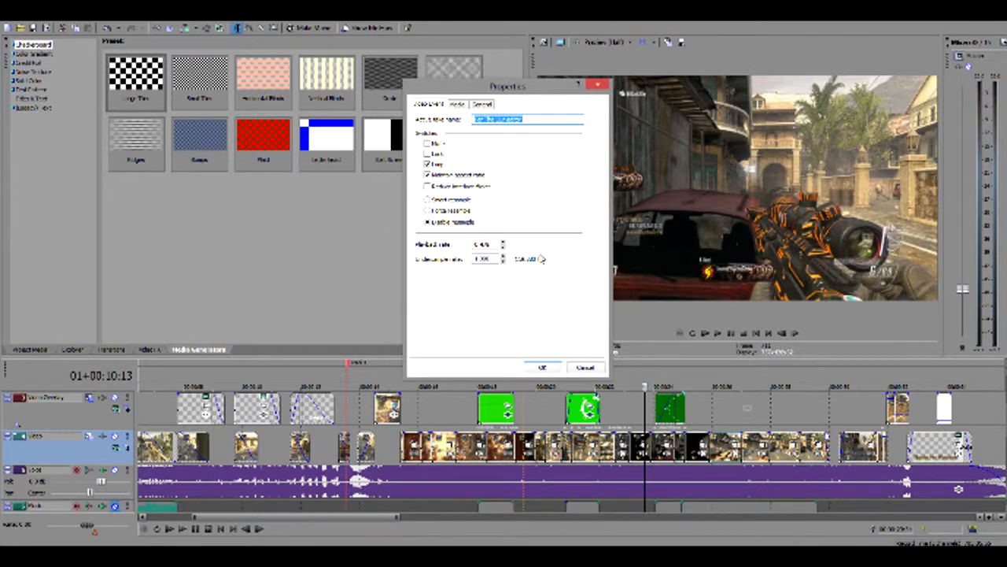
{"action": "left_click", "coordinate": [546, 369]}
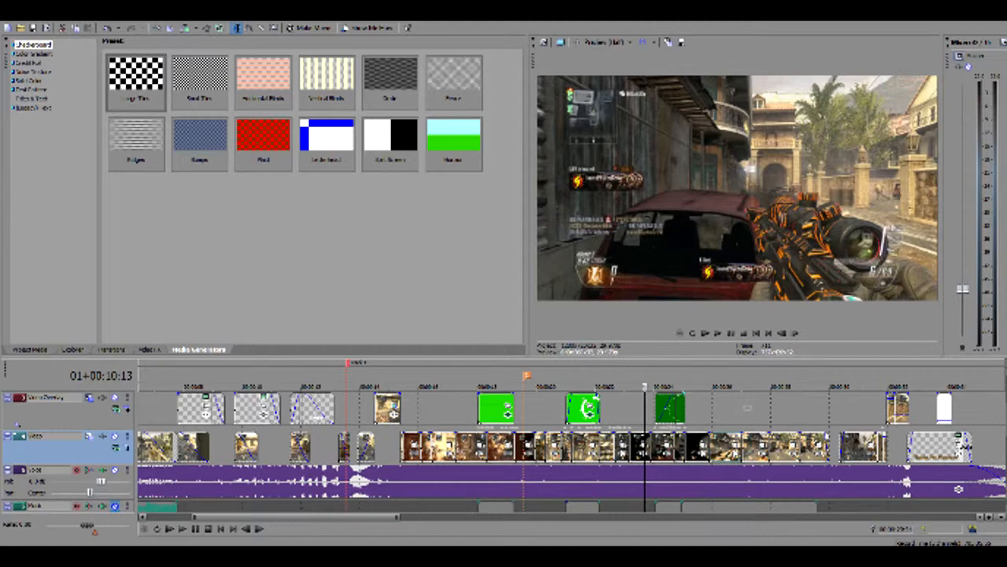
Return to the start of the timeline and play the opening cinematic clips
{"action": "left_click_drag", "start_coordinate": [291, 519], "coordinate": [225, 526]}
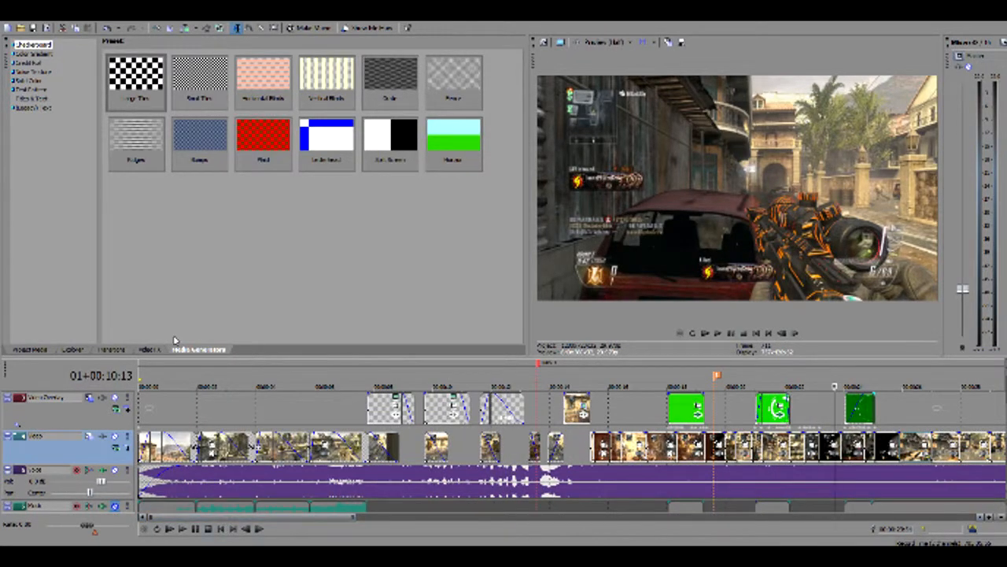
{"action": "left_click", "coordinate": [172, 421]}
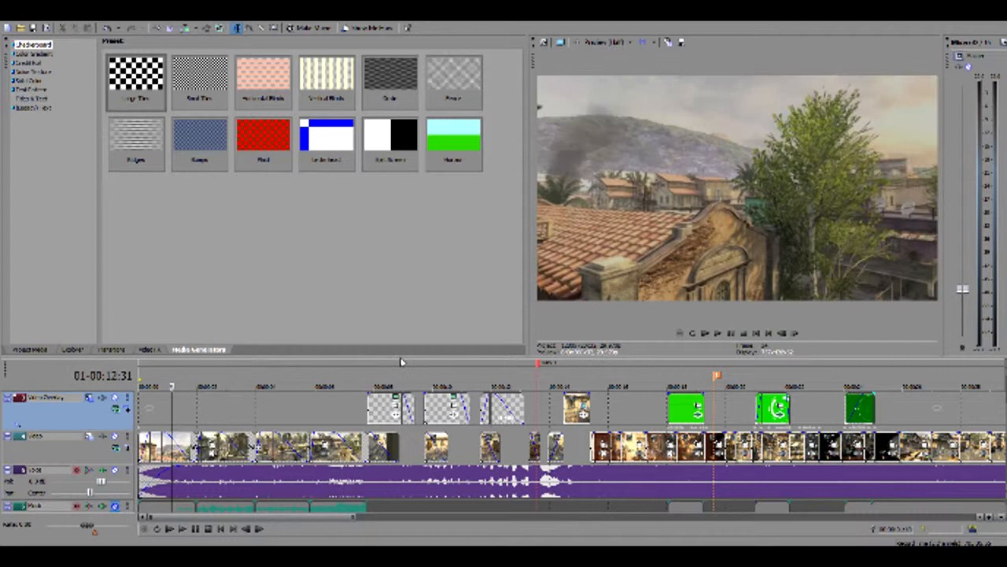
{"action": "left_click", "coordinate": [694, 334]}
{"action": "left_click", "coordinate": [143, 427]}
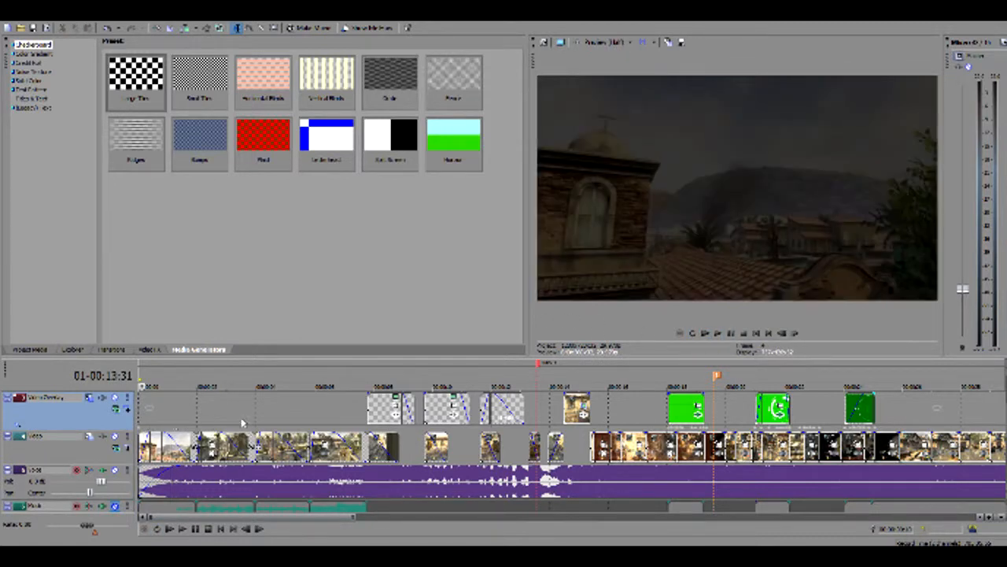
{"action": "left_click", "coordinate": [718, 334]}
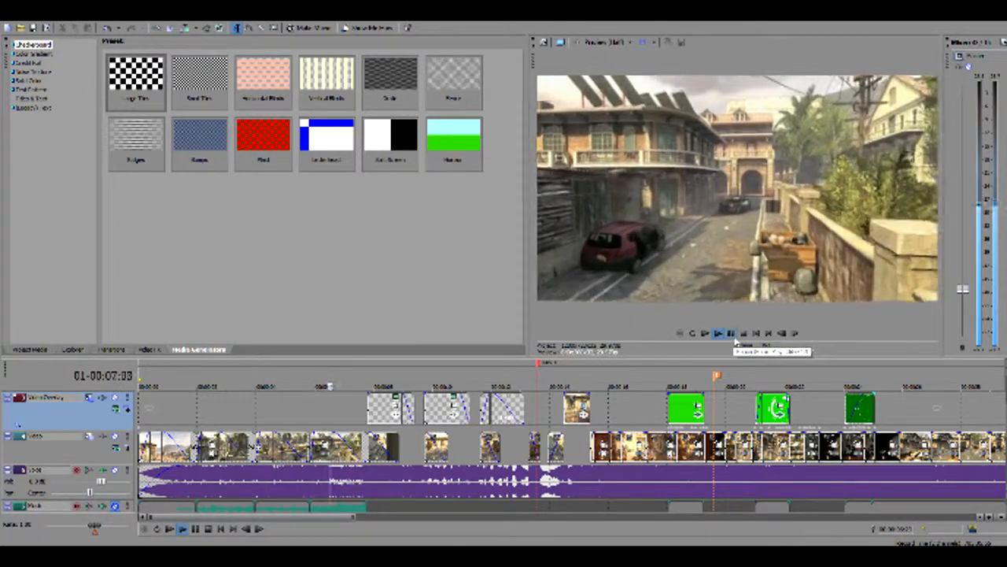
Look over the end of the timeline and scrub from the opening clips to the first title overlay
{"action": "left_click_drag", "start_coordinate": [279, 518], "coordinate": [361, 543]}
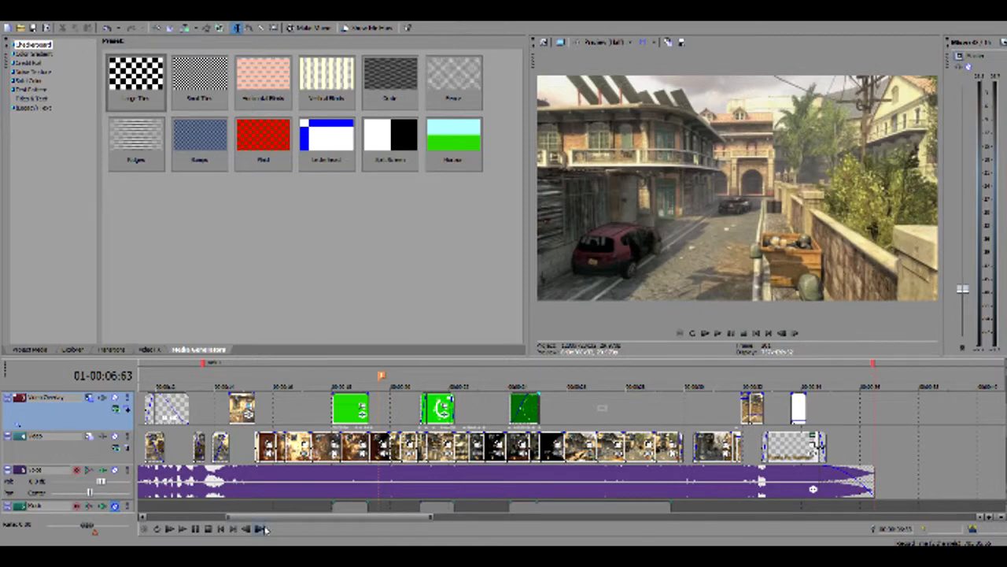
{"action": "left_click_drag", "start_coordinate": [265, 518], "coordinate": [168, 513]}
{"action": "left_click", "coordinate": [151, 400]}
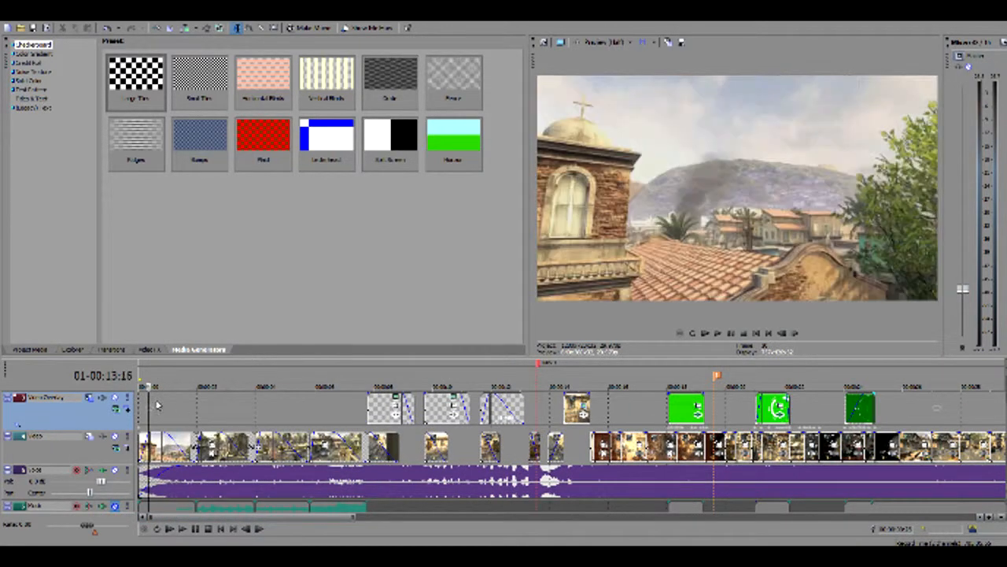
{"action": "left_click", "coordinate": [211, 424]}
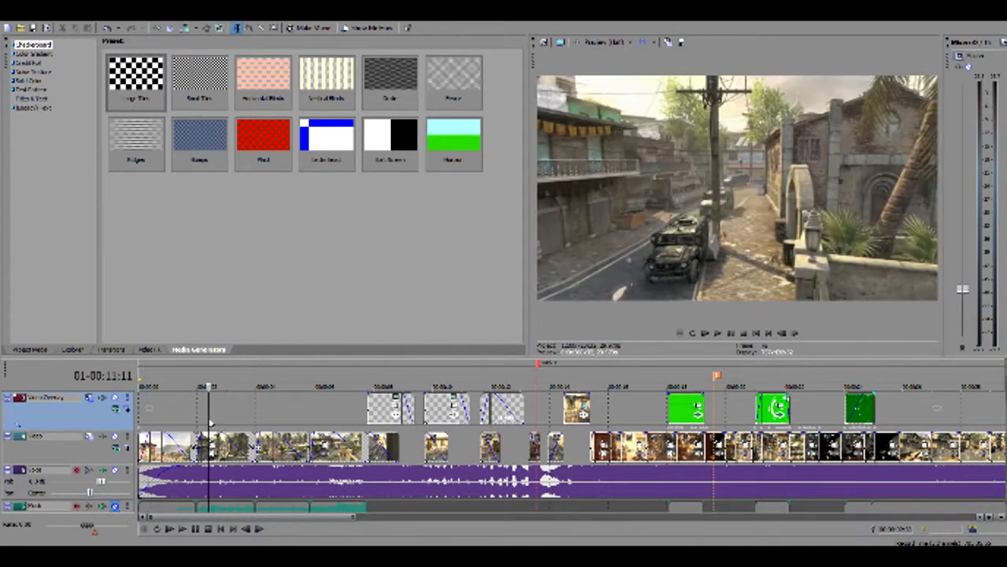
{"action": "left_click", "coordinate": [154, 425]}
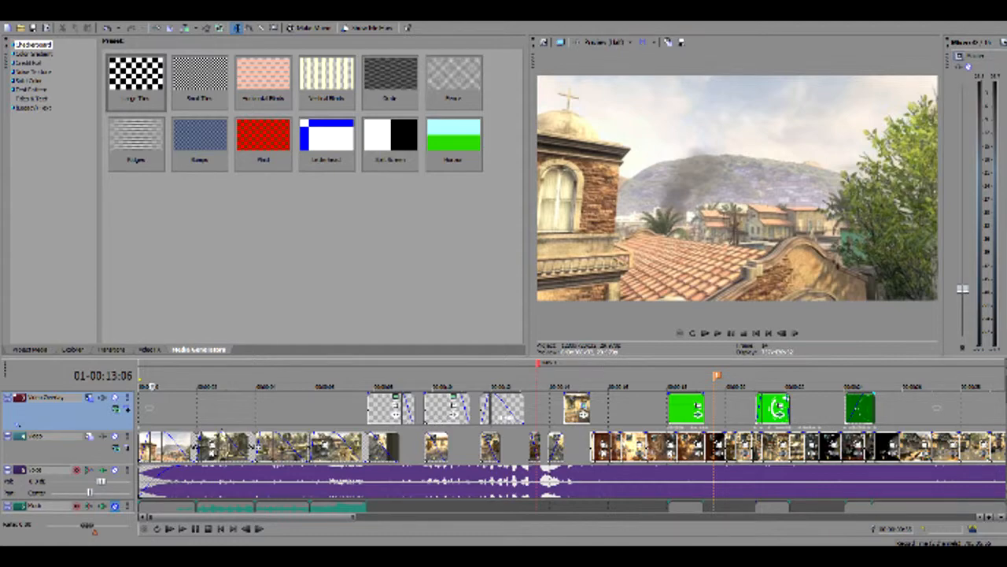
{"action": "left_click_drag", "start_coordinate": [216, 411], "coordinate": [384, 387]}
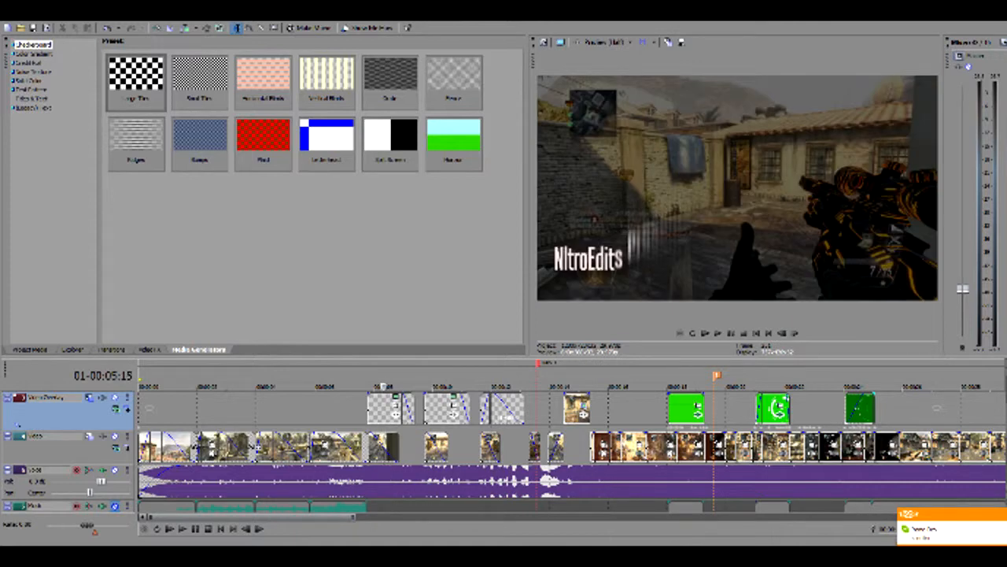
{"action": "left_click_drag", "start_coordinate": [384, 388], "coordinate": [361, 387]}
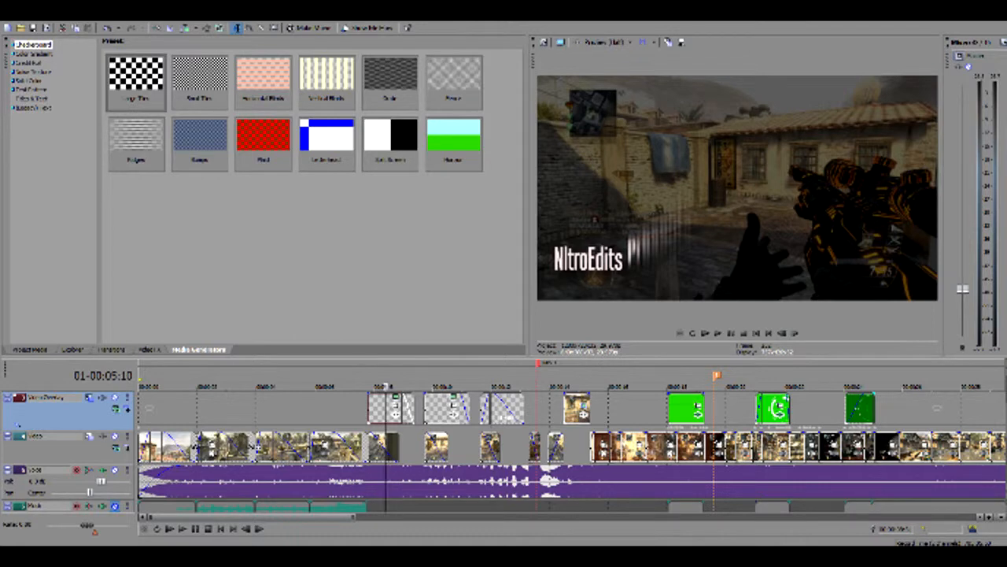
Open the first title's text settings and browse its font list alongside the Titles & Text presets
{"action": "left_click", "coordinate": [396, 397]}
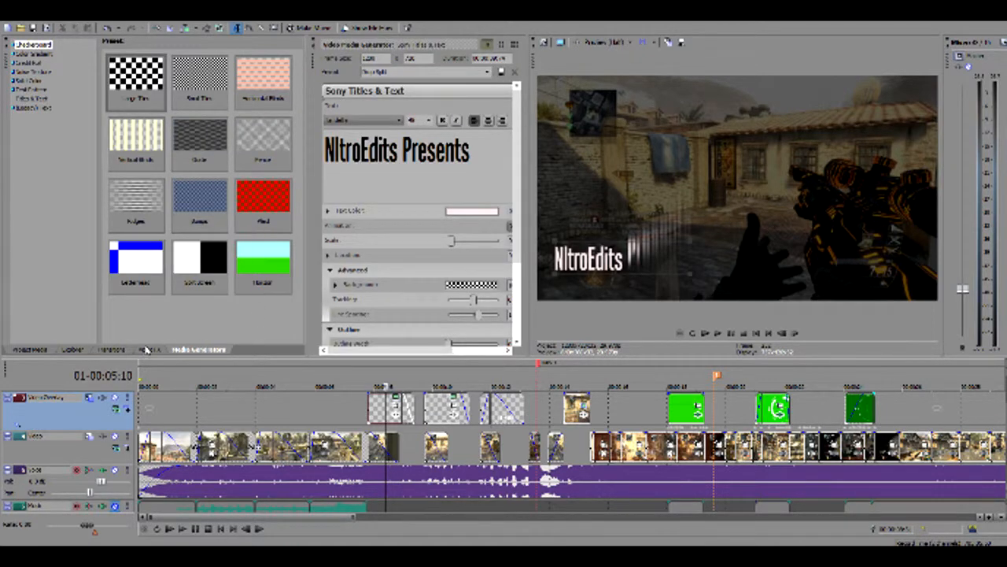
{"action": "left_click", "coordinate": [47, 98]}
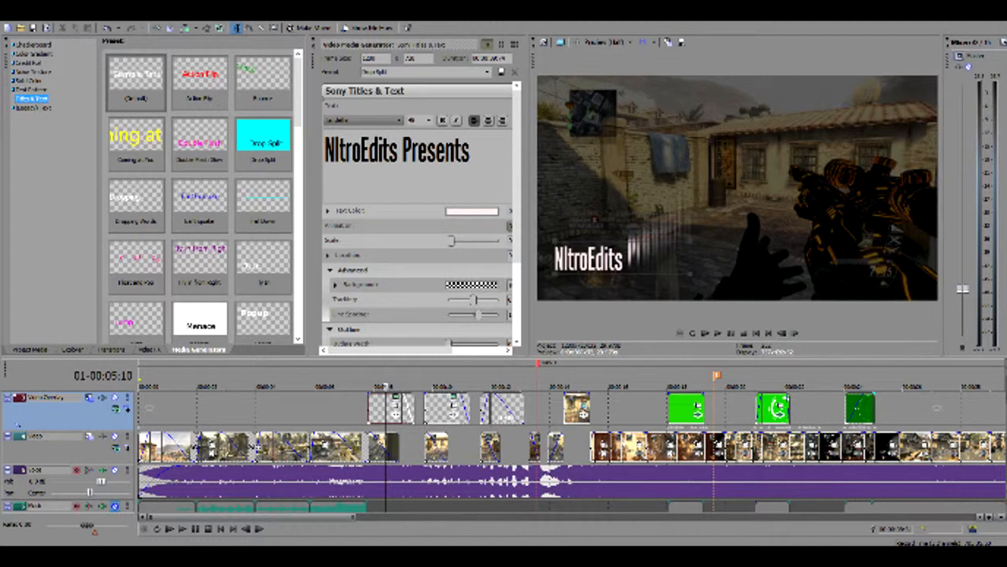
{"action": "left_click", "coordinate": [393, 120]}
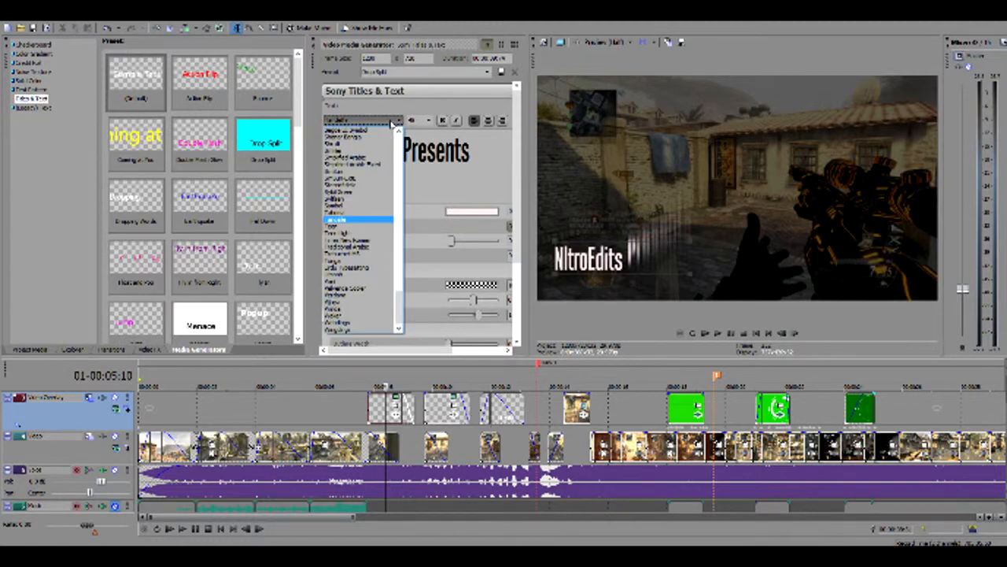
{"action": "left_click_drag", "start_coordinate": [400, 303], "coordinate": [399, 164]}
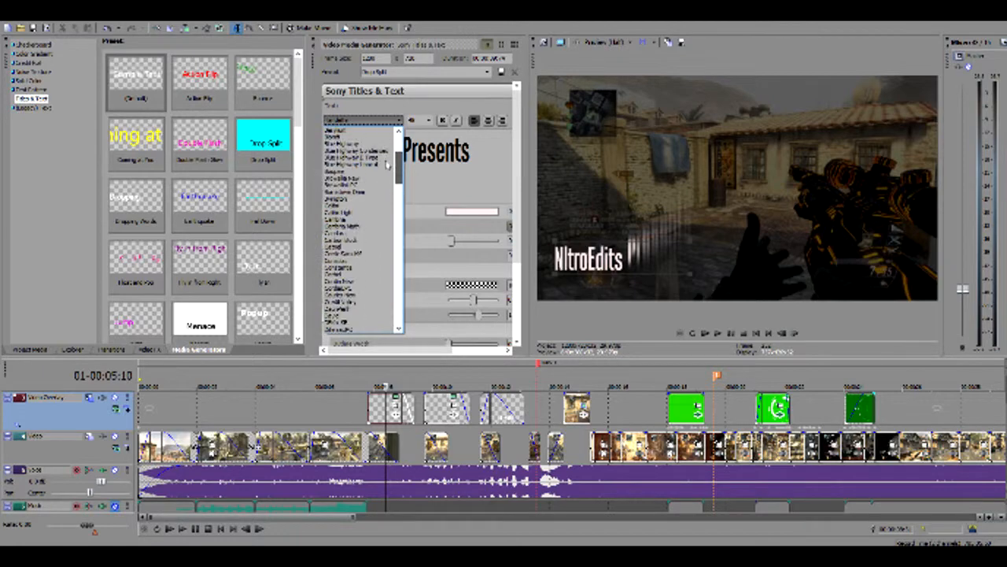
{"action": "left_click", "coordinate": [362, 415]}
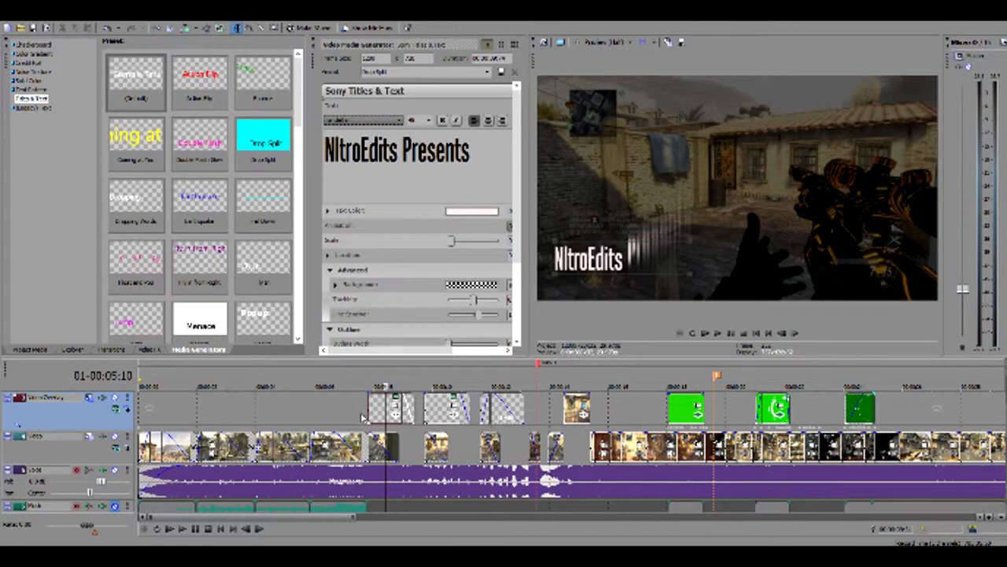
Play the fade to black leading into the first title on the overlay track
{"action": "left_click", "coordinate": [362, 416]}
{"action": "key", "text": "space"}
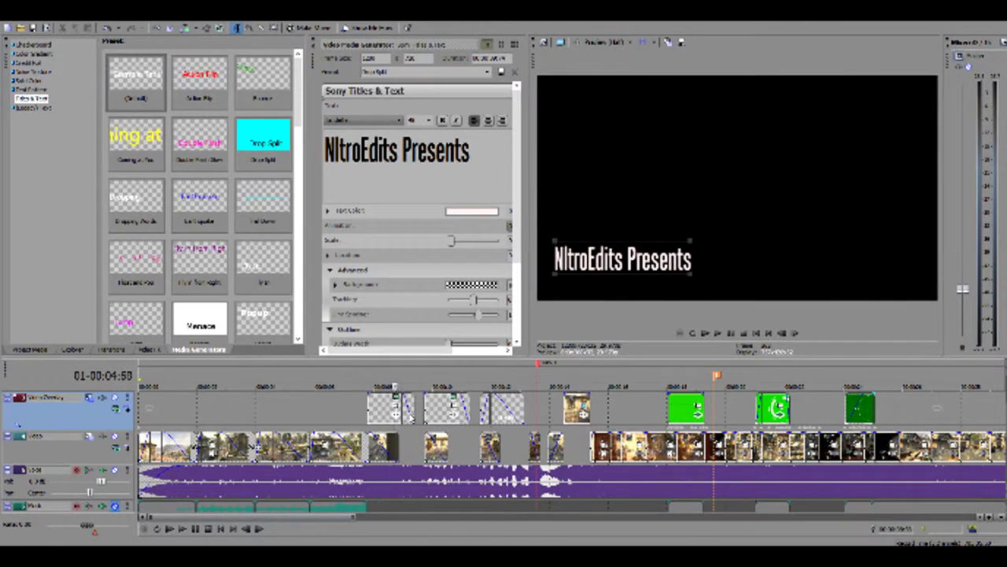
{"action": "left_click", "coordinate": [358, 397]}
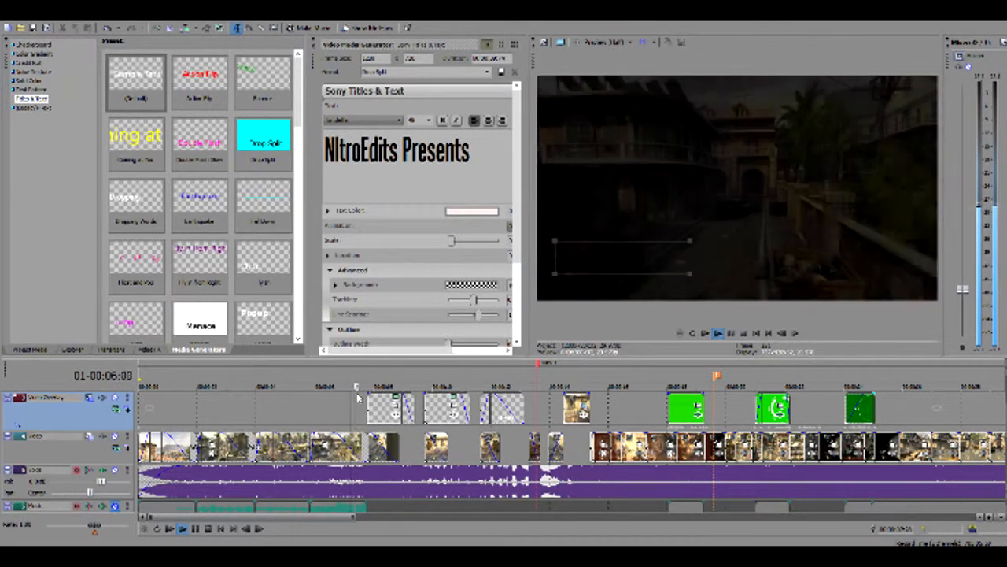
{"action": "key", "text": "space"}
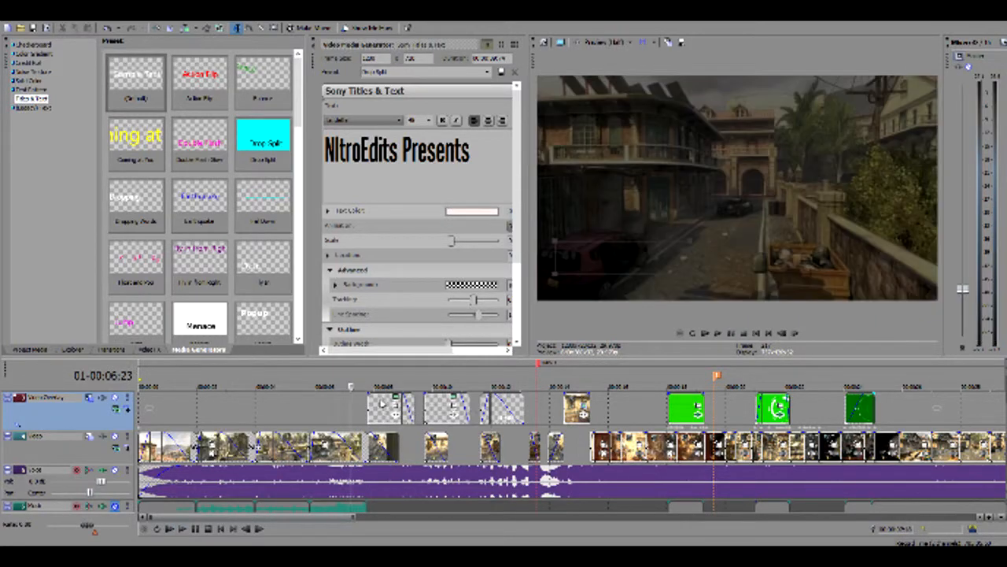
{"action": "key", "text": "space"}
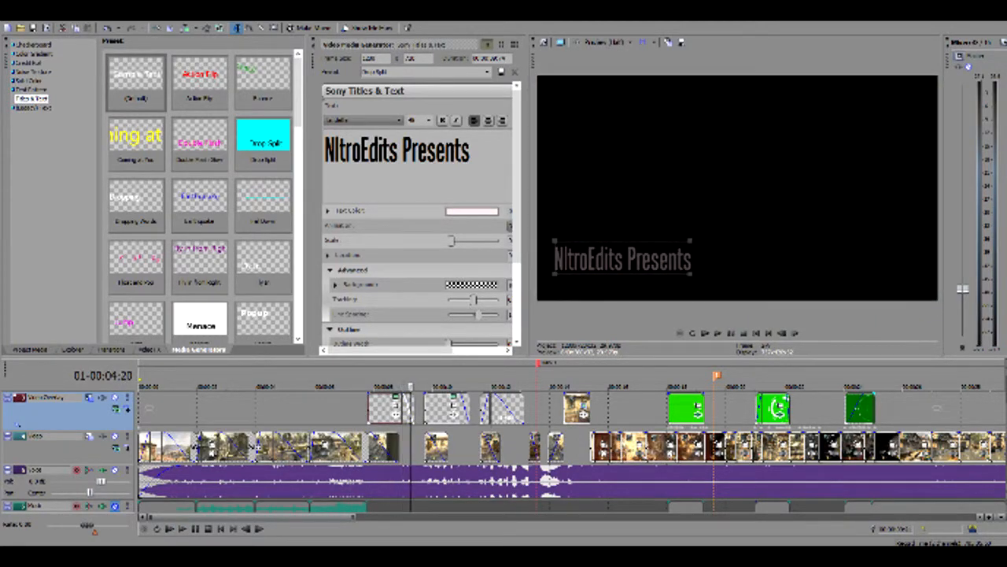
Scrub back and forth over the first title to examine how it appears and fades out on black
{"action": "key", "text": "Return"}
{"action": "key", "text": "Left"}
{"action": "key", "text": "Left"}
{"action": "key", "text": "Left"}
{"action": "key", "text": "Left"}
{"action": "key", "text": "Left"}
{"action": "key", "text": "Left"}
{"action": "key", "text": "Left"}
{"action": "key", "text": "Left"}
{"action": "key", "text": "Left"}
{"action": "key", "text": "Left"}
{"action": "key", "text": "Left"}
{"action": "key", "text": "Left"}
{"action": "key", "text": "Left"}
{"action": "key", "text": "Left"}
{"action": "key", "text": "Left"}
{"action": "key", "text": "Left"}
{"action": "key", "text": "Left"}
{"action": "key", "text": "Left"}
{"action": "key", "text": "Left"}
{"action": "key", "text": "Left"}
{"action": "key", "text": "Left"}
{"action": "key", "text": "Left"}
{"action": "key", "text": "Left"}
{"action": "key", "text": "Left"}
{"action": "key", "text": "Left"}
{"action": "key", "text": "Left"}
{"action": "key", "text": "Left"}
{"action": "key", "text": "Left"}
{"action": "key", "text": "Left"}
{"action": "key", "text": "Left"}
{"action": "key", "text": "Left"}
{"action": "key", "text": "Left"}
{"action": "key", "text": "Left"}
{"action": "key", "text": "Left"}
{"action": "key", "text": "Left"}
{"action": "key", "text": "Left"}
{"action": "key", "text": "Left"}
{"action": "key", "text": "Left"}
{"action": "key", "text": "Left"}
{"action": "key", "text": "Left"}
{"action": "key", "text": "Left"}
{"action": "key", "text": "Left"}
{"action": "key", "text": "Left"}
{"action": "key", "text": "Left"}
{"action": "key", "text": "Left"}
{"action": "key", "text": "Right"}
{"action": "key", "text": "Right"}
{"action": "key", "text": "Right"}
{"action": "key", "text": "Right"}
{"action": "key", "text": "Right"}
{"action": "key", "text": "Right"}
{"action": "key", "text": "Right"}
{"action": "key", "text": "Right"}
{"action": "key", "text": "Right"}
{"action": "key", "text": "Right"}
{"action": "key", "text": "Right"}
{"action": "key", "text": "Right"}
{"action": "key", "text": "Right"}
{"action": "key", "text": "Right"}
{"action": "key", "text": "Right"}
{"action": "key", "text": "Right"}
{"action": "key", "text": "Right"}
{"action": "key", "text": "Right"}
{"action": "key", "text": "Right"}
{"action": "key", "text": "Right"}
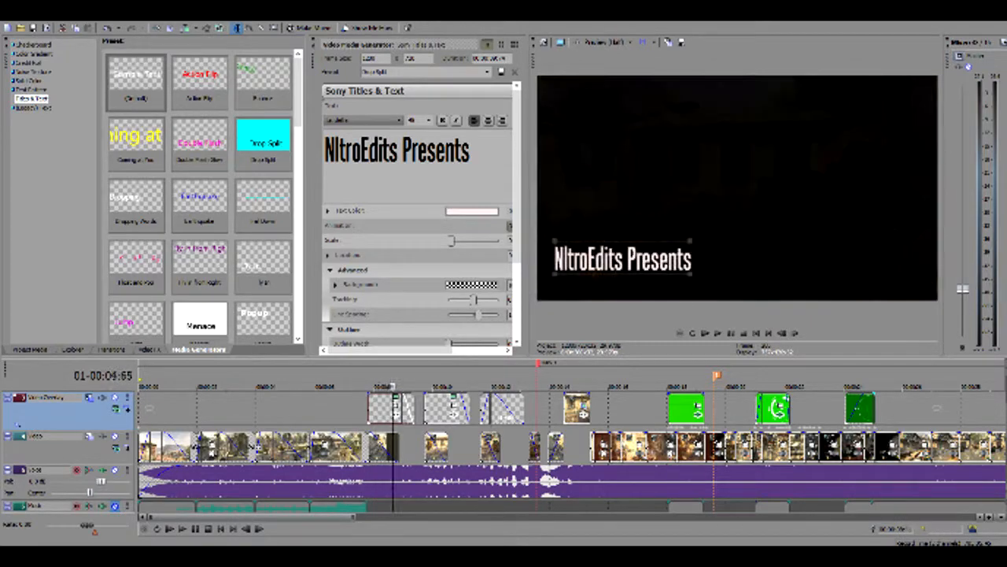
Scrub from the first title to the "In His First OCE" title and back to the start of the second title
{"action": "key", "text": "Right"}
{"action": "key", "text": "Right"}
{"action": "key", "text": "Right"}
{"action": "key", "text": "Right"}
{"action": "key", "text": "Right"}
{"action": "key", "text": "Right"}
{"action": "key", "text": "Right"}
{"action": "key", "text": "Right"}
{"action": "key", "text": "Right"}
{"action": "key", "text": "Right"}
{"action": "key", "text": "Right"}
{"action": "key", "text": "Right"}
{"action": "key", "text": "Right"}
{"action": "key", "text": "Right"}
{"action": "key", "text": "Right"}
{"action": "key", "text": "Right"}
{"action": "key", "text": "Right"}
{"action": "key", "text": "Right"}
{"action": "key", "text": "Right"}
{"action": "key", "text": "Right"}
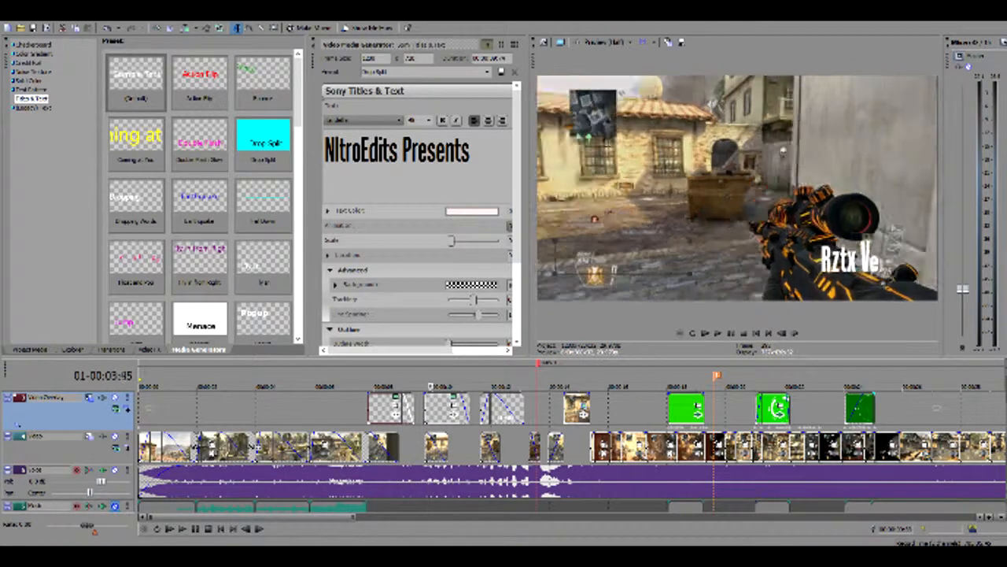
{"action": "key", "text": "Right"}
{"action": "key", "text": "Right"}
{"action": "key", "text": "Right"}
{"action": "key", "text": "Right"}
{"action": "key", "text": "Right"}
{"action": "key", "text": "Right"}
{"action": "key", "text": "Right"}
{"action": "key", "text": "Right"}
{"action": "key", "text": "Right"}
{"action": "key", "text": "Right"}
{"action": "key", "text": "Right"}
{"action": "key", "text": "Right"}
{"action": "key", "text": "Right"}
{"action": "key", "text": "Right"}
{"action": "key", "text": "Right"}
{"action": "key", "text": "Right"}
{"action": "key", "text": "Right"}
{"action": "key", "text": "Right"}
{"action": "key", "text": "Right"}
{"action": "key", "text": "Right"}
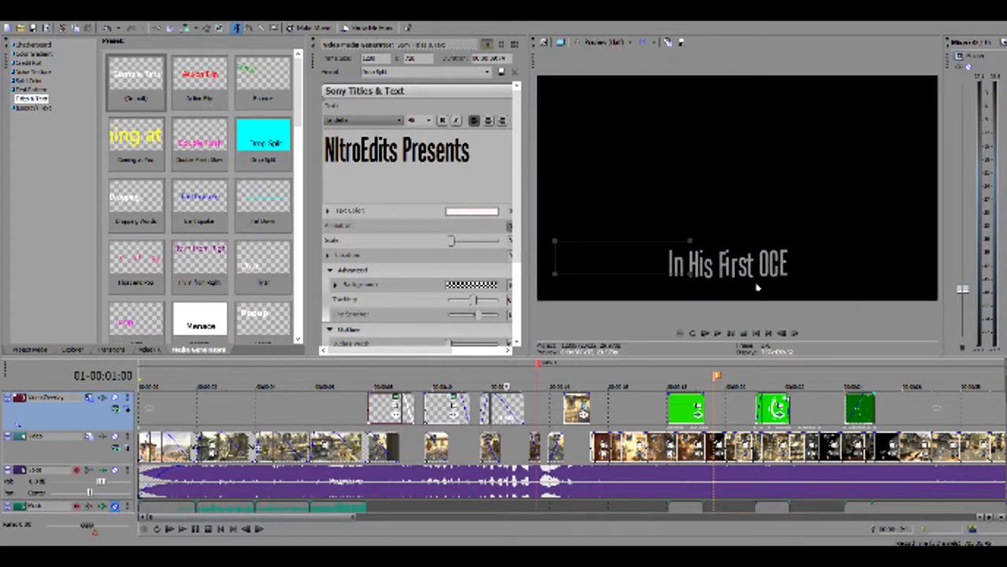
{"action": "key", "text": "Left"}
{"action": "key", "text": "Left"}
{"action": "key", "text": "Left"}
{"action": "key", "text": "Left"}
{"action": "key", "text": "Left"}
{"action": "key", "text": "Left"}
{"action": "key", "text": "Left"}
{"action": "key", "text": "Left"}
{"action": "key", "text": "Left"}
{"action": "key", "text": "Left"}
{"action": "key", "text": "Left"}
{"action": "key", "text": "Left"}
{"action": "key", "text": "Left"}
{"action": "key", "text": "Left"}
{"action": "key", "text": "Left"}
{"action": "key", "text": "Left"}
{"action": "key", "text": "Left"}
{"action": "key", "text": "Left"}
{"action": "key", "text": "Left"}
{"action": "key", "text": "Left"}
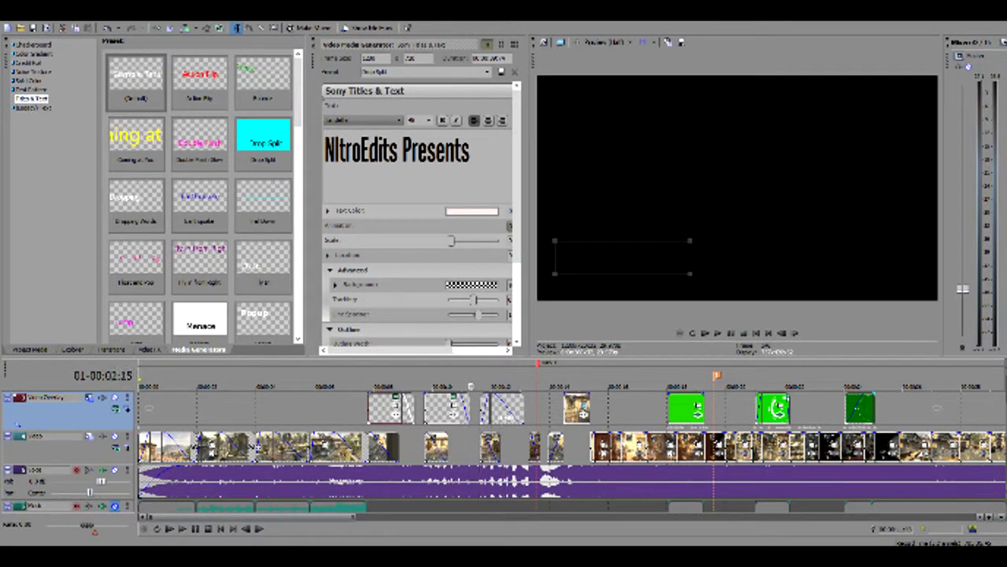
{"action": "key", "text": "Left"}
{"action": "key", "text": "Left"}
{"action": "key", "text": "Left"}
{"action": "key", "text": "Left"}
{"action": "key", "text": "Left"}
{"action": "key", "text": "Left"}
{"action": "key", "text": "Left"}
{"action": "key", "text": "Left"}
{"action": "key", "text": "Left"}
{"action": "key", "text": "Left"}
{"action": "key", "text": "Left"}
{"action": "key", "text": "Left"}
{"action": "key", "text": "Left"}
{"action": "key", "text": "Left"}
{"action": "key", "text": "Left"}
{"action": "key", "text": "Left"}
{"action": "key", "text": "Left"}
{"action": "key", "text": "Left"}
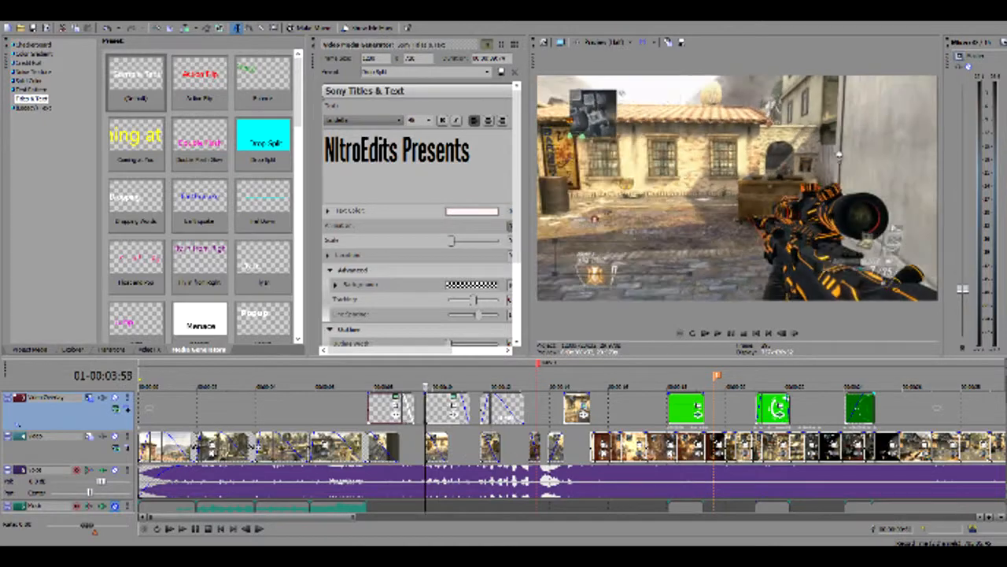
Scrub from the second title through the third title to the "Every Little" text clip on the overlay track
{"action": "key", "text": "Right"}
{"action": "key", "text": "Right"}
{"action": "key", "text": "Right"}
{"action": "key", "text": "Right"}
{"action": "key", "text": "Right"}
{"action": "key", "text": "Right"}
{"action": "key", "text": "Right"}
{"action": "key", "text": "Right"}
{"action": "key", "text": "Right"}
{"action": "key", "text": "Right"}
{"action": "key", "text": "Right"}
{"action": "key", "text": "Right"}
{"action": "key", "text": "Right"}
{"action": "key", "text": "Right"}
{"action": "key", "text": "Right"}
{"action": "key", "text": "Right"}
{"action": "key", "text": "Right"}
{"action": "key", "text": "Right"}
{"action": "key", "text": "Right"}
{"action": "key", "text": "Right"}
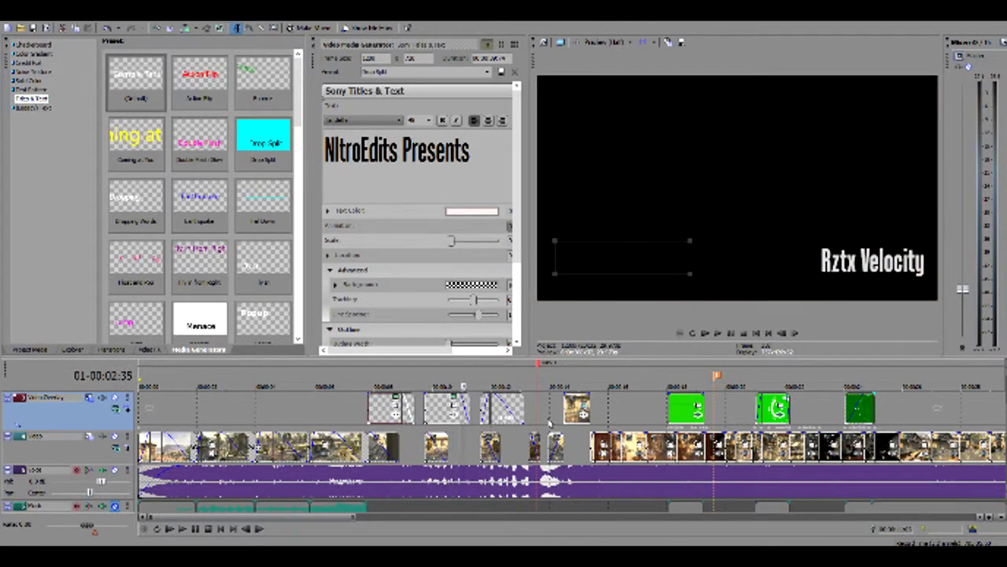
{"action": "key", "text": "Right"}
{"action": "key", "text": "Right"}
{"action": "key", "text": "Right"}
{"action": "key", "text": "Right"}
{"action": "key", "text": "Right"}
{"action": "key", "text": "Right"}
{"action": "key", "text": "Right"}
{"action": "key", "text": "Right"}
{"action": "key", "text": "Right"}
{"action": "key", "text": "Right"}
{"action": "key", "text": "Right"}
{"action": "key", "text": "Right"}
{"action": "key", "text": "Right"}
{"action": "key", "text": "Right"}
{"action": "key", "text": "Right"}
{"action": "key", "text": "Right"}
{"action": "key", "text": "Right"}
{"action": "key", "text": "Right"}
{"action": "key", "text": "Right"}
{"action": "key", "text": "Right"}
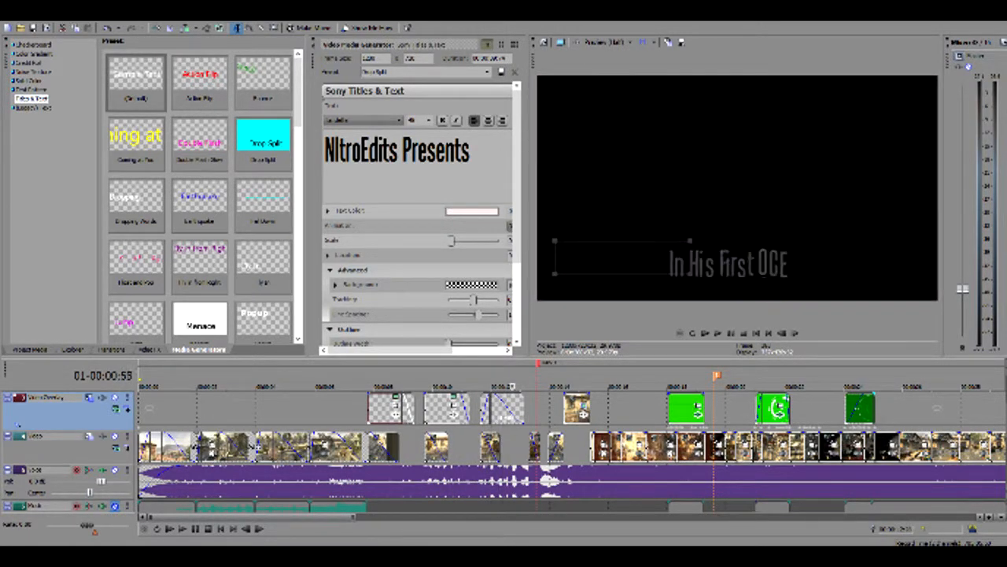
{"action": "key", "text": "Right"}
{"action": "key", "text": "Right"}
{"action": "key", "text": "Right"}
{"action": "key", "text": "Right"}
{"action": "key", "text": "Right"}
{"action": "key", "text": "Right"}
{"action": "key", "text": "Right"}
{"action": "key", "text": "Right"}
{"action": "key", "text": "Right"}
{"action": "key", "text": "Right"}
{"action": "key", "text": "Right"}
{"action": "key", "text": "Right"}
{"action": "key", "text": "Right"}
{"action": "key", "text": "Right"}
{"action": "key", "text": "Right"}
{"action": "key", "text": "Right"}
{"action": "key", "text": "Right"}
{"action": "key", "text": "Right"}
{"action": "key", "text": "Right"}
{"action": "key", "text": "Right"}
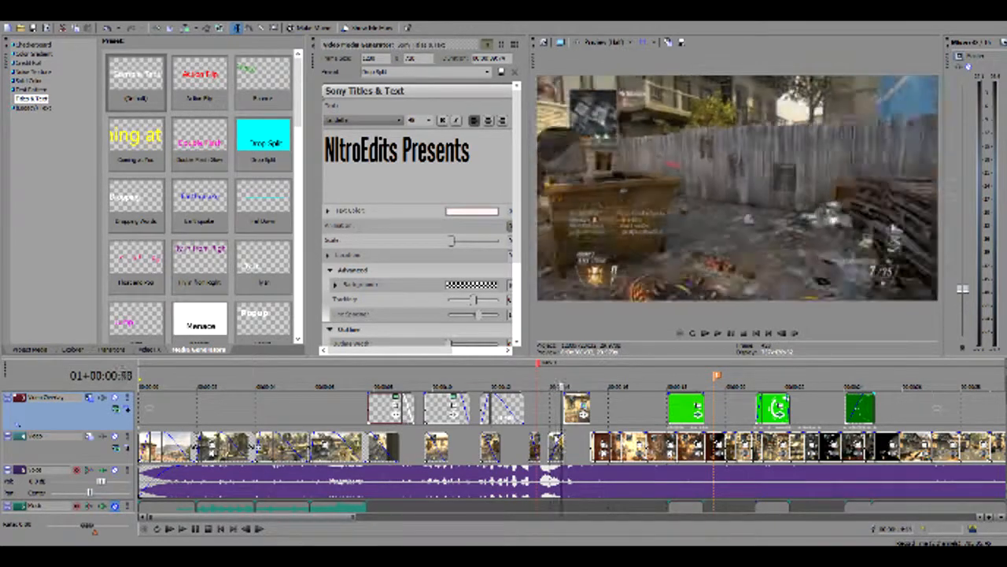
{"action": "key", "text": "Right"}
{"action": "key", "text": "Right"}
{"action": "key", "text": "Right"}
{"action": "key", "text": "Right"}
{"action": "key", "text": "Right"}
{"action": "key", "text": "Right"}
{"action": "key", "text": "Right"}
{"action": "key", "text": "Right"}
{"action": "key", "text": "Right"}
{"action": "key", "text": "Right"}
{"action": "key", "text": "Right"}
{"action": "key", "text": "Right"}
{"action": "key", "text": "Right"}
{"action": "key", "text": "Right"}
{"action": "key", "text": "Right"}
{"action": "key", "text": "Right"}
{"action": "key", "text": "Right"}
{"action": "key", "text": "Right"}
{"action": "key", "text": "Right"}
{"action": "key", "text": "Right"}
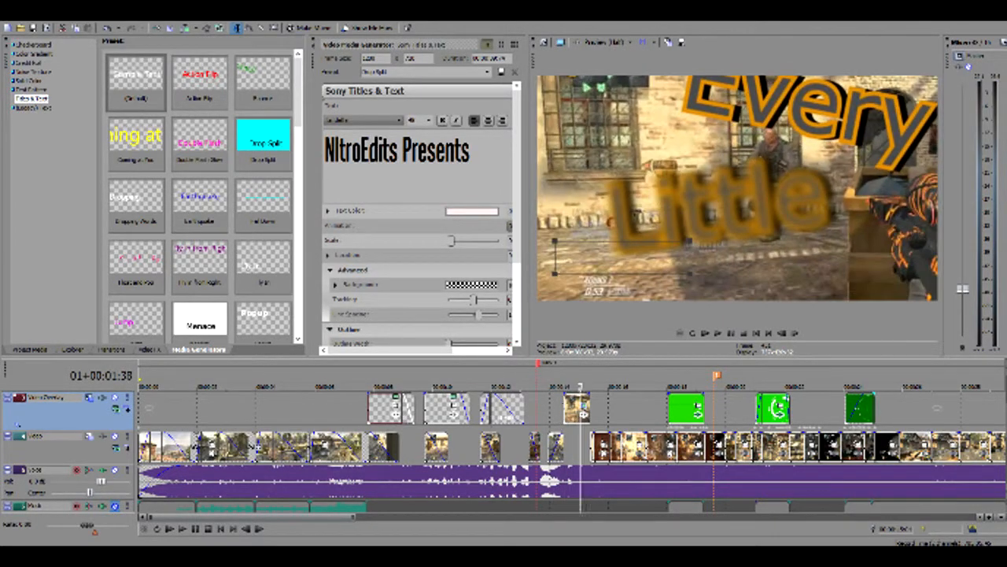
Play part of the "Every Little" overlay clip and scrub back to the frames just before its text appears
{"action": "key", "text": "space"}
{"action": "key", "text": "space"}
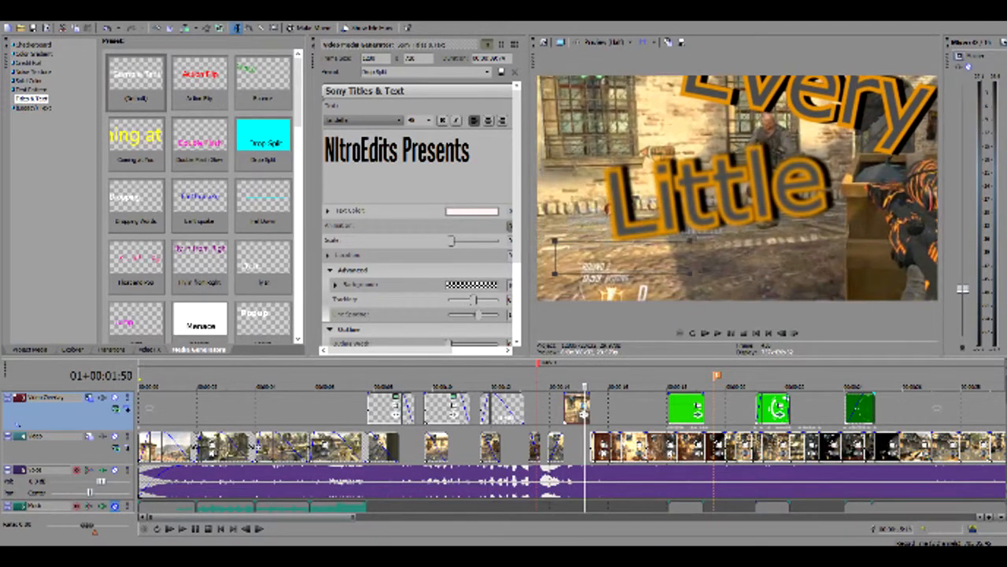
{"action": "key", "text": "Left"}
{"action": "key", "text": "Left"}
{"action": "key", "text": "Left"}
{"action": "key", "text": "Left"}
{"action": "key", "text": "Left"}
{"action": "key", "text": "Left"}
{"action": "key", "text": "Left"}
{"action": "key", "text": "Left"}
{"action": "key", "text": "Left"}
{"action": "key", "text": "Left"}
{"action": "key", "text": "Left"}
{"action": "key", "text": "Left"}
{"action": "key", "text": "Left"}
{"action": "key", "text": "Left"}
{"action": "key", "text": "Left"}
{"action": "key", "text": "Left"}
{"action": "key", "text": "Left"}
{"action": "key", "text": "Left"}
{"action": "key", "text": "Left"}
{"action": "key", "text": "Left"}
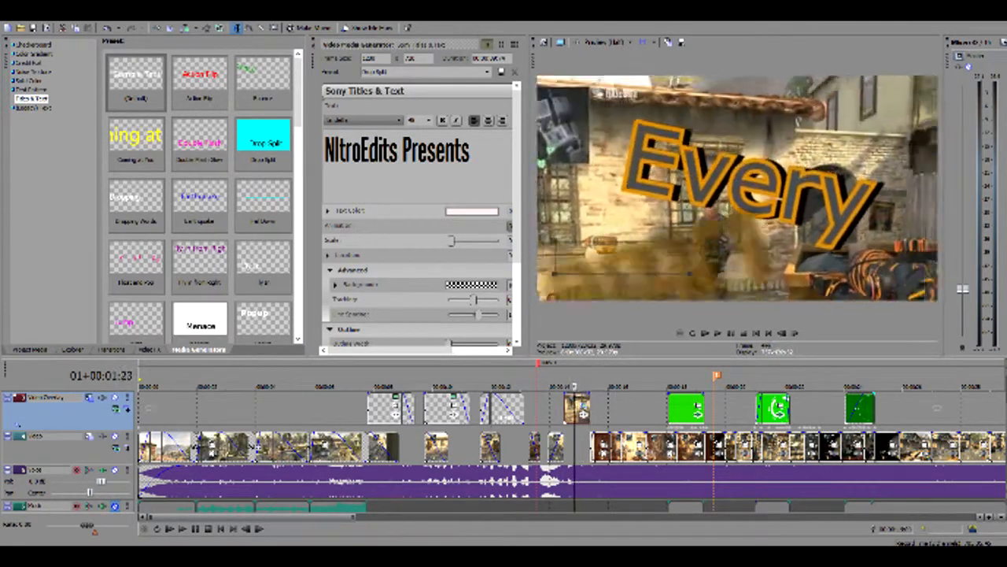
{"action": "key", "text": "Right"}
{"action": "key", "text": "Right"}
{"action": "key", "text": "Right"}
{"action": "key", "text": "Right"}
{"action": "key", "text": "Right"}
{"action": "key", "text": "Right"}
{"action": "key", "text": "Right"}
{"action": "key", "text": "Right"}
{"action": "key", "text": "Right"}
{"action": "key", "text": "Right"}
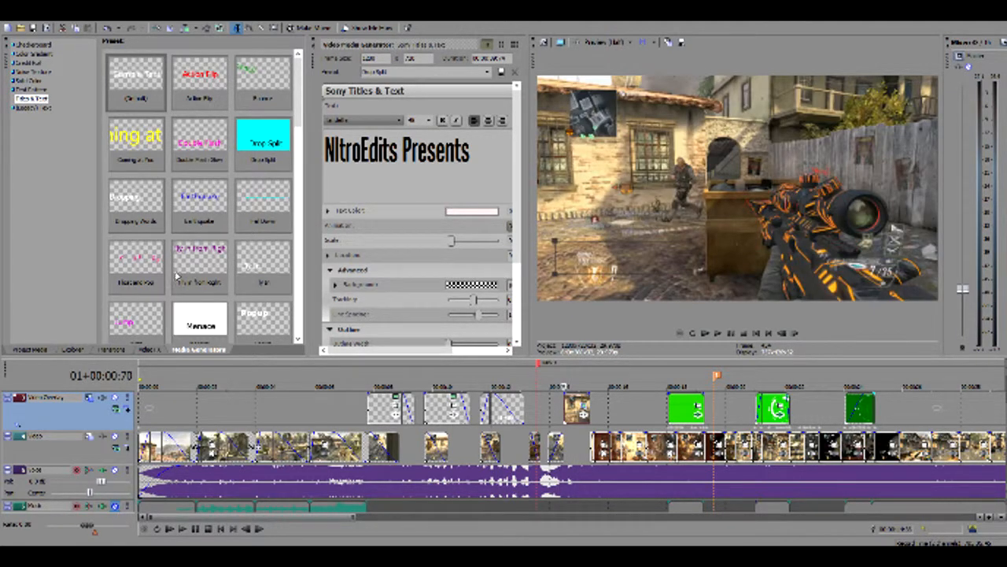
Look through the project media and inspect the generated Sony Titles & Text items with orange lettering
{"action": "left_click", "coordinate": [35, 348]}
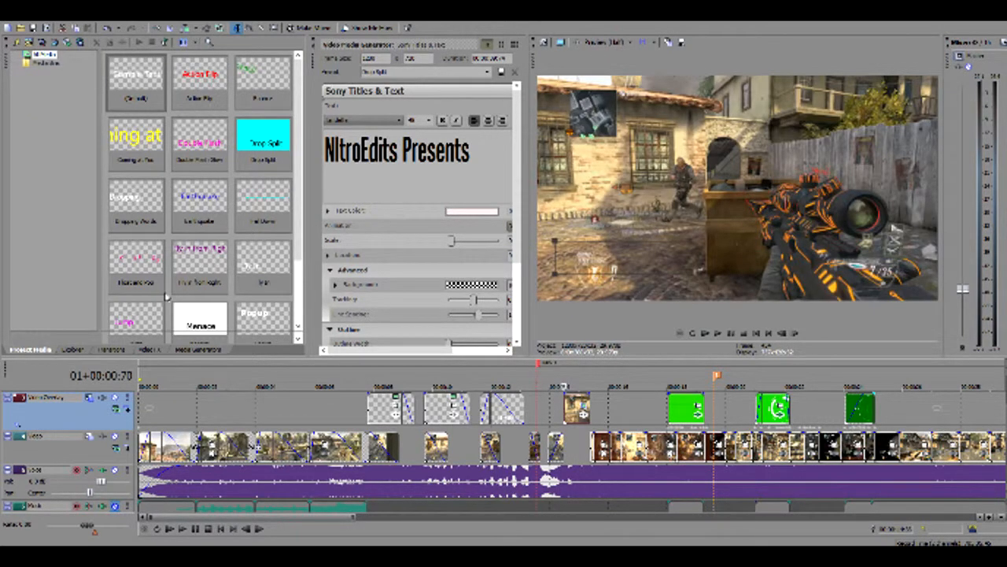
{"action": "left_click_drag", "start_coordinate": [298, 145], "coordinate": [298, 207]}
{"action": "left_click", "coordinate": [239, 252]}
{"action": "left_click", "coordinate": [181, 252]}
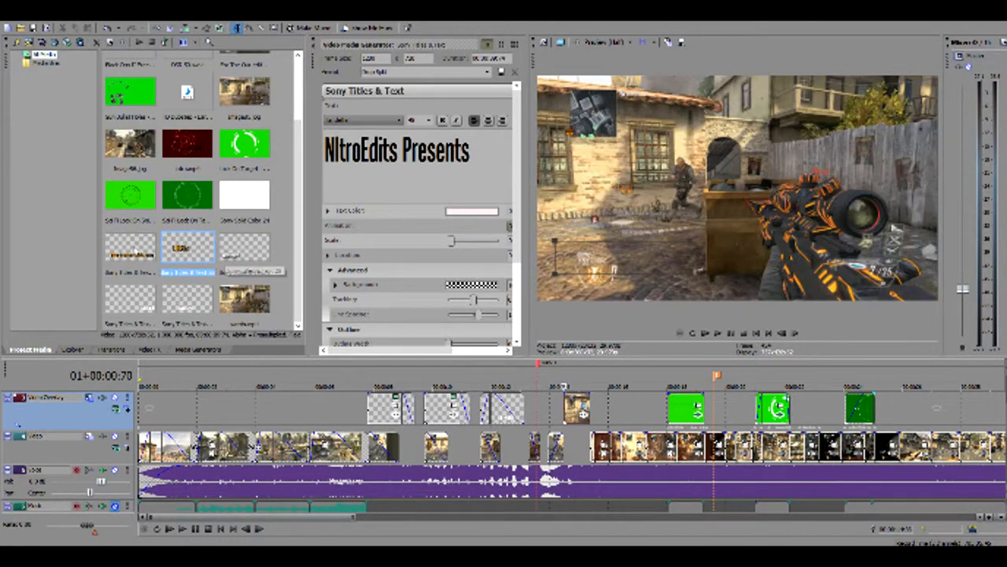
{"action": "left_click", "coordinate": [132, 251]}
{"action": "mouse_move", "coordinate": [297, 207]}
{"action": "left_mouse_down"}
{"action": "mouse_move", "coordinate": [299, 110]}
{"action": "mouse_move", "coordinate": [295, 193]}
{"action": "left_mouse_up"}
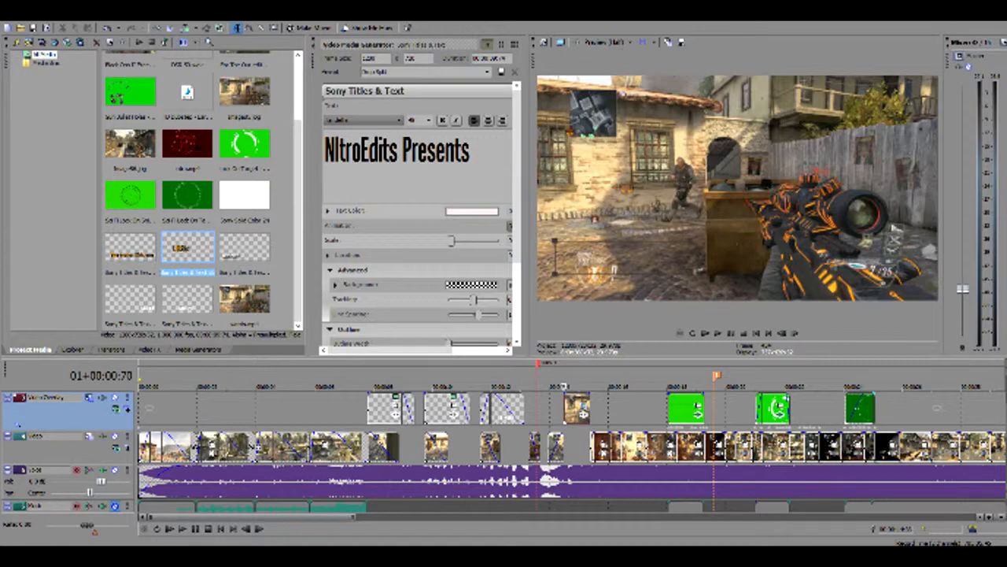
Place the playhead in the overlay clip before the first green overlay and examine the word "Every" frame by frame
{"action": "left_click", "coordinate": [572, 411]}
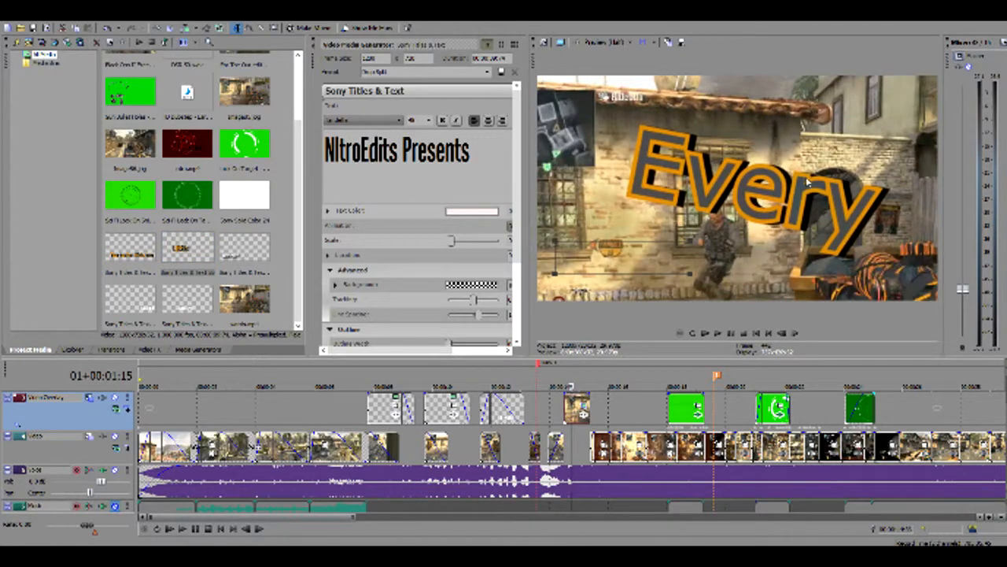
{"action": "key", "text": "Left"}
{"action": "key", "text": "Left"}
{"action": "key", "text": "Left"}
{"action": "key", "text": "Left"}
{"action": "key", "text": "Left"}
{"action": "key", "text": "Left"}
{"action": "key", "text": "Left"}
{"action": "key", "text": "Right"}
{"action": "key", "text": "Right"}
{"action": "key", "text": "Right"}
{"action": "key", "text": "Right"}
{"action": "key", "text": "Right"}
{"action": "key", "text": "Right"}
{"action": "key", "text": "Right"}
{"action": "key", "text": "Right"}
{"action": "key", "text": "Left"}
{"action": "key", "text": "Left"}
{"action": "key", "text": "Left"}
{"action": "key", "text": "Left"}
{"action": "key", "text": "Left"}
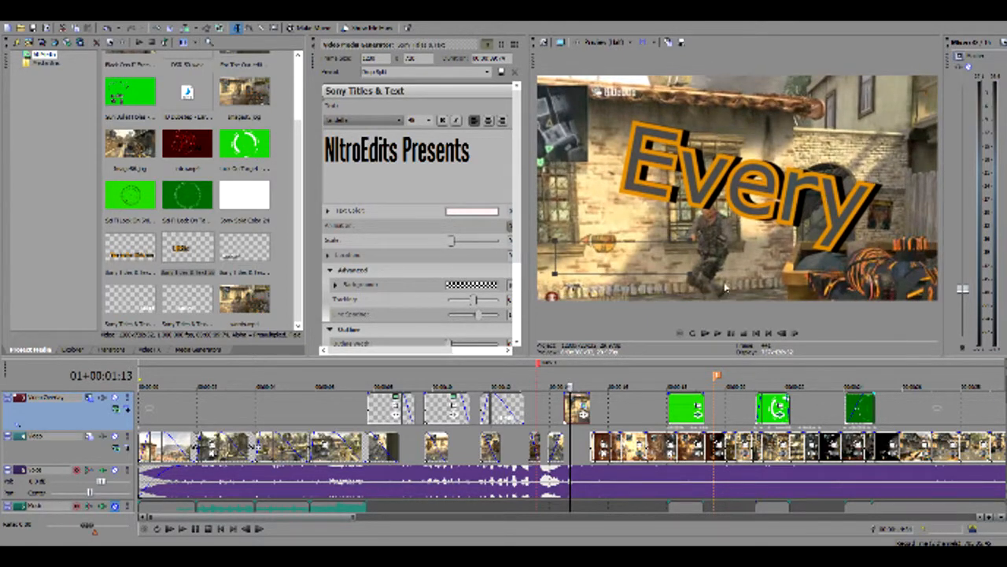
Play and scrub between the words "Every" and "Little" to examine how the text follows the gameplay camera
{"action": "key", "text": "space"}
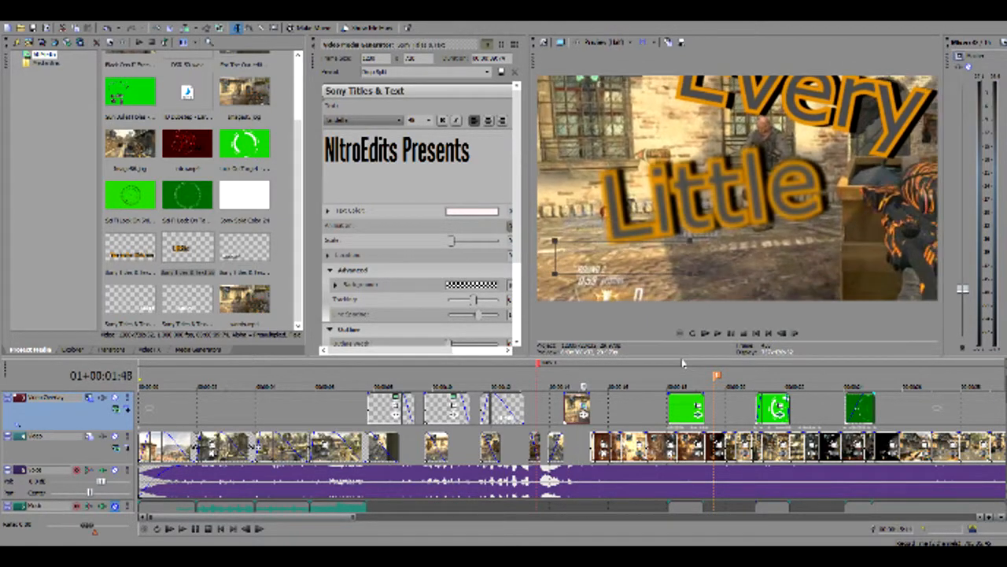
{"action": "key", "text": "Left"}
{"action": "key", "text": "Left"}
{"action": "key", "text": "Left"}
{"action": "key", "text": "Left"}
{"action": "key", "text": "Left"}
{"action": "key", "text": "Left"}
{"action": "key", "text": "Left"}
{"action": "key", "text": "Left"}
{"action": "key", "text": "Left"}
{"action": "key", "text": "Left"}
{"action": "key", "text": "Left"}
{"action": "key", "text": "Left"}
{"action": "key", "text": "Left"}
{"action": "key", "text": "Left"}
{"action": "key", "text": "Left"}
{"action": "key", "text": "Left"}
{"action": "key", "text": "Left"}
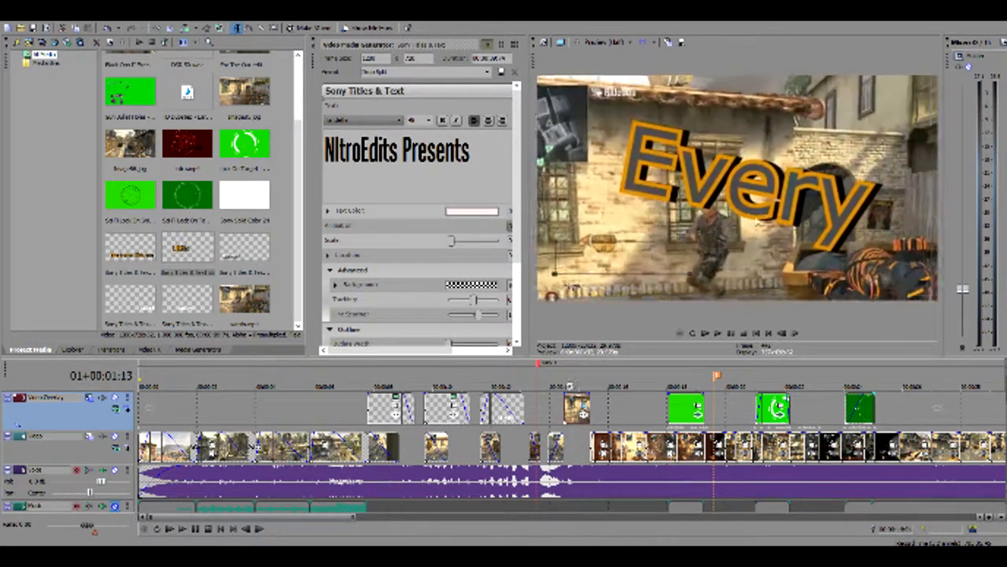
{"action": "key", "text": "Right"}
{"action": "key", "text": "Right"}
{"action": "key", "text": "Right"}
{"action": "key", "text": "Right"}
{"action": "key", "text": "Right"}
{"action": "key", "text": "Right"}
{"action": "key", "text": "Right"}
{"action": "key", "text": "Right"}
{"action": "key", "text": "Right"}
{"action": "key", "text": "Right"}
{"action": "key", "text": "Right"}
{"action": "key", "text": "Right"}
{"action": "key", "text": "Right"}
{"action": "key", "text": "Right"}
{"action": "key", "text": "Right"}
{"action": "key", "text": "Right"}
{"action": "key", "text": "Right"}
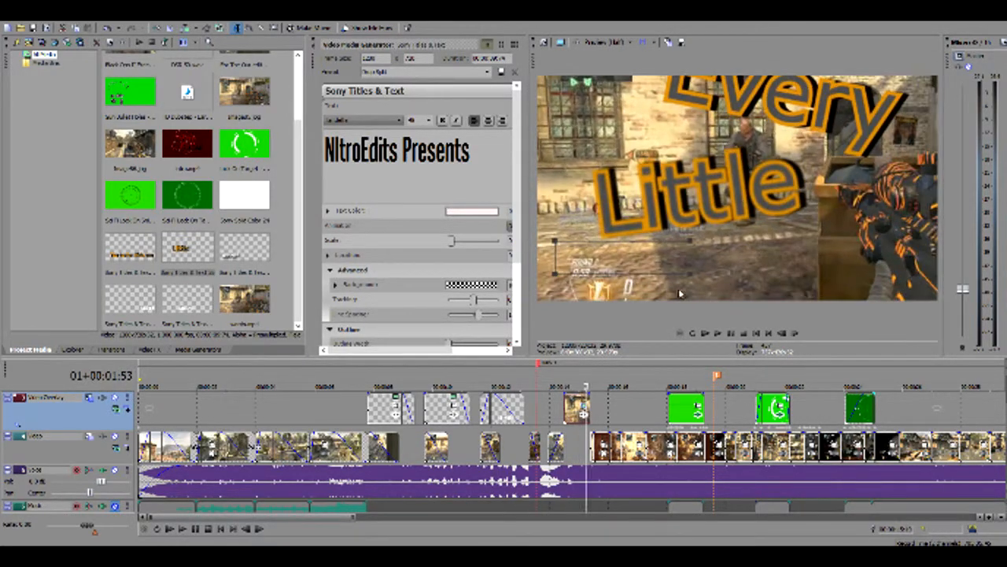
Look over the available transitions and video effects, and browse further down the Titles & Text generator presets
{"action": "left_click", "coordinate": [115, 351]}
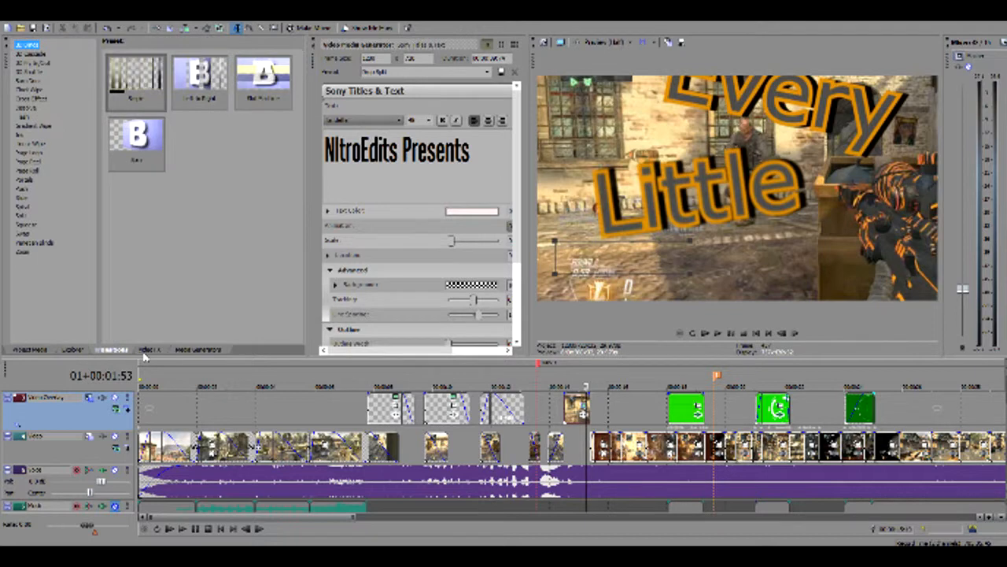
{"action": "left_click", "coordinate": [150, 352]}
{"action": "left_click", "coordinate": [199, 355]}
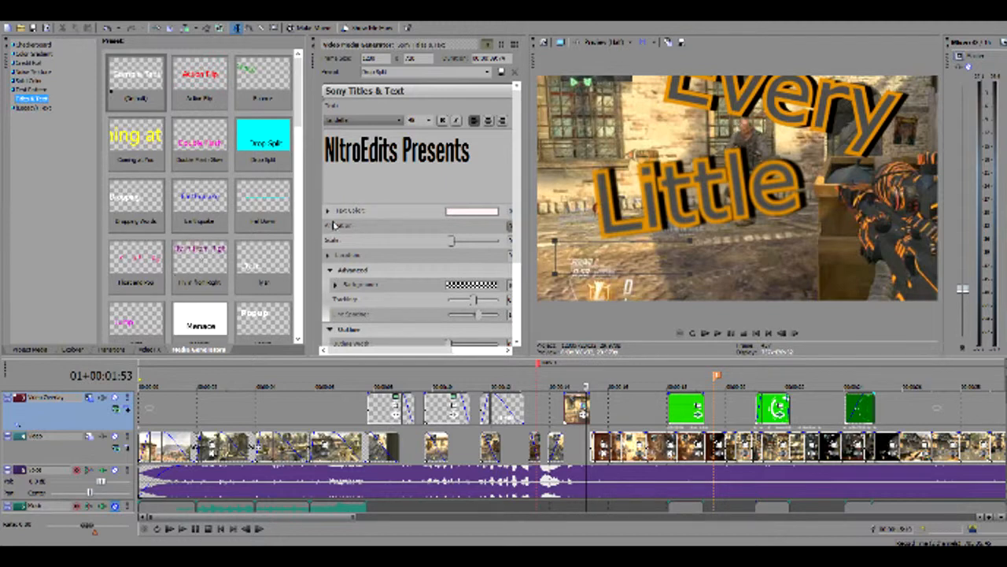
{"action": "scroll", "coordinate": [148, 212], "scroll_direction": "down", "scroll_amount": 5}
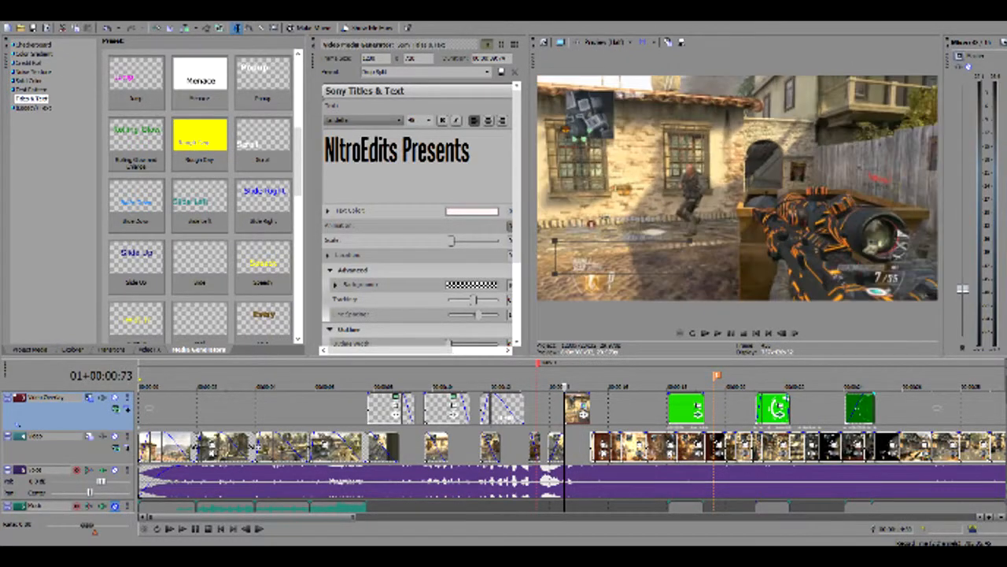
Scrub through the "Every Little" overlay clip again, stopping where the blurred word "Little" fades in
{"action": "key", "text": "Left"}
{"action": "key", "text": "Left"}
{"action": "key", "text": "Left"}
{"action": "key", "text": "Left"}
{"action": "key", "text": "Left"}
{"action": "key", "text": "Left"}
{"action": "key", "text": "Left"}
{"action": "key", "text": "Left"}
{"action": "key", "text": "Left"}
{"action": "key", "text": "Left"}
{"action": "key", "text": "Left"}
{"action": "key", "text": "Left"}
{"action": "key", "text": "Left"}
{"action": "key", "text": "Left"}
{"action": "key", "text": "Left"}
{"action": "key", "text": "Left"}
{"action": "key", "text": "Left"}
{"action": "key", "text": "Left"}
{"action": "key", "text": "Left"}
{"action": "key", "text": "Left"}
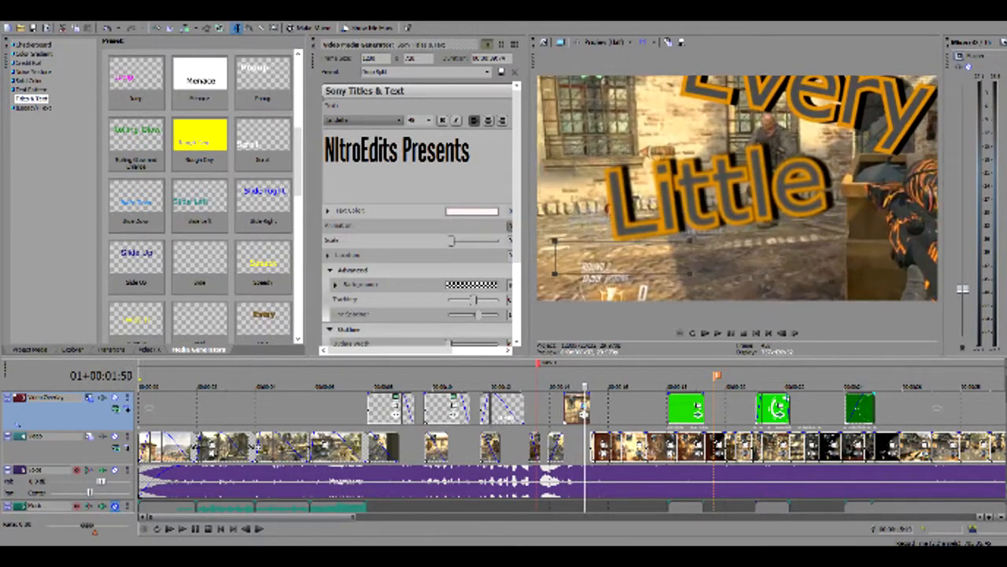
{"action": "key", "text": "space"}
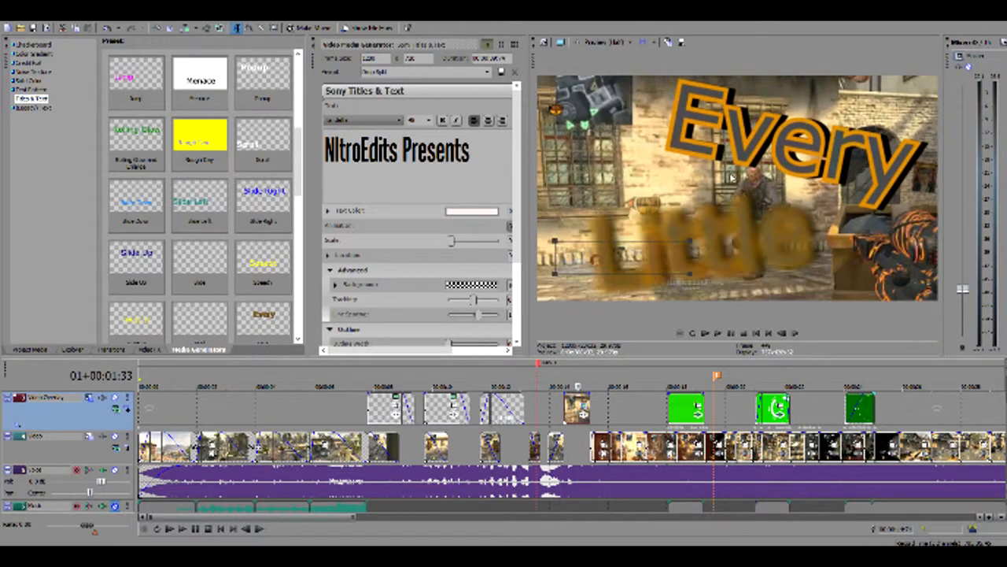
{"action": "key", "text": "Left"}
{"action": "key", "text": "Left"}
{"action": "key", "text": "Left"}
{"action": "key", "text": "Left"}
{"action": "key", "text": "Left"}
{"action": "key", "text": "Left"}
{"action": "key", "text": "Left"}
{"action": "key", "text": "Left"}
{"action": "key", "text": "Left"}
{"action": "key", "text": "Left"}
{"action": "key", "text": "Left"}
{"action": "key", "text": "Left"}
{"action": "key", "text": "Left"}
{"action": "key", "text": "Left"}
{"action": "key", "text": "Left"}
{"action": "key", "text": "Left"}
{"action": "key", "text": "Left"}
{"action": "key", "text": "Left"}
{"action": "key", "text": "Left"}
{"action": "key", "text": "Left"}
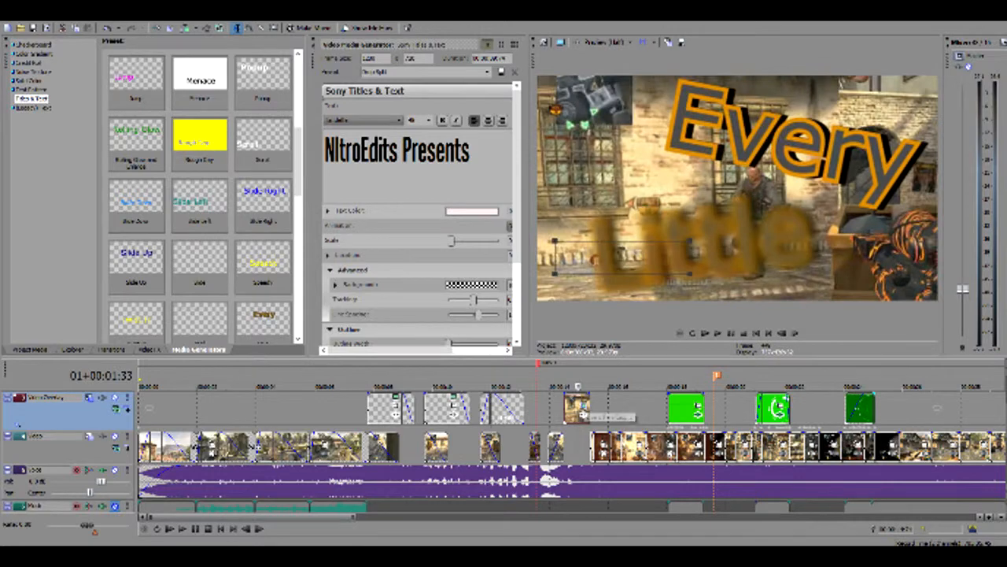
Move frame by frame through the "Every Little" overlay clip and back to the gameplay just before it
{"action": "key", "text": "Right"}
{"action": "key", "text": "Right"}
{"action": "key", "text": "Right"}
{"action": "key", "text": "Right"}
{"action": "key", "text": "Right"}
{"action": "key", "text": "Right"}
{"action": "key", "text": "Right"}
{"action": "key", "text": "Right"}
{"action": "key", "text": "Right"}
{"action": "key", "text": "Right"}
{"action": "key", "text": "Right"}
{"action": "key", "text": "Right"}
{"action": "key", "text": "Right"}
{"action": "key", "text": "Right"}
{"action": "key", "text": "Right"}
{"action": "key", "text": "Right"}
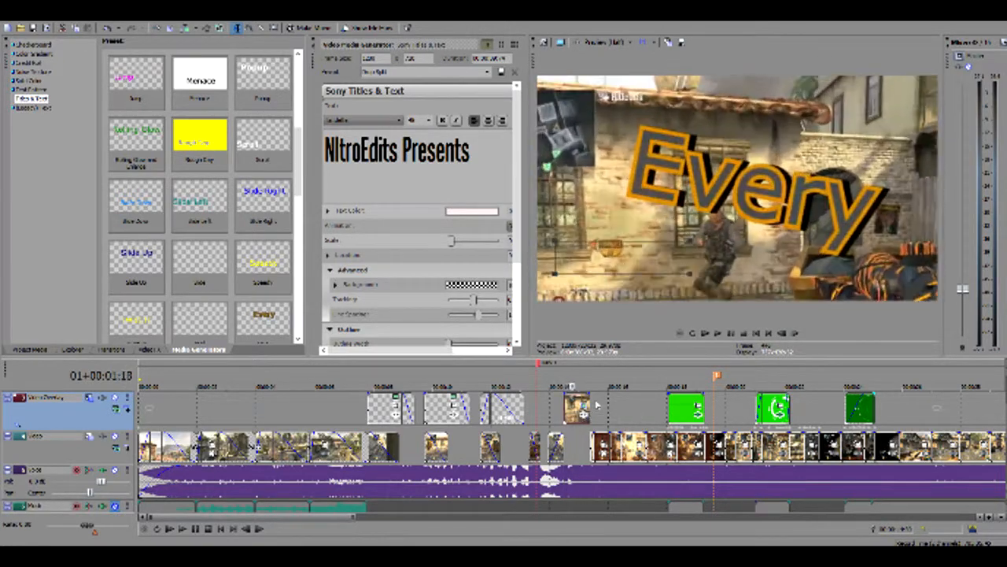
{"action": "key", "text": "Left"}
{"action": "key", "text": "Left"}
{"action": "key", "text": "Left"}
{"action": "key", "text": "Left"}
{"action": "key", "text": "Left"}
{"action": "key", "text": "Left"}
{"action": "key", "text": "Left"}
{"action": "key", "text": "Left"}
{"action": "key", "text": "Left"}
{"action": "key", "text": "Left"}
{"action": "key", "text": "Left"}
{"action": "key", "text": "Left"}
{"action": "key", "text": "Left"}
{"action": "key", "text": "Left"}
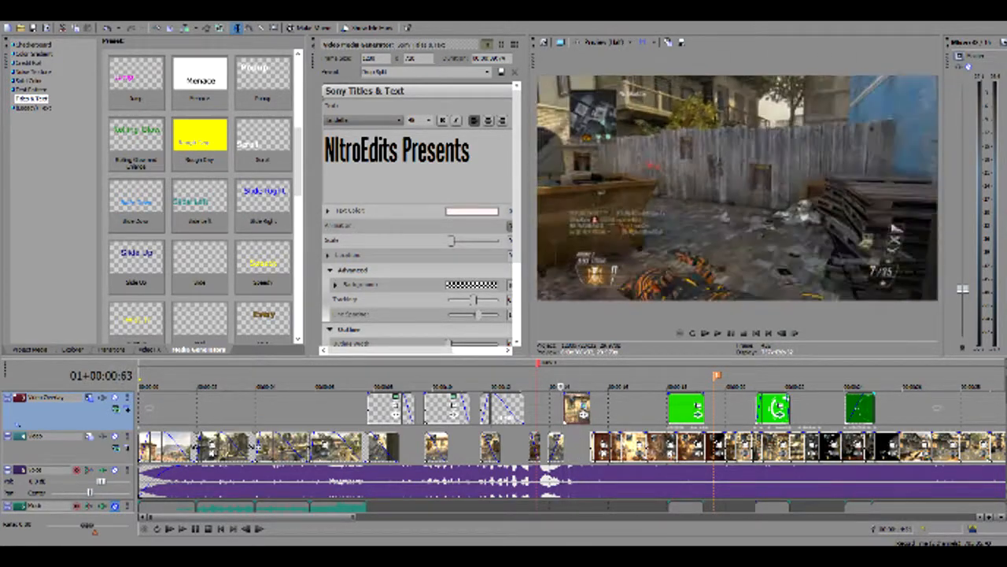
Open the Event Pan/Crop settings of the "Every Little" overlay clip in an enlarged view and delete its position keyframes
{"action": "left_click", "coordinate": [582, 413]}
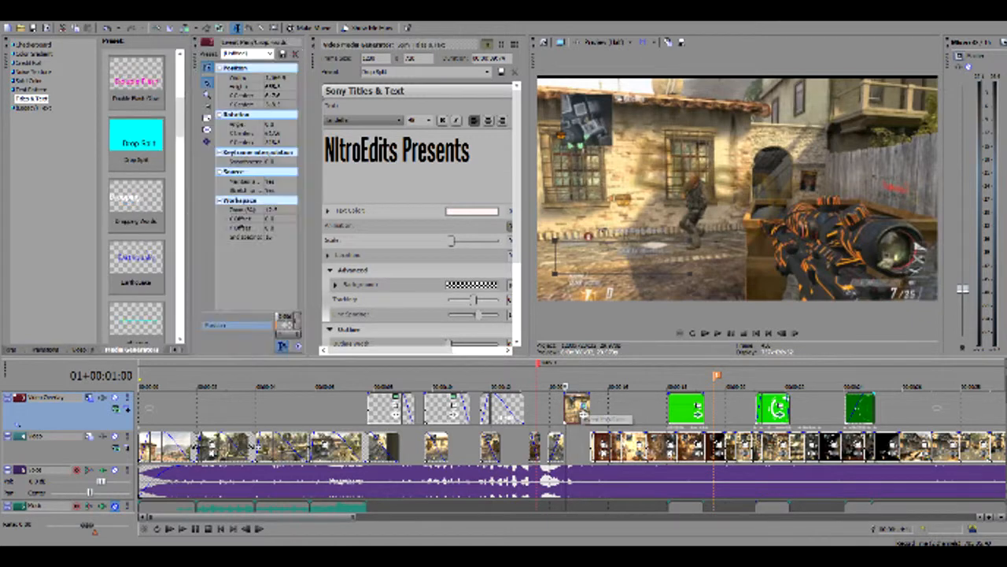
{"action": "left_click", "coordinate": [315, 41]}
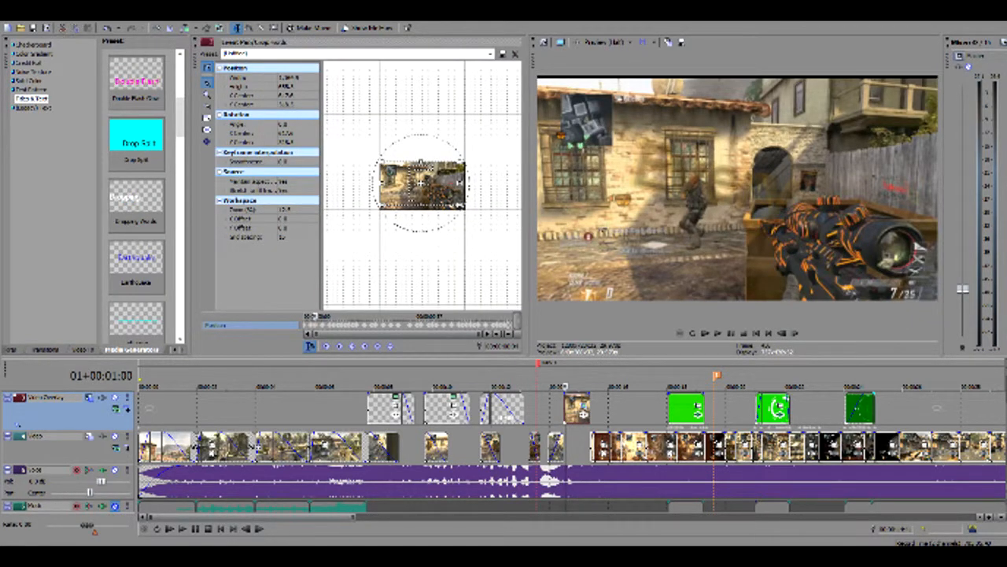
{"action": "left_click", "coordinate": [306, 323]}
{"action": "key", "text": "Delete"}
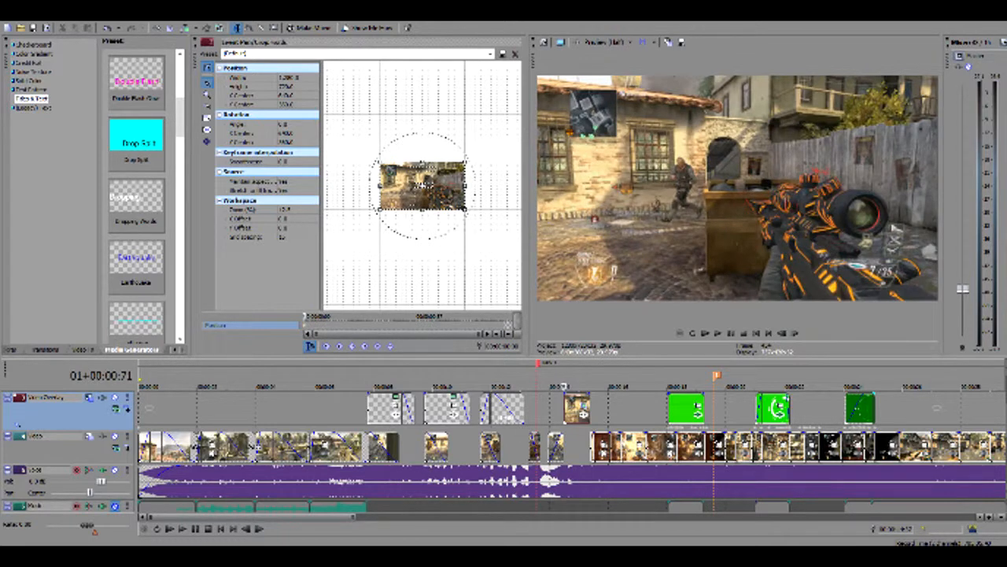
Preview the "Every Little" overlay clip without its position keyframes and restore the deleted keyframes
{"action": "key", "text": "space"}
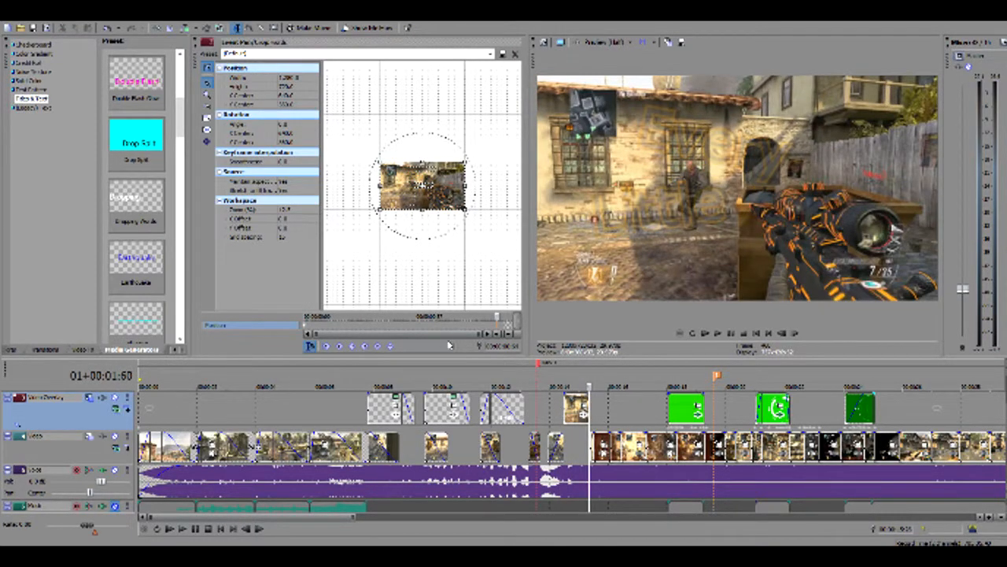
{"action": "key", "text": "space"}
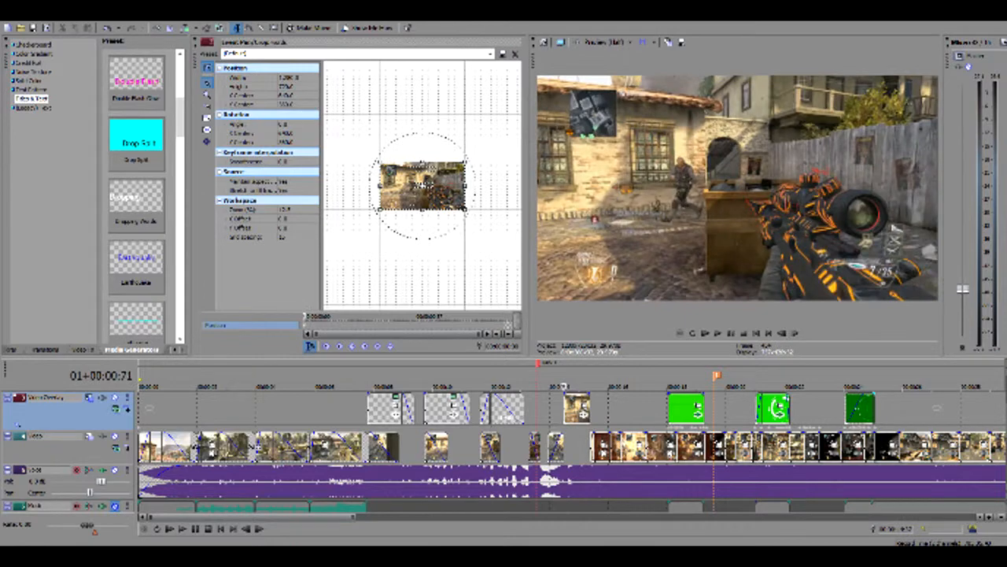
{"action": "key", "text": "ctrl+v"}
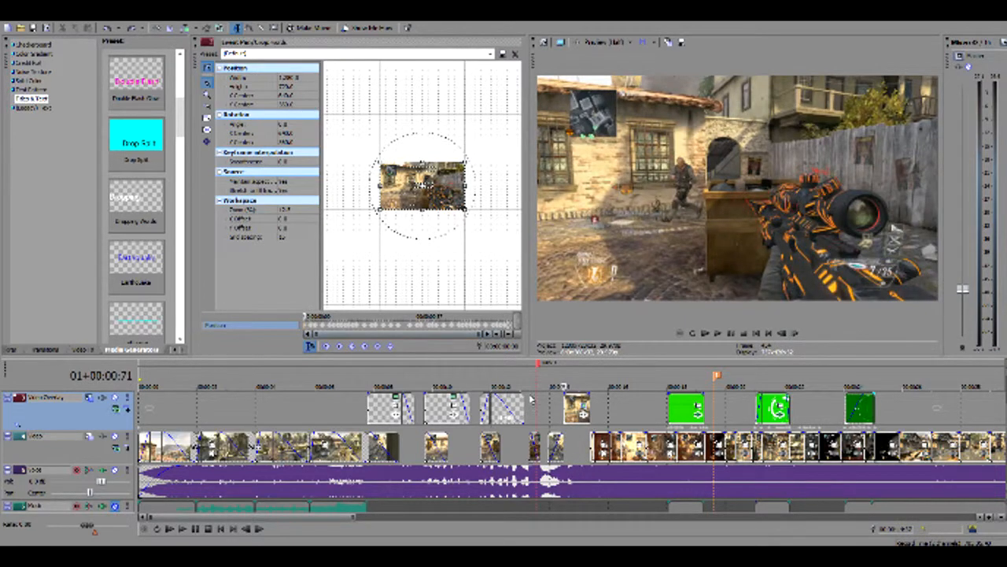
Play the "Every Little" overlay clip with its position keyframes in place, starting from just before the clip
{"action": "key", "text": "space"}
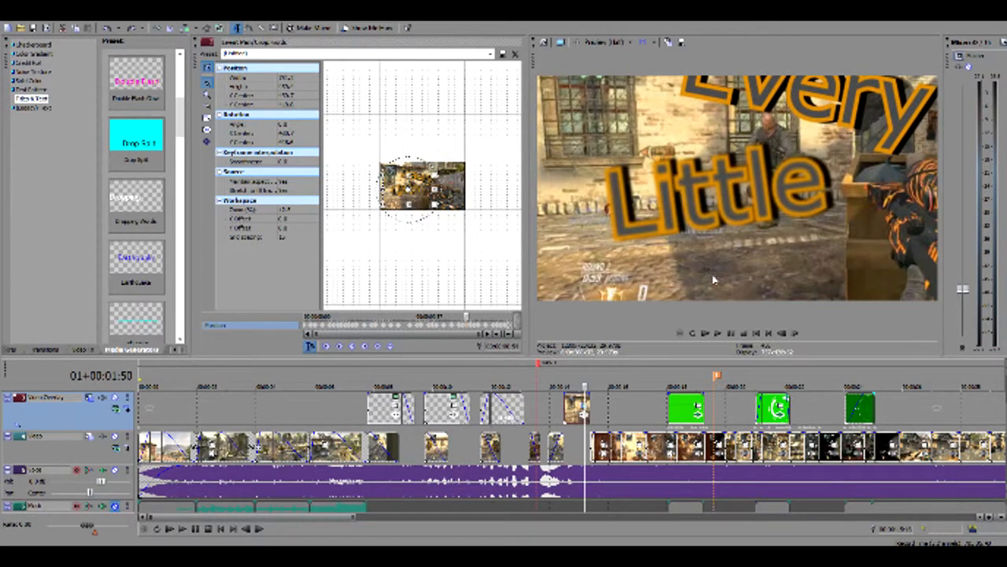
{"action": "left_click", "coordinate": [544, 413]}
{"action": "key", "text": "space"}
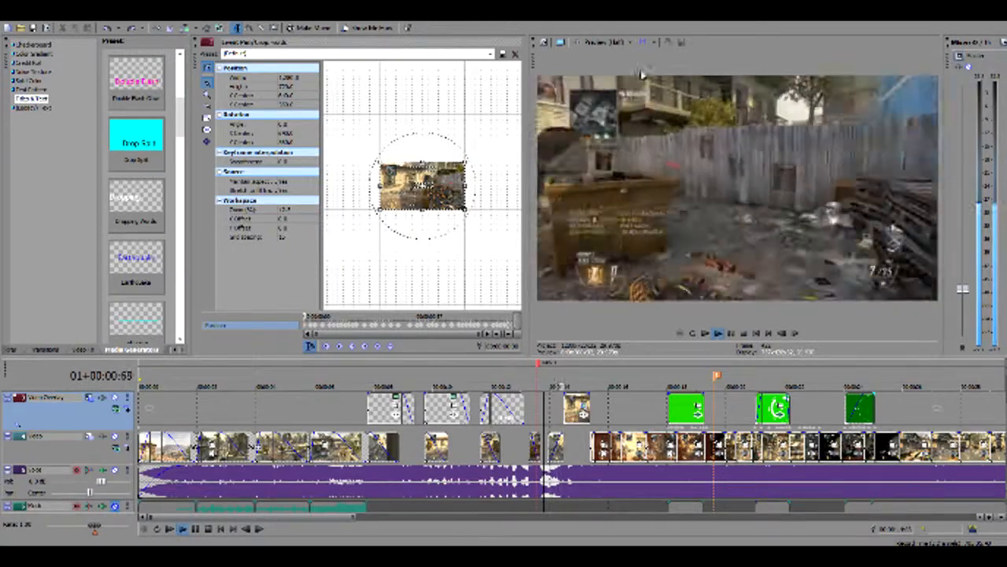
{"action": "key", "text": "space"}
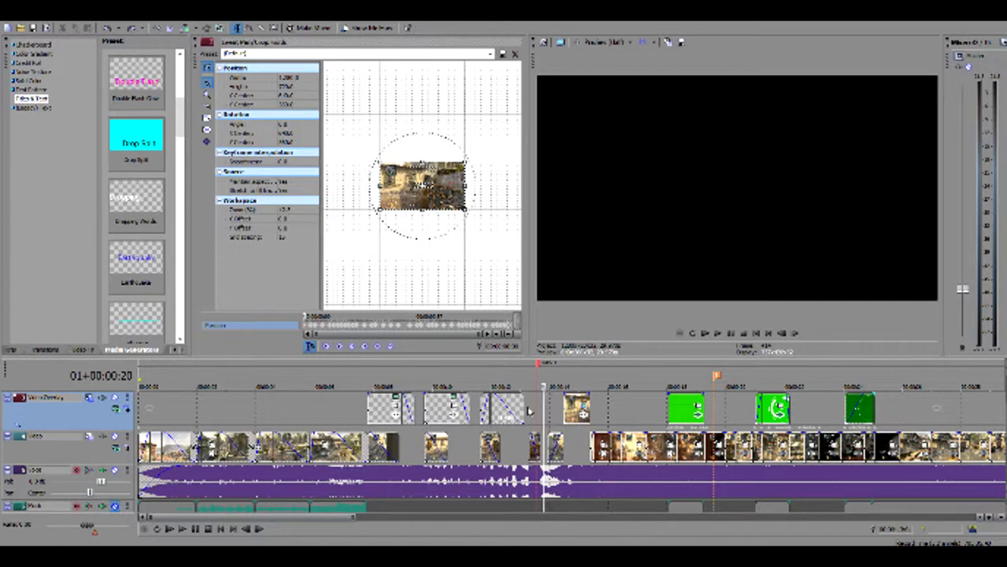
{"action": "key", "text": "space"}
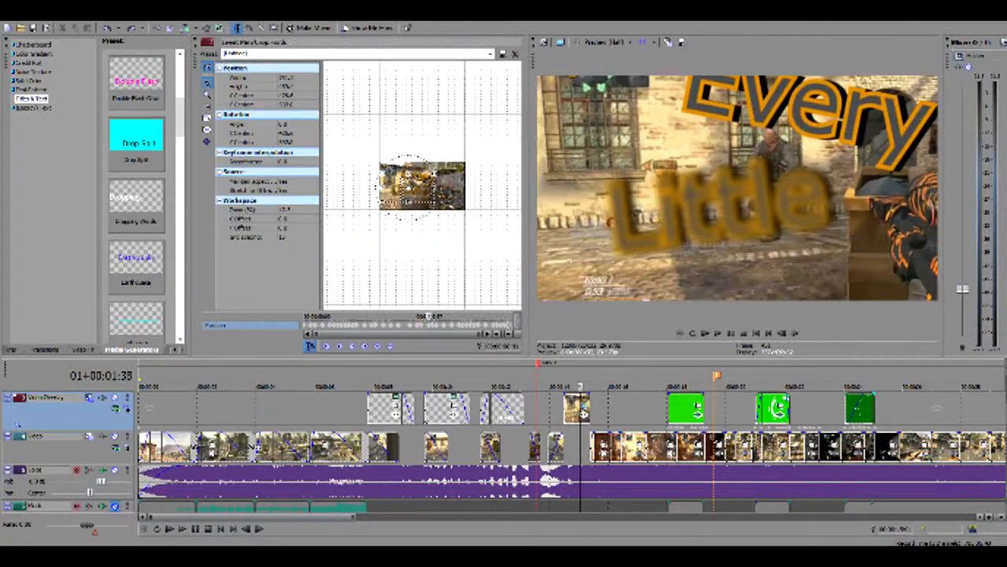
Move between the end of the "Every Little" overlay clip and the frames showing the word "Little"
{"action": "key", "text": "Left"}
{"action": "key", "text": "Left"}
{"action": "key", "text": "Left"}
{"action": "key", "text": "Left"}
{"action": "key", "text": "Left"}
{"action": "key", "text": "Left"}
{"action": "key", "text": "Left"}
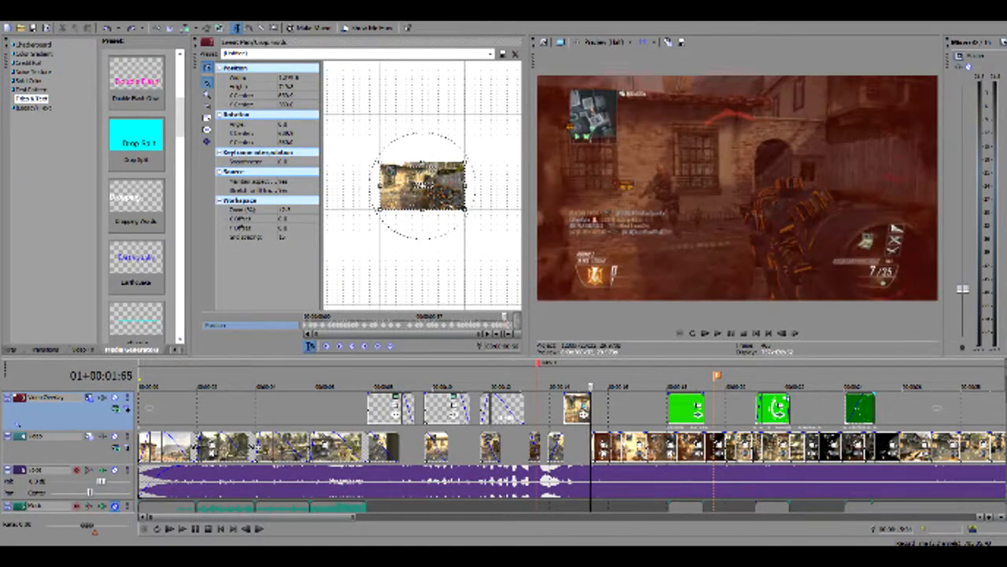
{"action": "key", "text": "Left"}
{"action": "key", "text": "Left"}
{"action": "key", "text": "Left"}
{"action": "key", "text": "Left"}
{"action": "key", "text": "Left"}
{"action": "key", "text": "Left"}
{"action": "key", "text": "Left"}
{"action": "key", "text": "Left"}
{"action": "key", "text": "Left"}
{"action": "key", "text": "Left"}
{"action": "key", "text": "Left"}
{"action": "key", "text": "Left"}
{"action": "key", "text": "Left"}
{"action": "key", "text": "Left"}
{"action": "key", "text": "Left"}
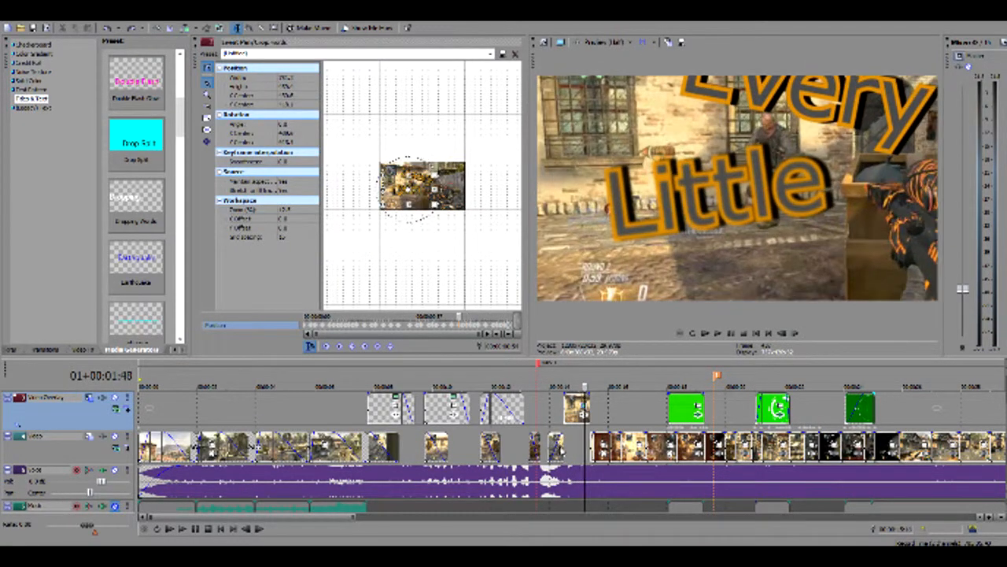
Replay the section leading into the "Every Little" overlay clip, stopping on the word "Little"
{"action": "key", "text": "space"}
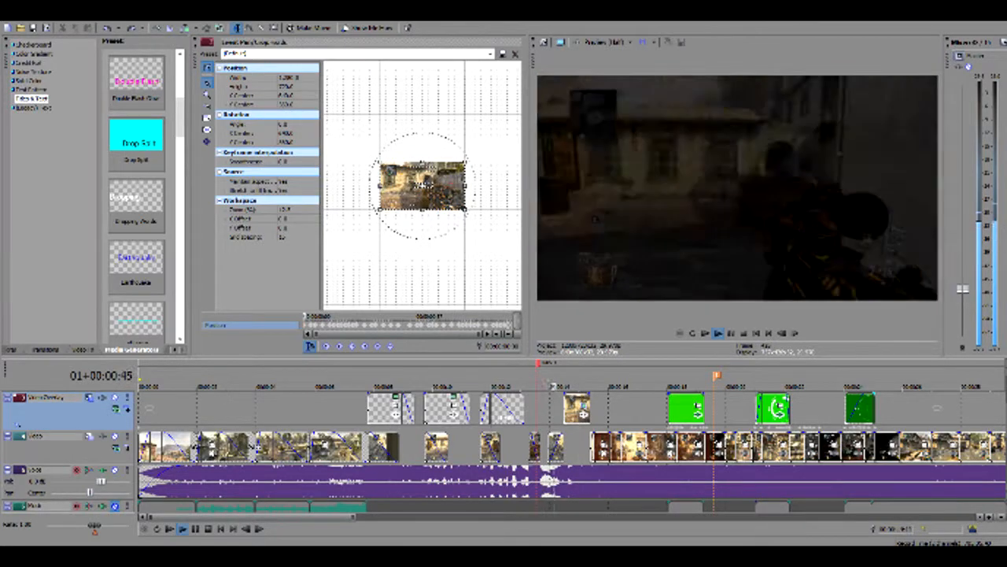
{"action": "key", "text": "space"}
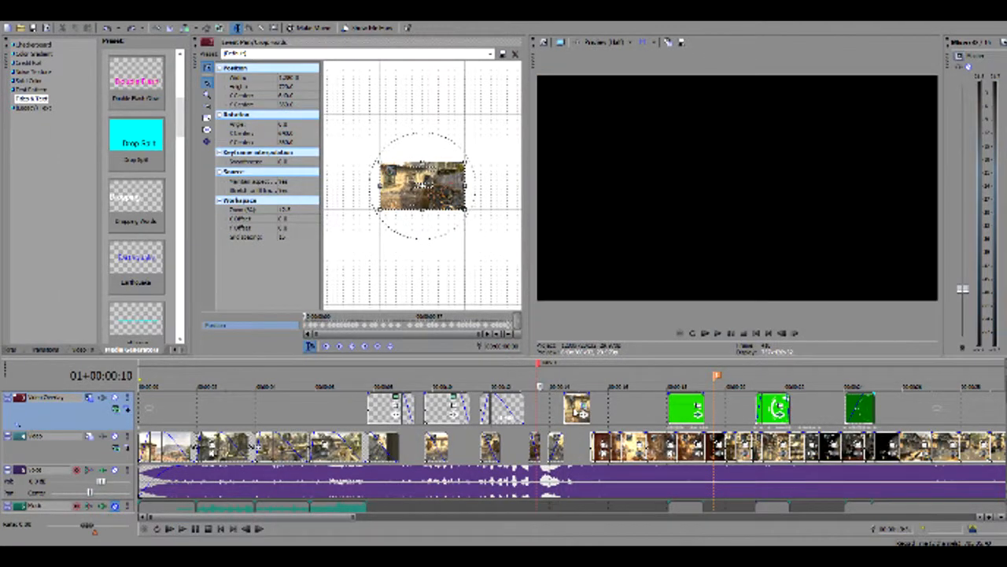
{"action": "key", "text": "space"}
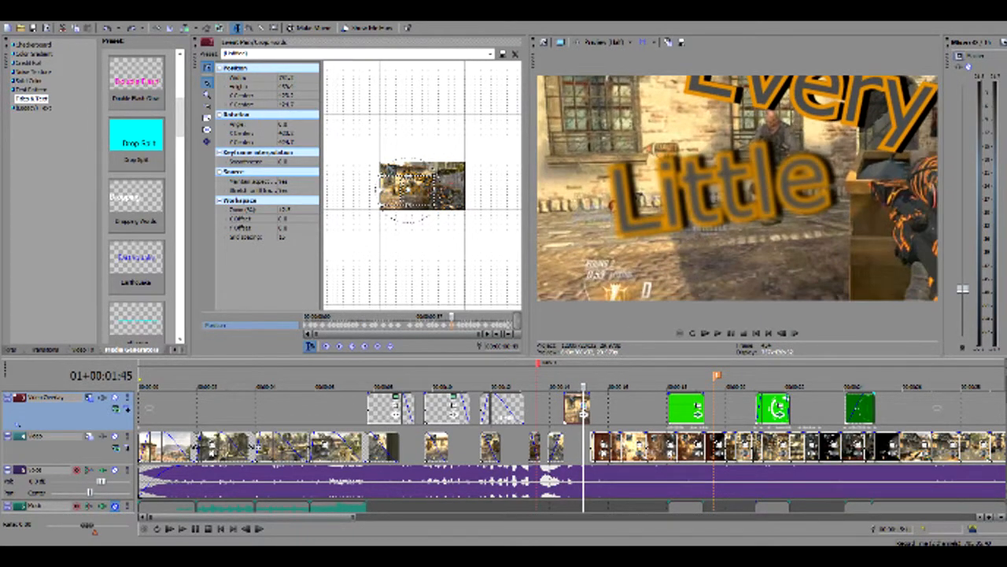
Scrub the clip's Pan/Crop keyframes back to the word "Every" and examine the camera move frame by frame
{"action": "left_click_drag", "start_coordinate": [452, 316], "coordinate": [349, 317]}
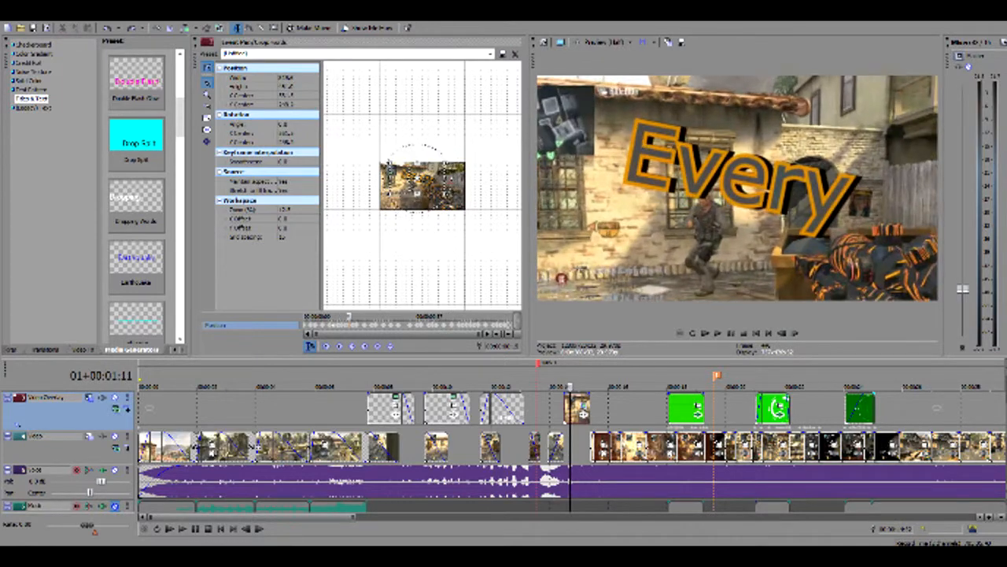
{"action": "key", "text": "Right"}
{"action": "key", "text": "Right"}
{"action": "key", "text": "Right"}
{"action": "key", "text": "Right"}
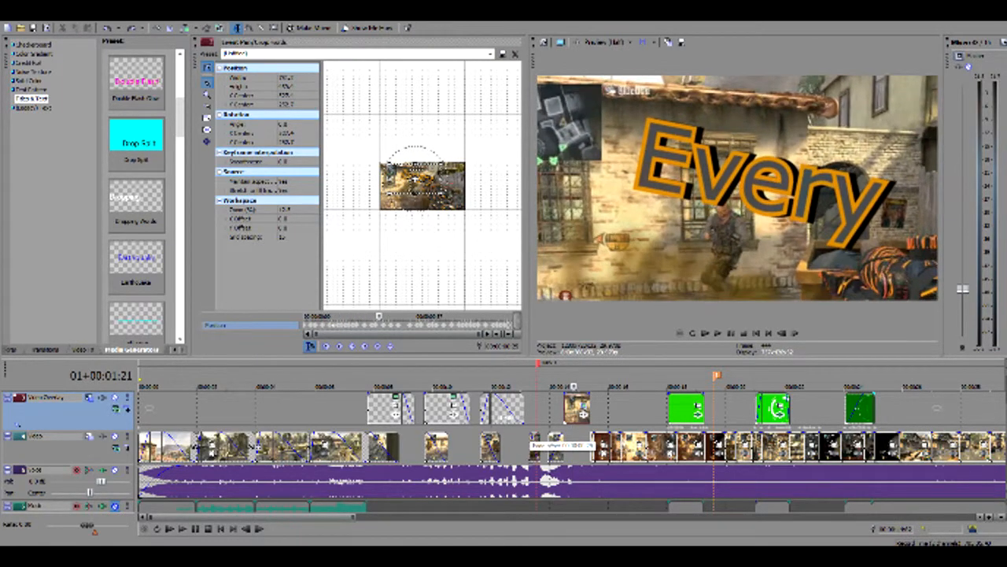
{"action": "key", "text": "Right"}
{"action": "key", "text": "Right"}
{"action": "key", "text": "Right"}
{"action": "key", "text": "Right"}
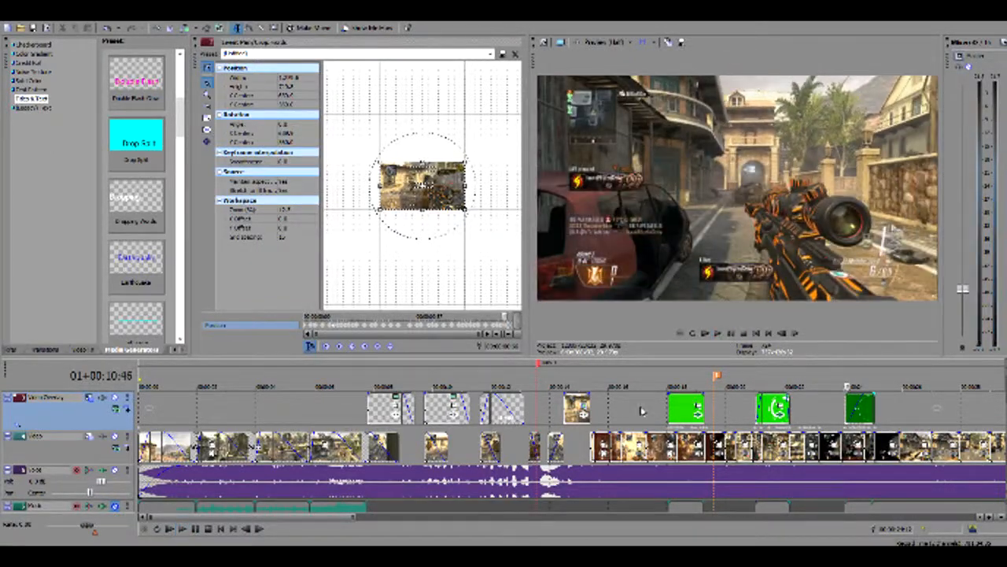
Place the playhead inside the first green overlay and open its Video Event FX settings in an enlarged view
{"action": "key", "text": "space"}
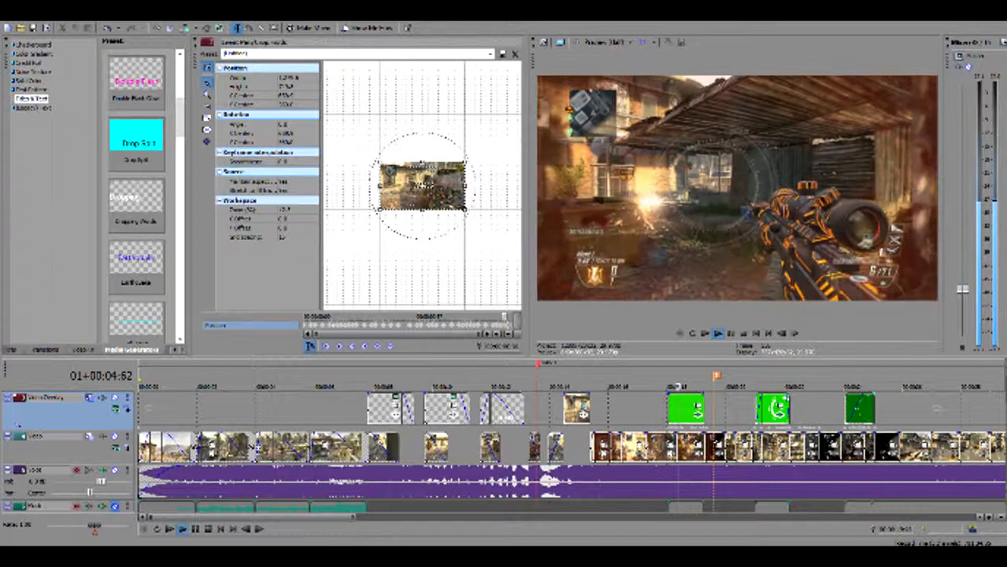
{"action": "left_click", "coordinate": [676, 425]}
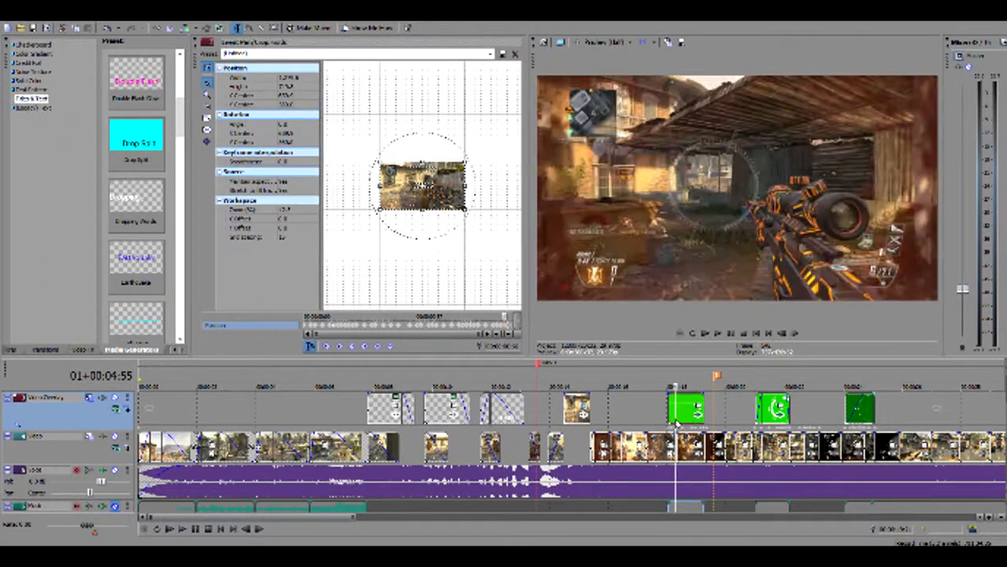
{"action": "left_click", "coordinate": [698, 410]}
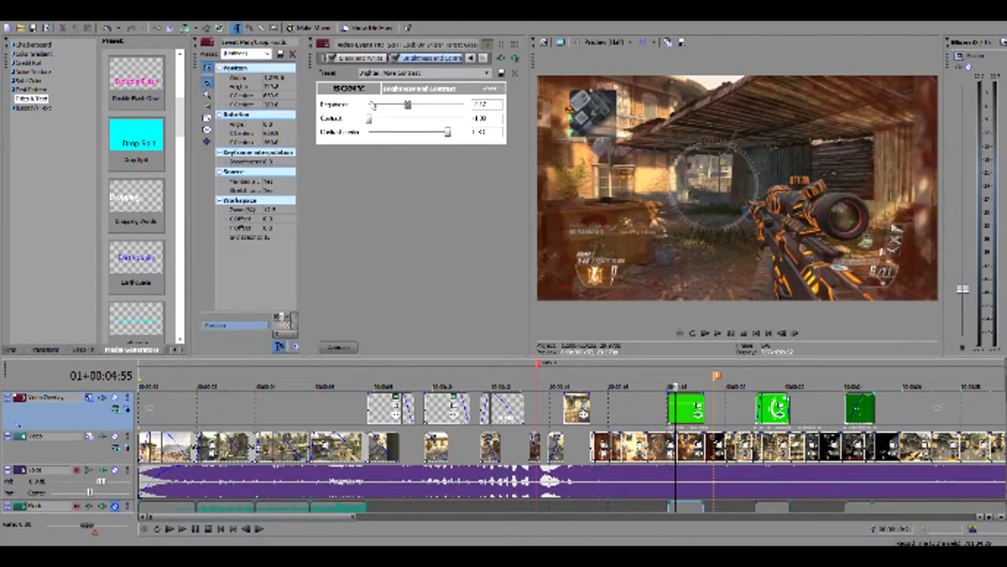
{"action": "left_click_drag", "start_coordinate": [313, 65], "coordinate": [231, 52]}
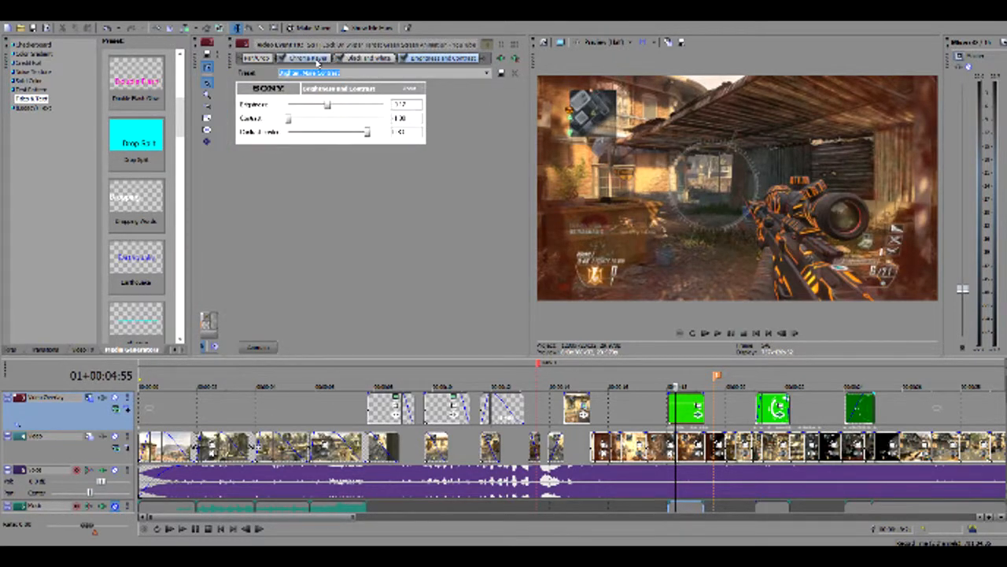
Show the Chroma Keyer settings and disable the overlay's Chroma Keyer, Black and White, and Brightness and Contrast effects
{"action": "left_click", "coordinate": [315, 59]}
{"action": "left_click", "coordinate": [283, 60]}
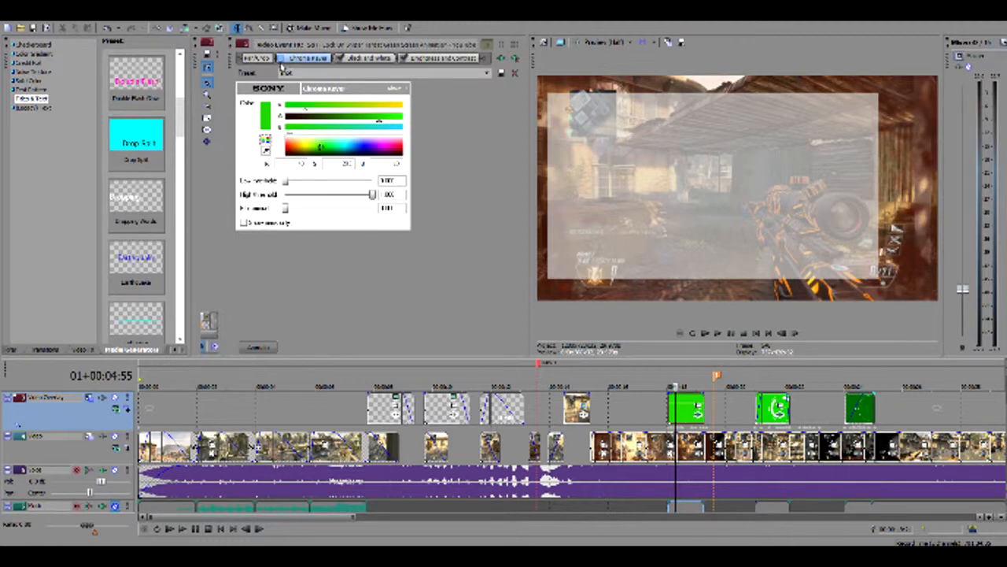
{"action": "left_click", "coordinate": [403, 59]}
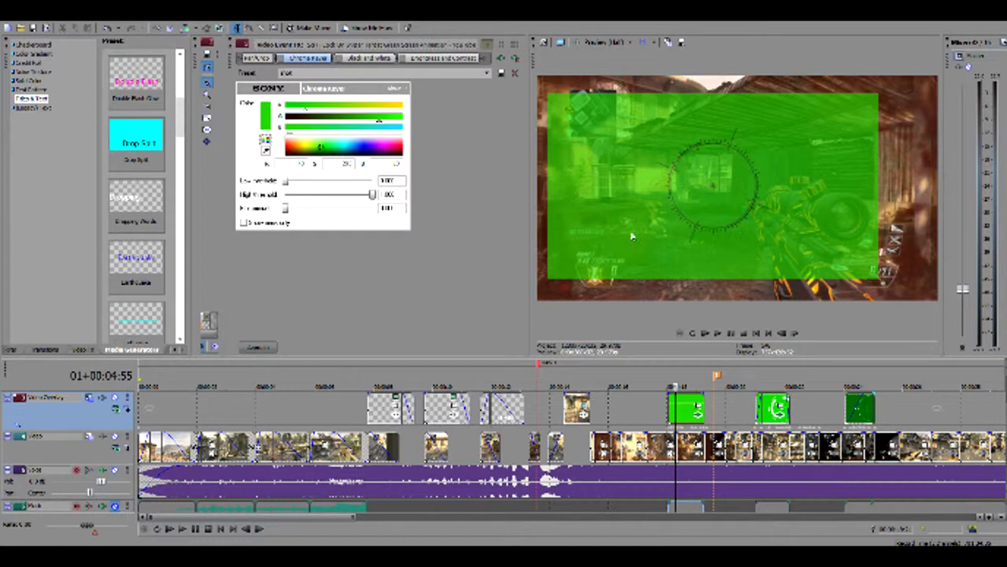
Raise the first green overlay to full opacity and play it from just before its start
{"action": "left_click_drag", "start_coordinate": [678, 406], "coordinate": [678, 393]}
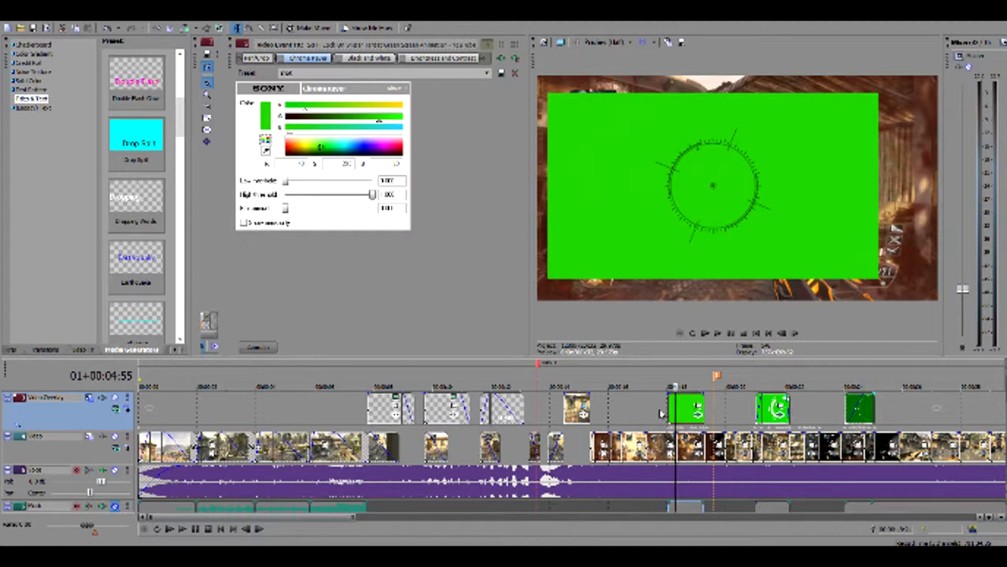
{"action": "left_click", "coordinate": [660, 412]}
{"action": "key", "text": "space"}
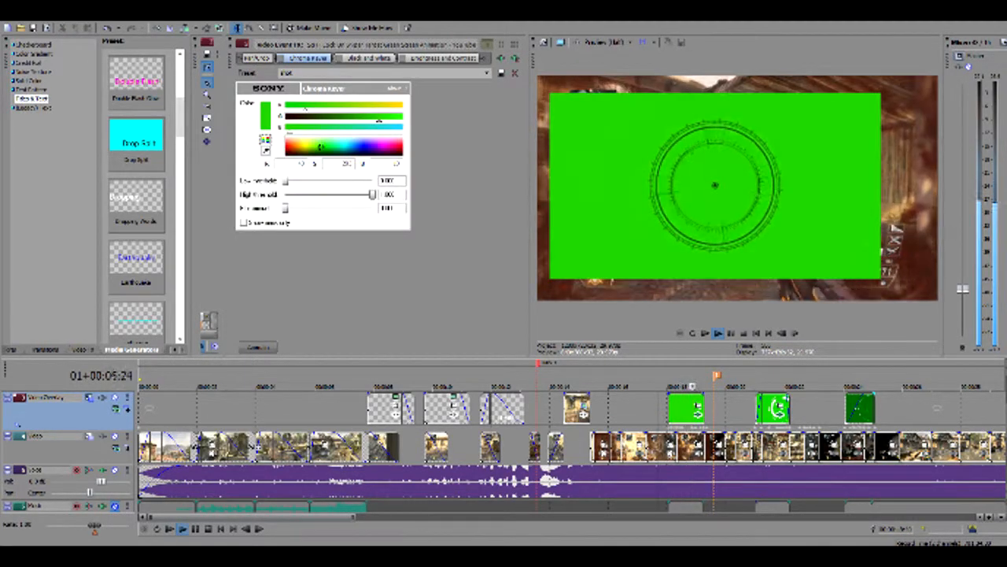
{"action": "key", "text": "space"}
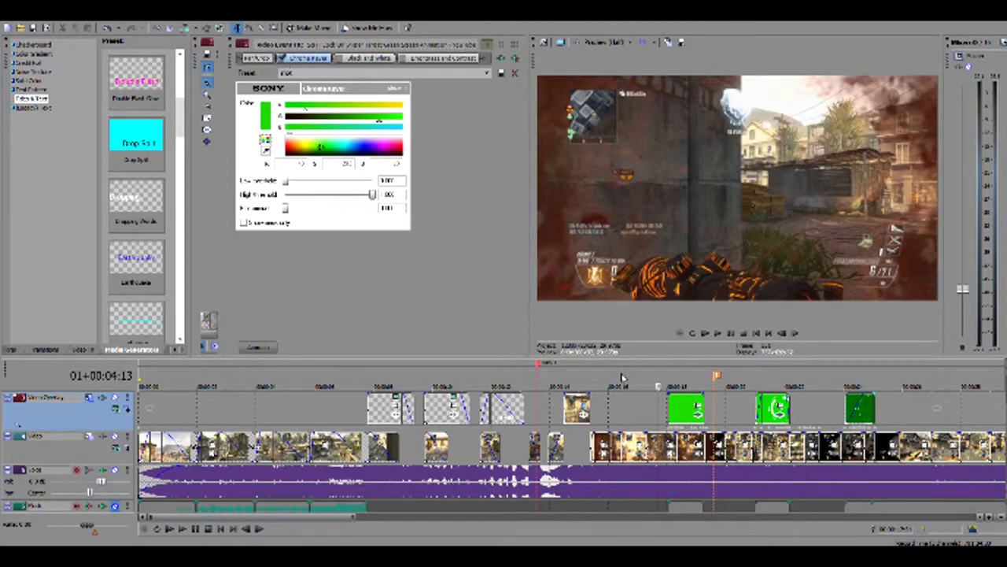
Play into the first green overlay with its chroma key active and place the playhead inside it
{"action": "key", "text": "space"}
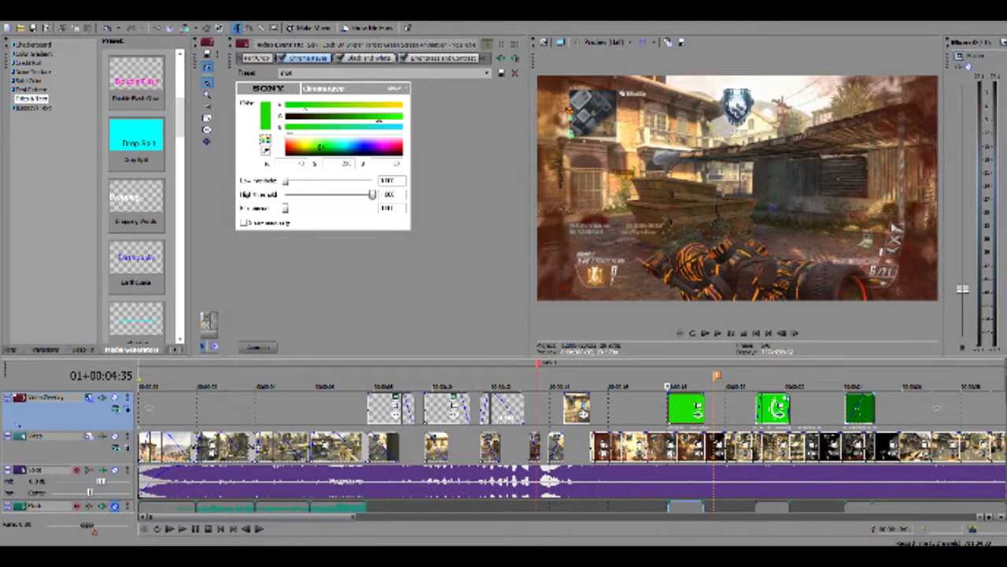
{"action": "key", "text": "space"}
{"action": "key", "text": "space"}
{"action": "left_click", "coordinate": [683, 412]}
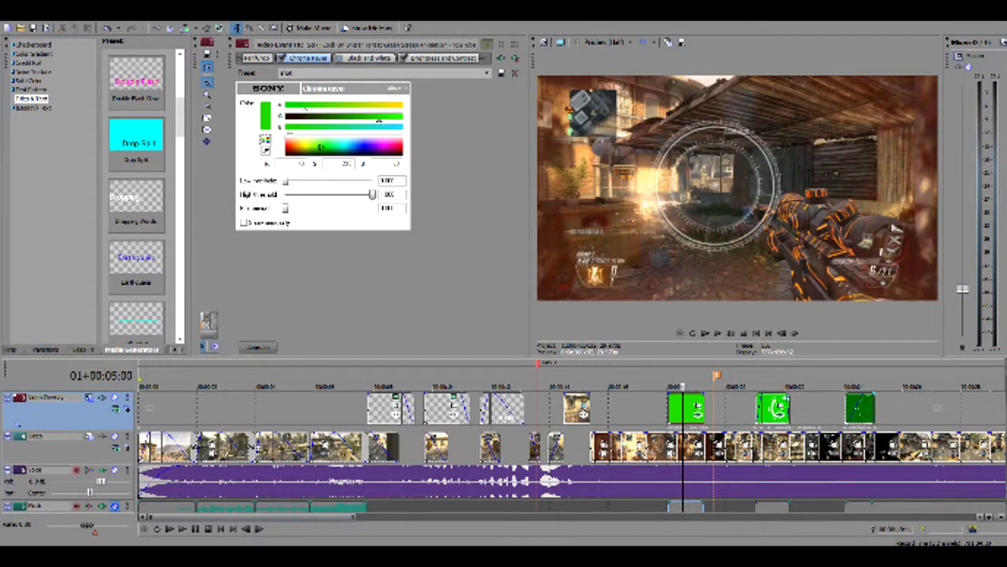
Replay the first green overlay several times to examine the circular target animation over the gameplay
{"action": "key", "text": "space"}
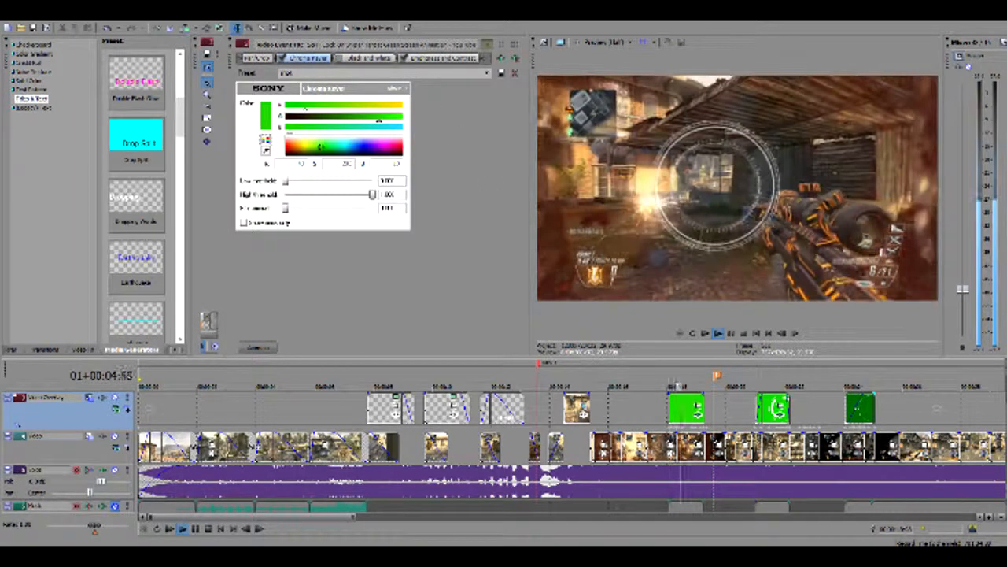
{"action": "key", "text": "space"}
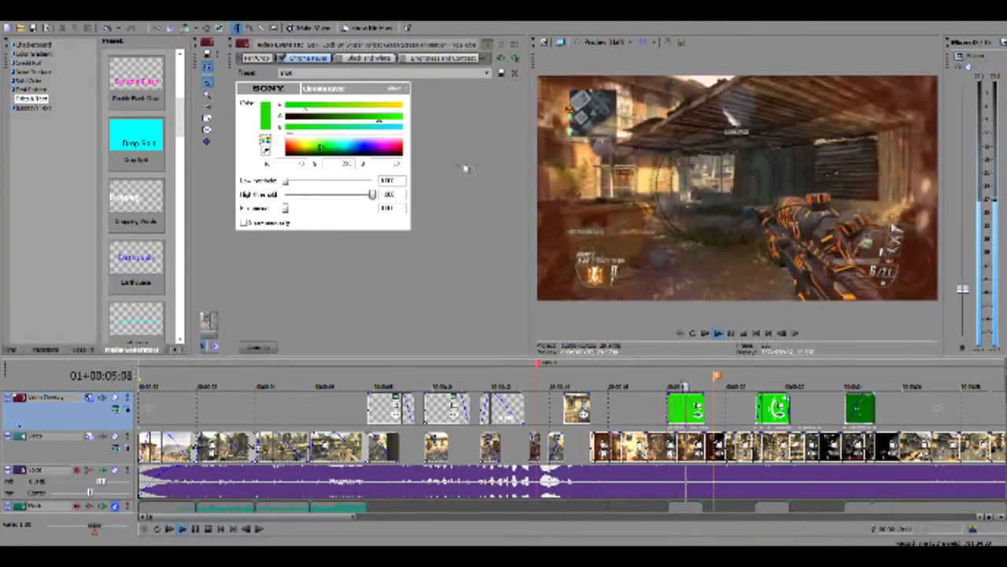
{"action": "key", "text": "space"}
{"action": "key", "text": "space"}
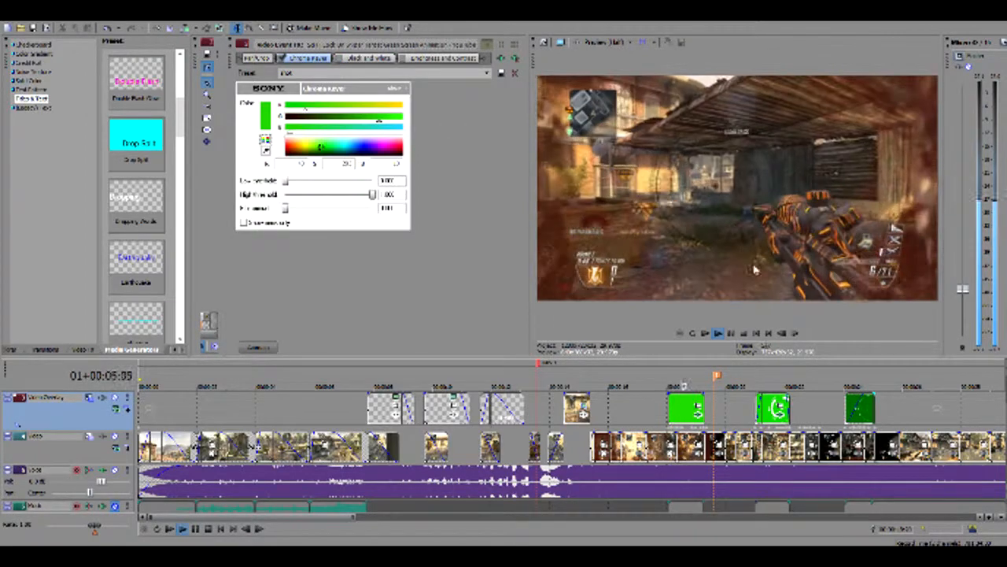
{"action": "key", "text": "space"}
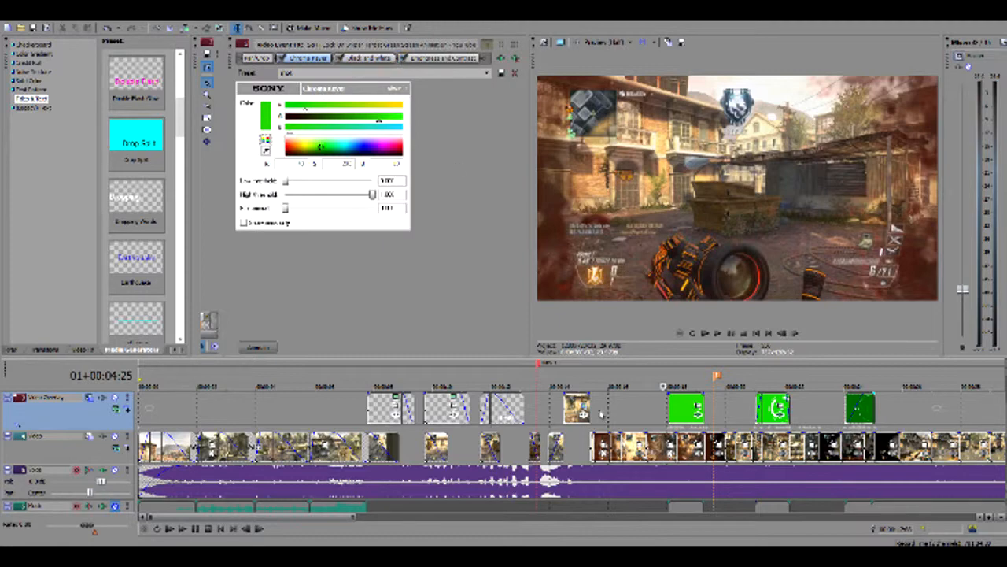
Play the timeline past the first green overlay and return the playhead to the overlay's start
{"action": "key", "text": "space"}
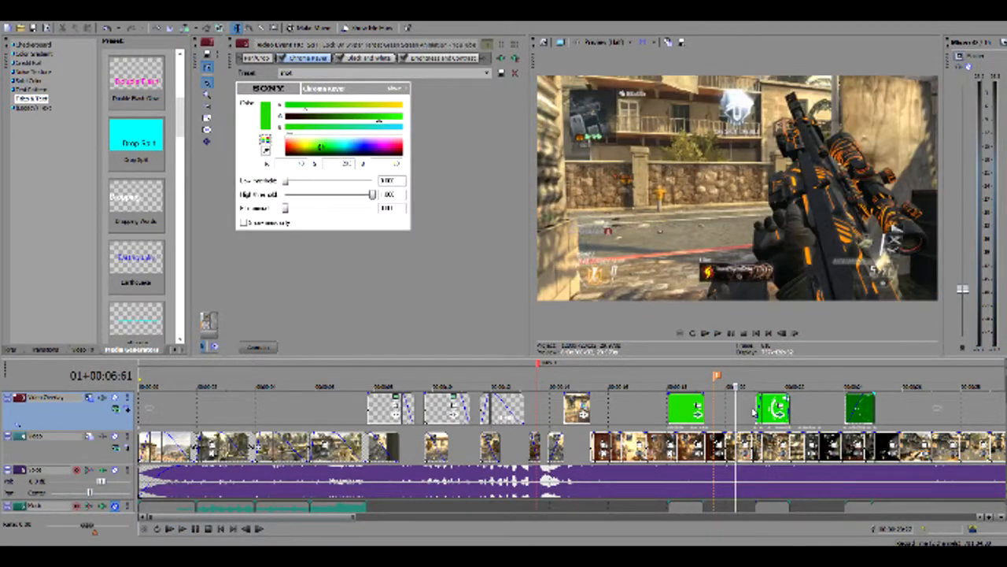
{"action": "key", "text": "Return"}
{"action": "left_click", "coordinate": [667, 415]}
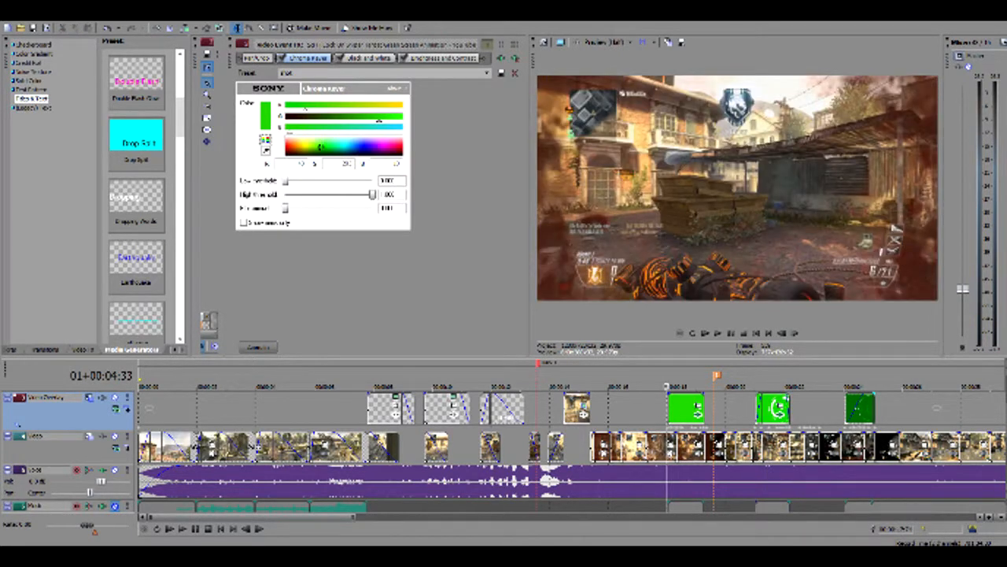
{"action": "left_click", "coordinate": [669, 411]}
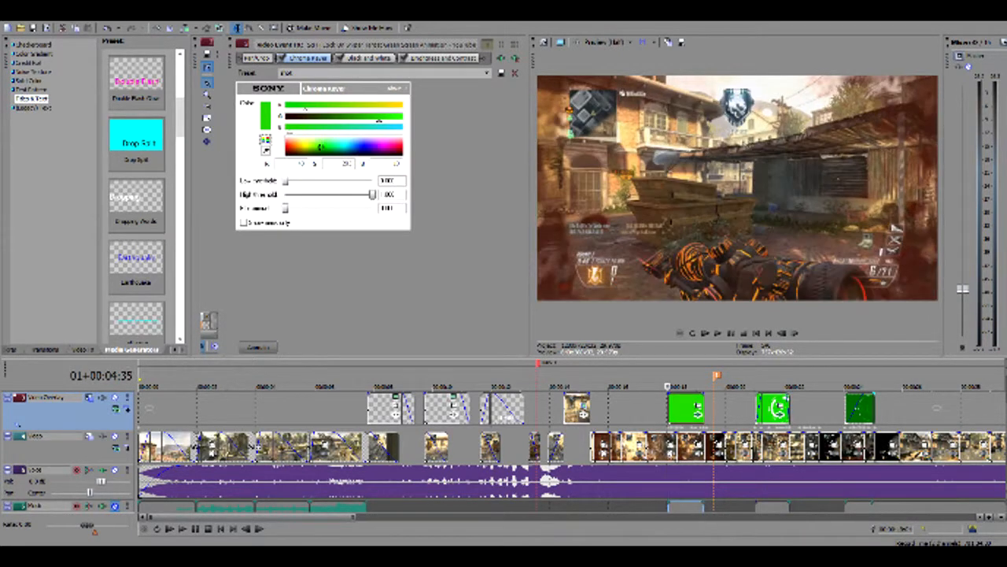
Show the Track Motion of the Video Overlay track and move the playhead forward inside the first green overlay
{"action": "left_click", "coordinate": [89, 399]}
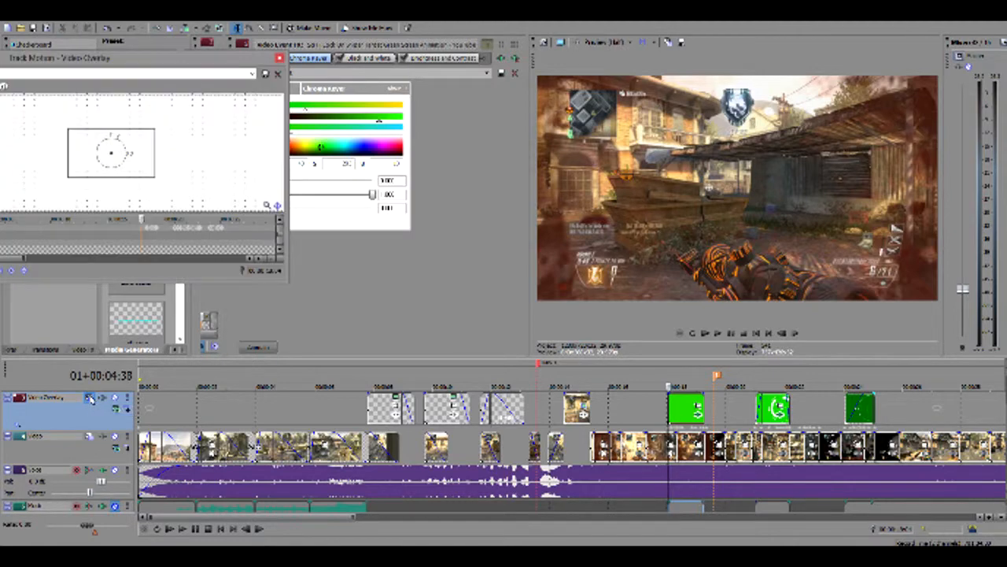
{"action": "left_click", "coordinate": [680, 409]}
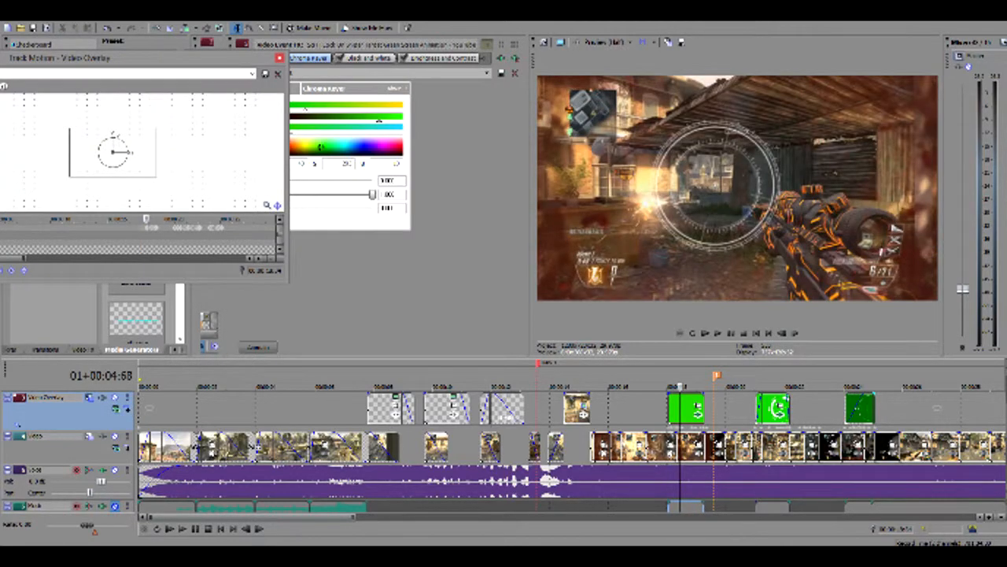
{"action": "key", "text": "Right"}
{"action": "key", "text": "Right"}
{"action": "key", "text": "Right"}
{"action": "key", "text": "Right"}
{"action": "key", "text": "Right"}
{"action": "key", "text": "Right"}
{"action": "key", "text": "Right"}
{"action": "key", "text": "Right"}
{"action": "key", "text": "Right"}
{"action": "key", "text": "Right"}
{"action": "key", "text": "Right"}
{"action": "key", "text": "Right"}
{"action": "key", "text": "Right"}
{"action": "key", "text": "Right"}
{"action": "key", "text": "Right"}
{"action": "key", "text": "Right"}
{"action": "key", "text": "Right"}
{"action": "key", "text": "Right"}
{"action": "key", "text": "Right"}
{"action": "key", "text": "Right"}
{"action": "key", "text": "Right"}
{"action": "key", "text": "Right"}
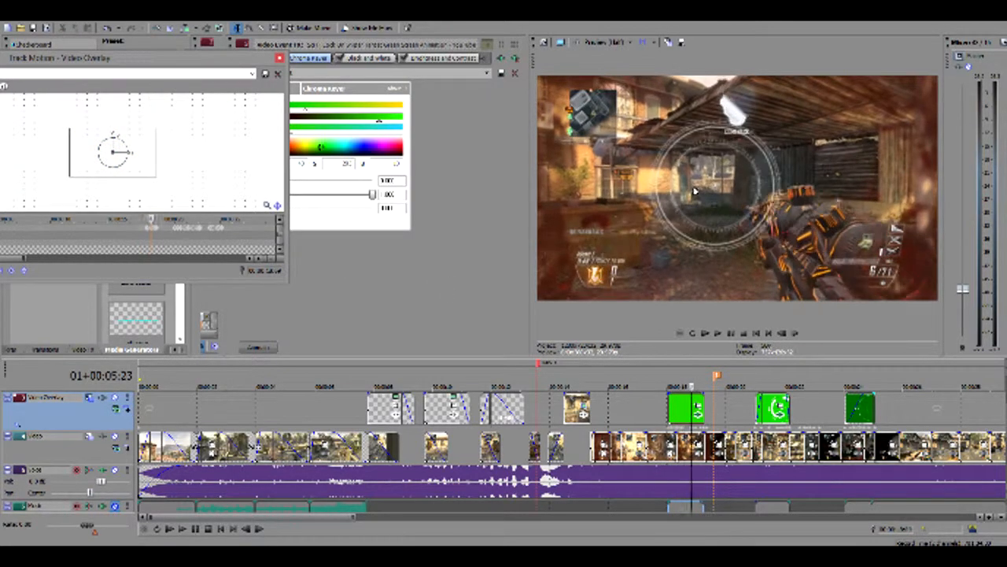
Step back and forth through the first green overlay to compare the target ring's position and size with the rifle scope
{"action": "key", "text": "Left"}
{"action": "key", "text": "Left"}
{"action": "key", "text": "Left"}
{"action": "key", "text": "Left"}
{"action": "key", "text": "Left"}
{"action": "key", "text": "Left"}
{"action": "key", "text": "Left"}
{"action": "key", "text": "Left"}
{"action": "key", "text": "Left"}
{"action": "key", "text": "Left"}
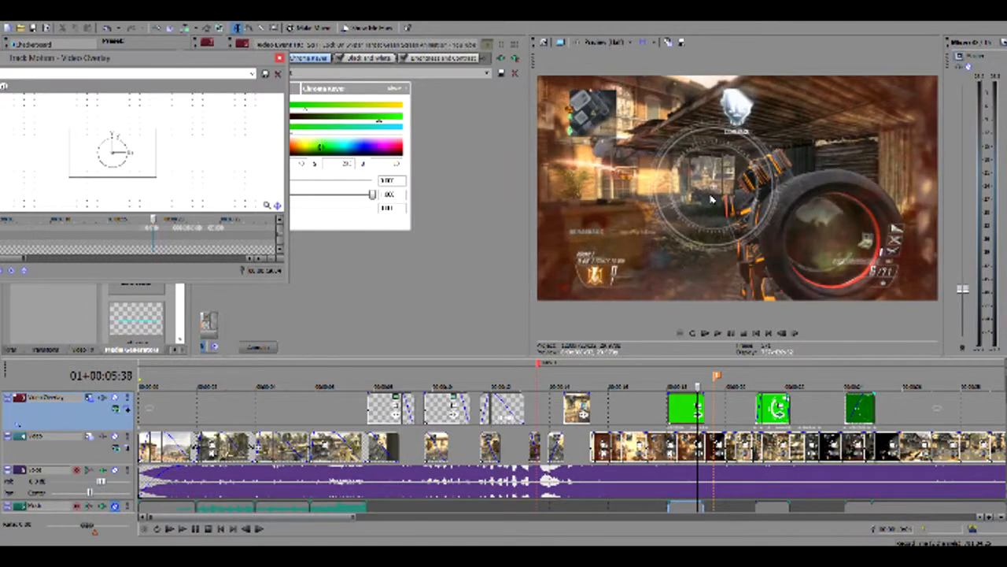
{"action": "key", "text": "Left"}
{"action": "key", "text": "Left"}
{"action": "key", "text": "Left"}
{"action": "key", "text": "Left"}
{"action": "key", "text": "Left"}
{"action": "key", "text": "Left"}
{"action": "key", "text": "Left"}
{"action": "key", "text": "Left"}
{"action": "key", "text": "Left"}
{"action": "key", "text": "Left"}
{"action": "key", "text": "Left"}
{"action": "key", "text": "Left"}
{"action": "key", "text": "Left"}
{"action": "key", "text": "Left"}
{"action": "key", "text": "Left"}
{"action": "key", "text": "Left"}
{"action": "key", "text": "Left"}
{"action": "key", "text": "Left"}
{"action": "key", "text": "Left"}
{"action": "key", "text": "Left"}
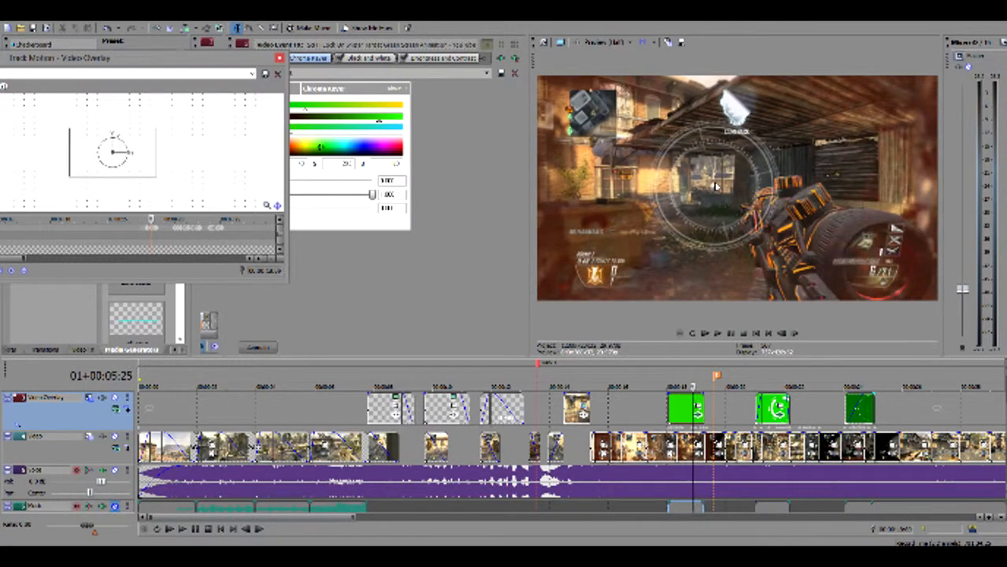
{"action": "key", "text": "Left"}
{"action": "key", "text": "Left"}
{"action": "key", "text": "Left"}
{"action": "key", "text": "Left"}
{"action": "key", "text": "Left"}
{"action": "key", "text": "Left"}
{"action": "key", "text": "Left"}
{"action": "key", "text": "Left"}
{"action": "key", "text": "Left"}
{"action": "key", "text": "Left"}
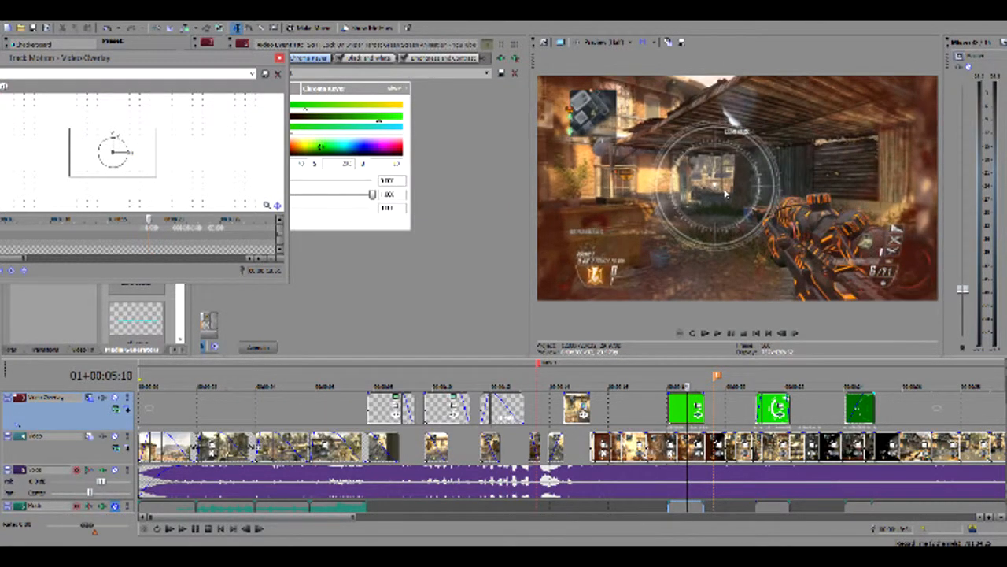
{"action": "key", "text": "Right"}
{"action": "key", "text": "Right"}
{"action": "key", "text": "Right"}
{"action": "key", "text": "Right"}
{"action": "key", "text": "Right"}
{"action": "key", "text": "Right"}
{"action": "key", "text": "Right"}
{"action": "key", "text": "Right"}
{"action": "key", "text": "Right"}
{"action": "key", "text": "Right"}
{"action": "key", "text": "Right"}
{"action": "key", "text": "Right"}
{"action": "key", "text": "Right"}
{"action": "key", "text": "Right"}
{"action": "key", "text": "Right"}
{"action": "key", "text": "Right"}
{"action": "key", "text": "Right"}
{"action": "key", "text": "Right"}
{"action": "key", "text": "Right"}
{"action": "key", "text": "Right"}
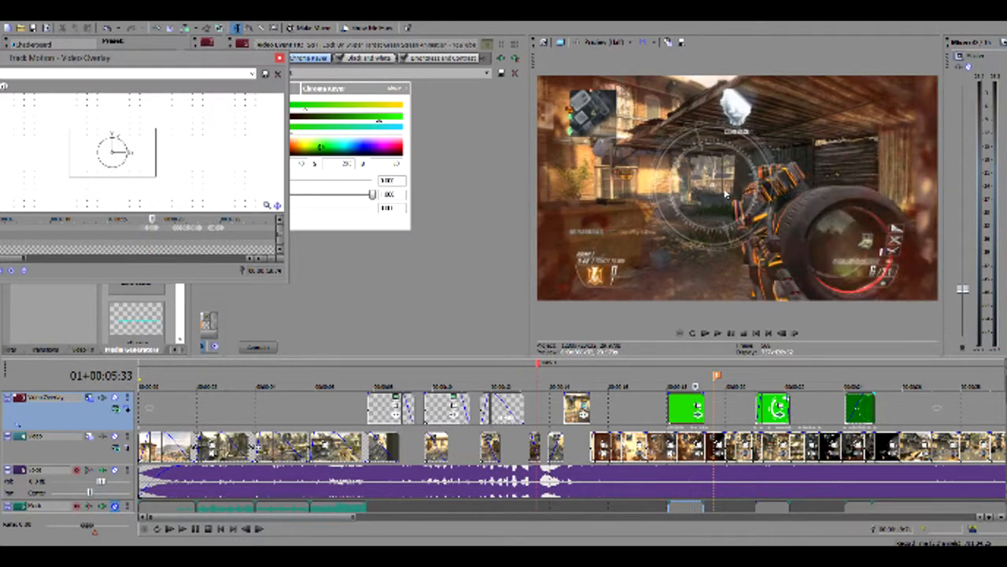
{"action": "key", "text": "Right"}
{"action": "key", "text": "Right"}
{"action": "key", "text": "Right"}
{"action": "key", "text": "Right"}
{"action": "key", "text": "Right"}
{"action": "key", "text": "Right"}
{"action": "key", "text": "Right"}
{"action": "key", "text": "Right"}
{"action": "key", "text": "Right"}
{"action": "key", "text": "Right"}
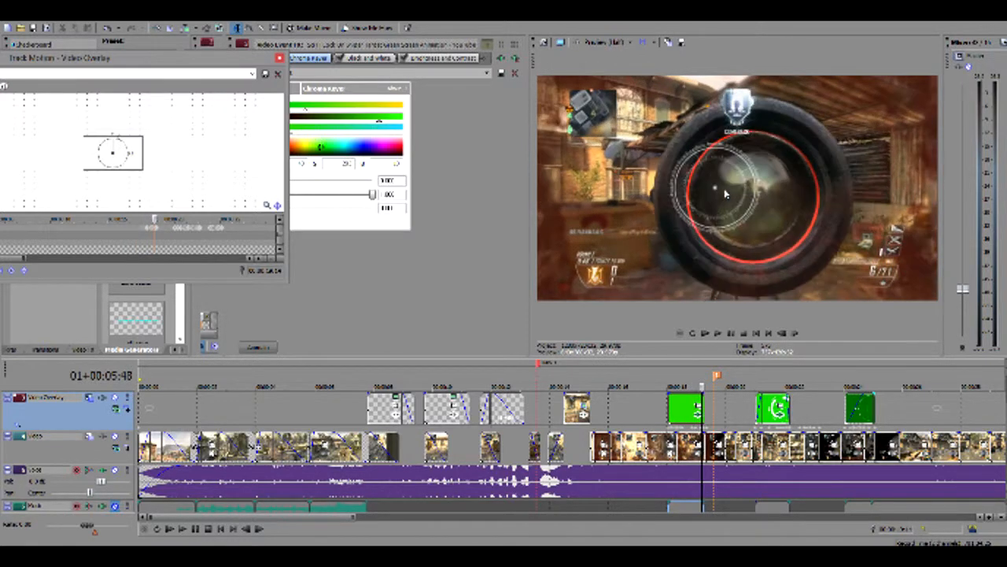
Replay the section from just before the first green overlay to examine the target ring's motion during playback
{"action": "left_click", "coordinate": [654, 419]}
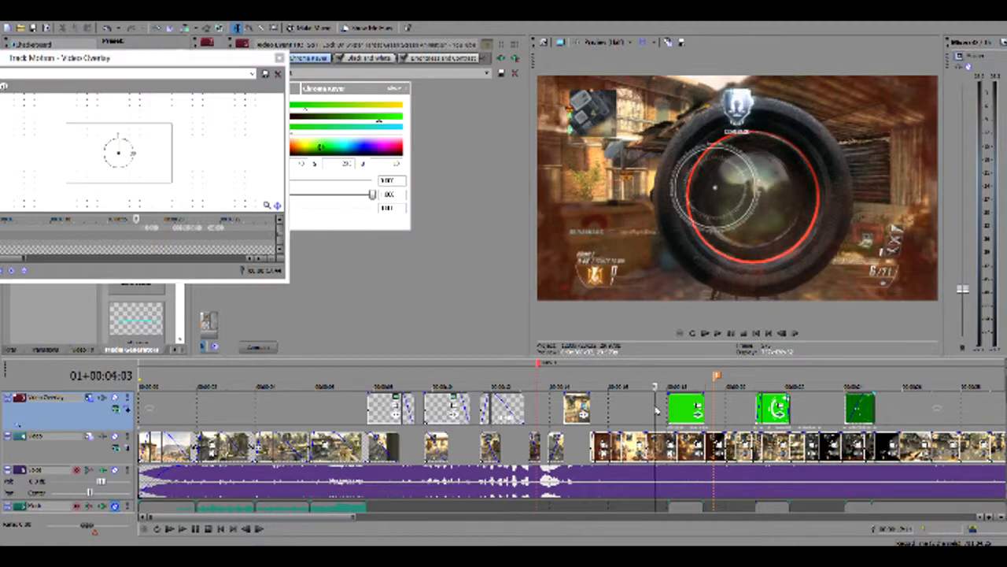
{"action": "key", "text": "space"}
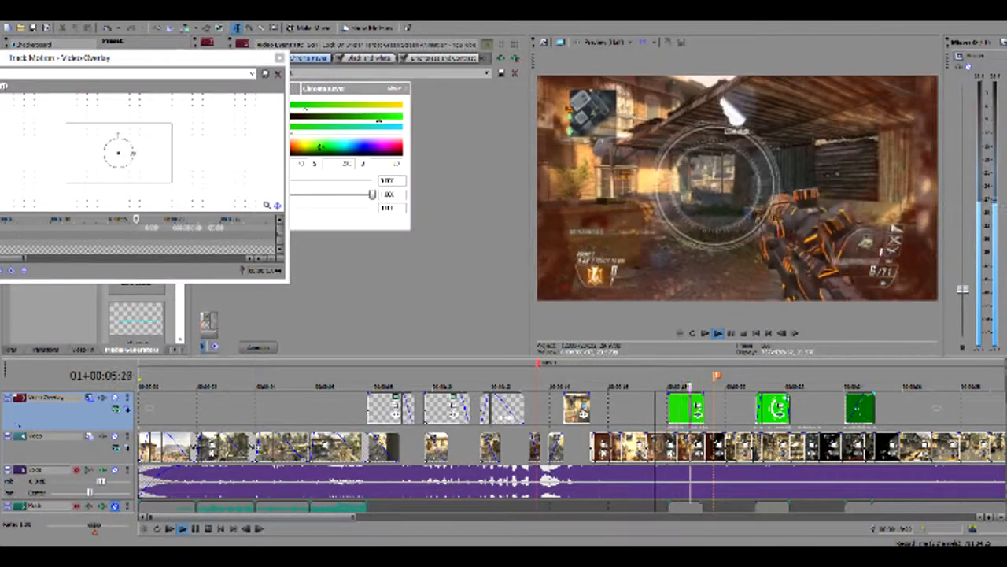
{"action": "key", "text": "space"}
{"action": "key", "text": "space"}
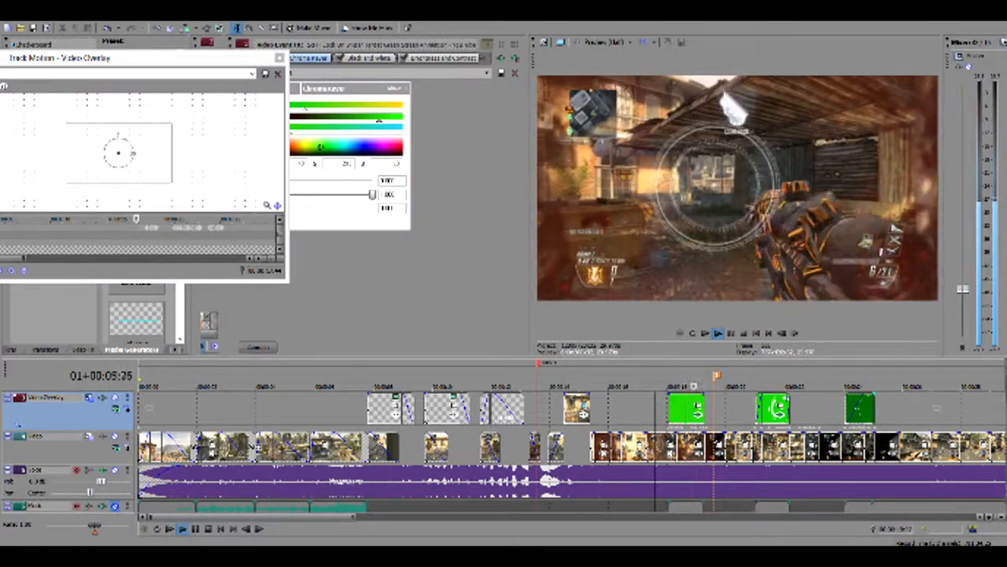
{"action": "key", "text": "space"}
{"action": "key", "text": "space"}
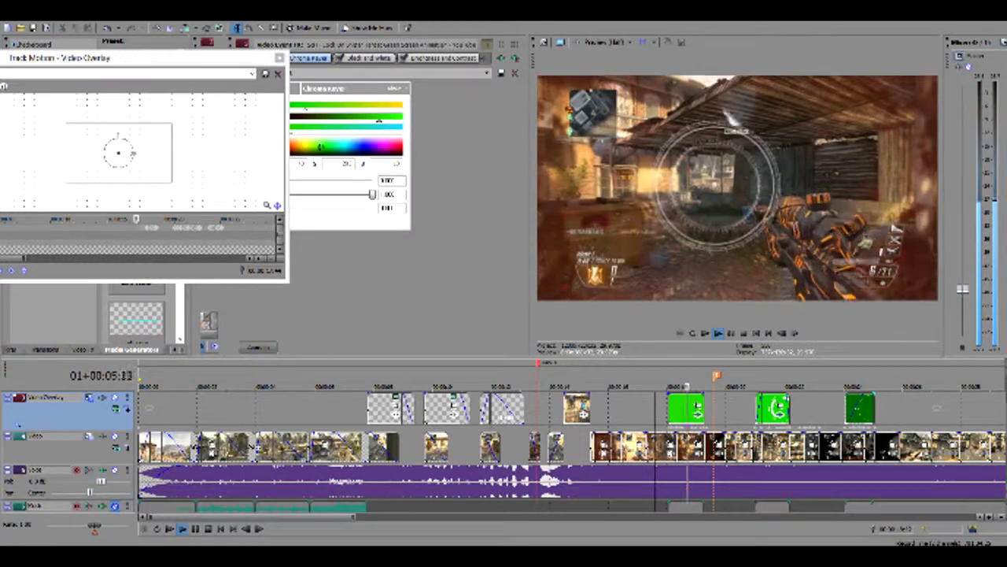
{"action": "key", "text": "space"}
{"action": "key", "text": "space"}
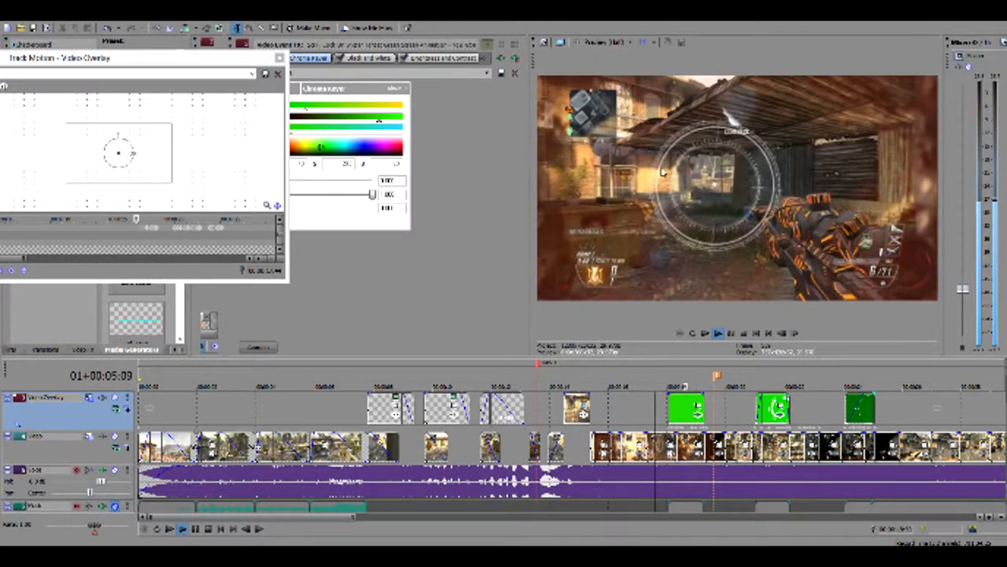
{"action": "key", "text": "space"}
{"action": "key", "text": "space"}
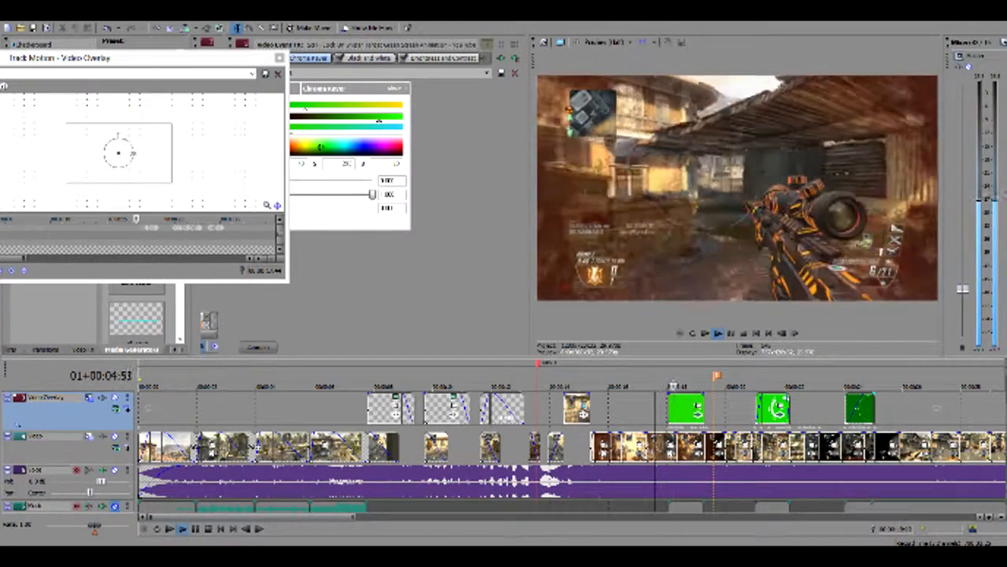
Step back and forth through the second green overlay to examine how its white ring moves over the weapon and ammo counter
{"action": "left_click", "coordinate": [728, 417]}
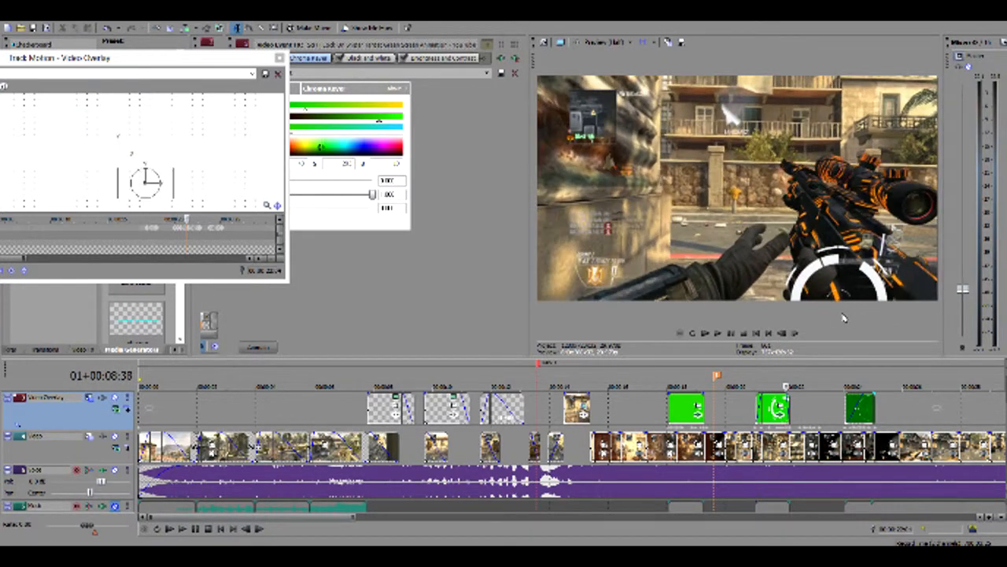
{"action": "key", "text": "Left"}
{"action": "key", "text": "Left"}
{"action": "key", "text": "Left"}
{"action": "key", "text": "Left"}
{"action": "key", "text": "Left"}
{"action": "key", "text": "Left"}
{"action": "key", "text": "Left"}
{"action": "key", "text": "Left"}
{"action": "key", "text": "Left"}
{"action": "key", "text": "Left"}
{"action": "key", "text": "Left"}
{"action": "key", "text": "Left"}
{"action": "key", "text": "Left"}
{"action": "key", "text": "Left"}
{"action": "key", "text": "Left"}
{"action": "key", "text": "Left"}
{"action": "key", "text": "Left"}
{"action": "key", "text": "Left"}
{"action": "key", "text": "Left"}
{"action": "key", "text": "Left"}
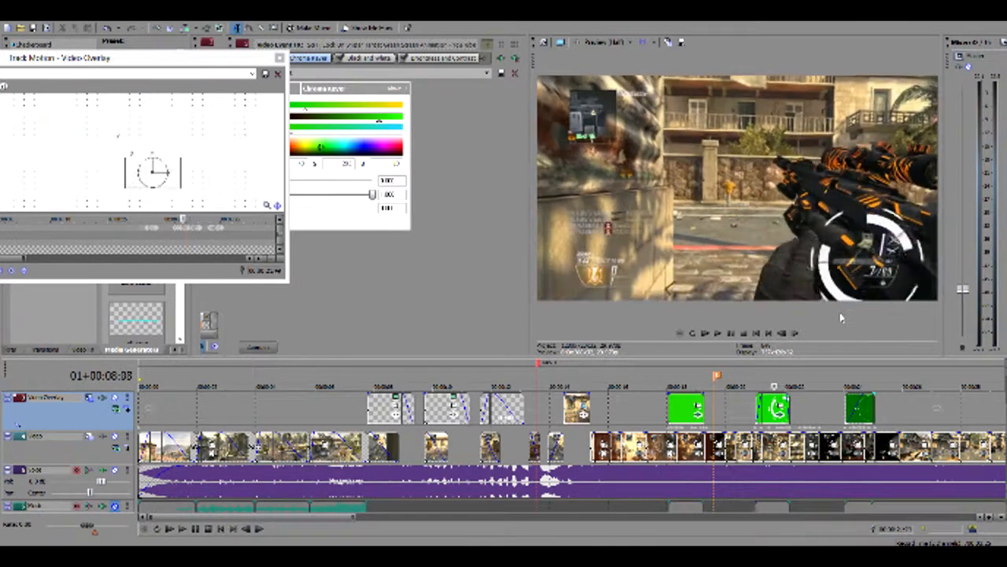
{"action": "key", "text": "Left"}
{"action": "key", "text": "Left"}
{"action": "key", "text": "Left"}
{"action": "key", "text": "Left"}
{"action": "key", "text": "Left"}
{"action": "key", "text": "Left"}
{"action": "key", "text": "Left"}
{"action": "key", "text": "Left"}
{"action": "key", "text": "Left"}
{"action": "key", "text": "Left"}
{"action": "key", "text": "Left"}
{"action": "key", "text": "Left"}
{"action": "key", "text": "Left"}
{"action": "key", "text": "Left"}
{"action": "key", "text": "Left"}
{"action": "key", "text": "Left"}
{"action": "key", "text": "Left"}
{"action": "key", "text": "Right"}
{"action": "key", "text": "Right"}
{"action": "key", "text": "Right"}
{"action": "key", "text": "Right"}
{"action": "key", "text": "Right"}
{"action": "key", "text": "Right"}
{"action": "key", "text": "Right"}
{"action": "key", "text": "Right"}
{"action": "key", "text": "Right"}
{"action": "key", "text": "Right"}
{"action": "key", "text": "Right"}
{"action": "key", "text": "Right"}
{"action": "key", "text": "Right"}
{"action": "key", "text": "Right"}
{"action": "key", "text": "Right"}
{"action": "key", "text": "Right"}
{"action": "key", "text": "Right"}
{"action": "key", "text": "Right"}
{"action": "key", "text": "Right"}
{"action": "key", "text": "Right"}
{"action": "key", "text": "Right"}
{"action": "key", "text": "Right"}
{"action": "key", "text": "Right"}
{"action": "key", "text": "Right"}
{"action": "key", "text": "Right"}
{"action": "key", "text": "Right"}
{"action": "key", "text": "Right"}
{"action": "key", "text": "Right"}
{"action": "key", "text": "Right"}
{"action": "key", "text": "Right"}
{"action": "key", "text": "Right"}
{"action": "key", "text": "Right"}
{"action": "key", "text": "Right"}
{"action": "key", "text": "Right"}
{"action": "key", "text": "Right"}
{"action": "key", "text": "Right"}
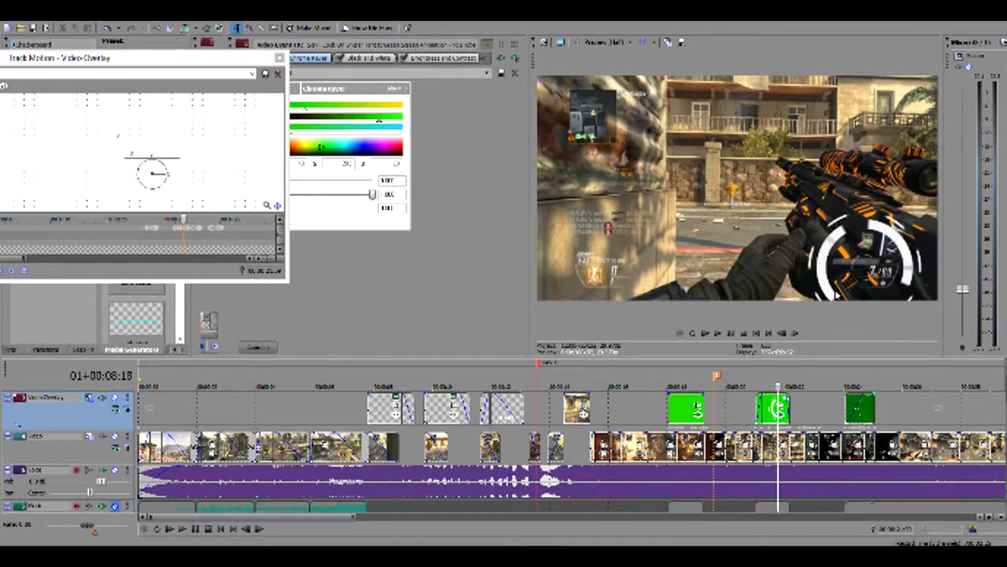
{"action": "key", "text": "Right"}
{"action": "key", "text": "Right"}
{"action": "key", "text": "Right"}
{"action": "key", "text": "Right"}
{"action": "key", "text": "Right"}
{"action": "key", "text": "Right"}
{"action": "key", "text": "Right"}
{"action": "key", "text": "Right"}
{"action": "key", "text": "Right"}
{"action": "key", "text": "Right"}
{"action": "key", "text": "Right"}
{"action": "key", "text": "Right"}
{"action": "key", "text": "Right"}
{"action": "key", "text": "Right"}
{"action": "key", "text": "Right"}
{"action": "key", "text": "Right"}
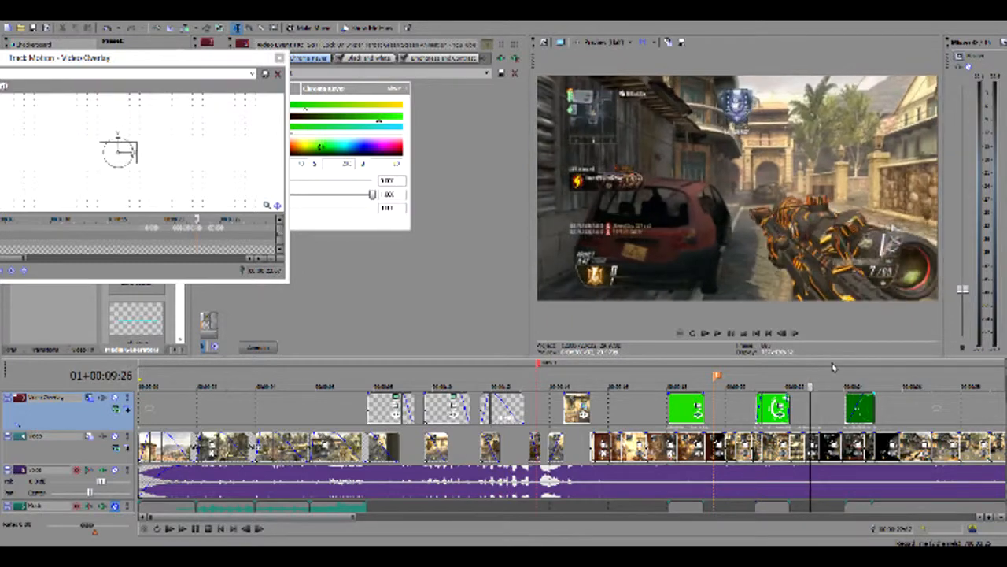
Play from just before the second green overlay through the third one and go over the third overlay again
{"action": "left_click", "coordinate": [798, 413]}
{"action": "left_click", "coordinate": [746, 414]}
{"action": "key", "text": "space"}
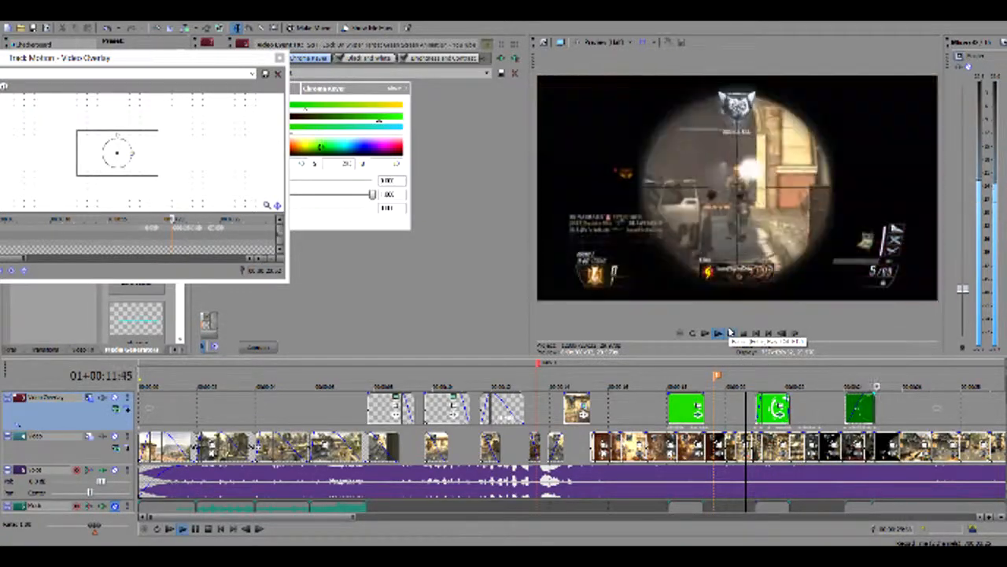
{"action": "left_click_drag", "start_coordinate": [880, 387], "coordinate": [848, 387]}
{"action": "key", "text": "space"}
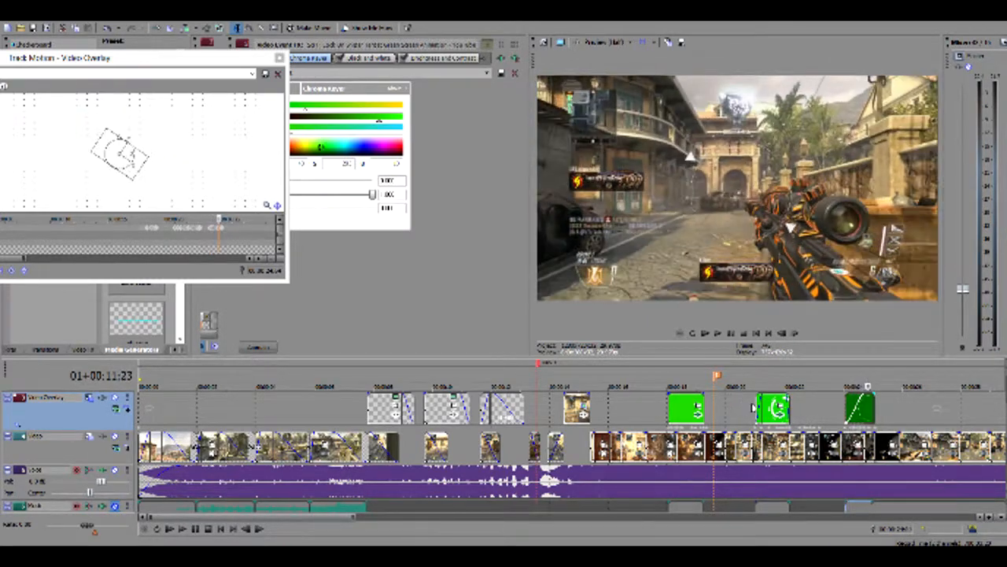
Play the rest of the edit from just before the second green overlay and place the playhead on the "Thanks For Watching" title
{"action": "left_click", "coordinate": [752, 402]}
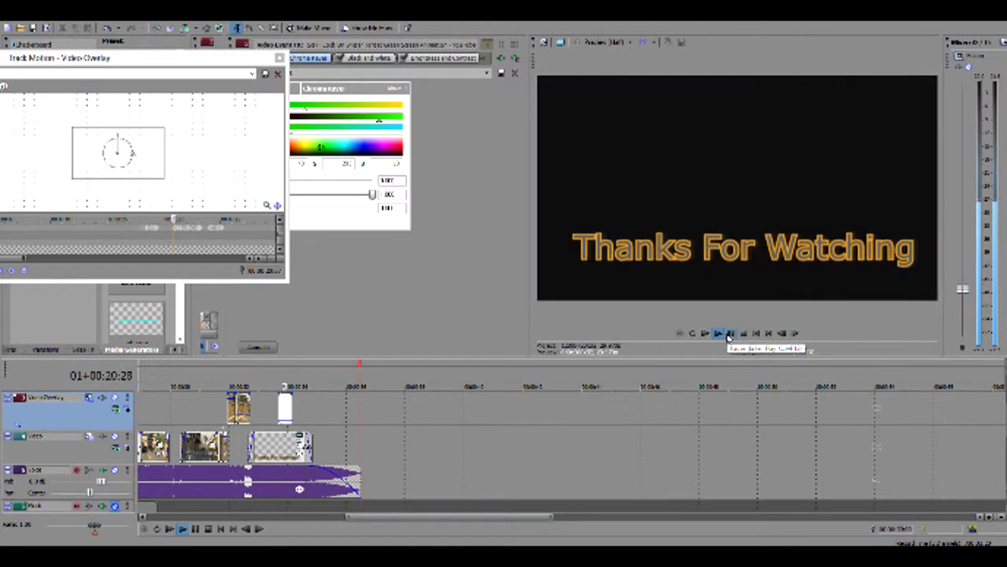
{"action": "left_click", "coordinate": [729, 337]}
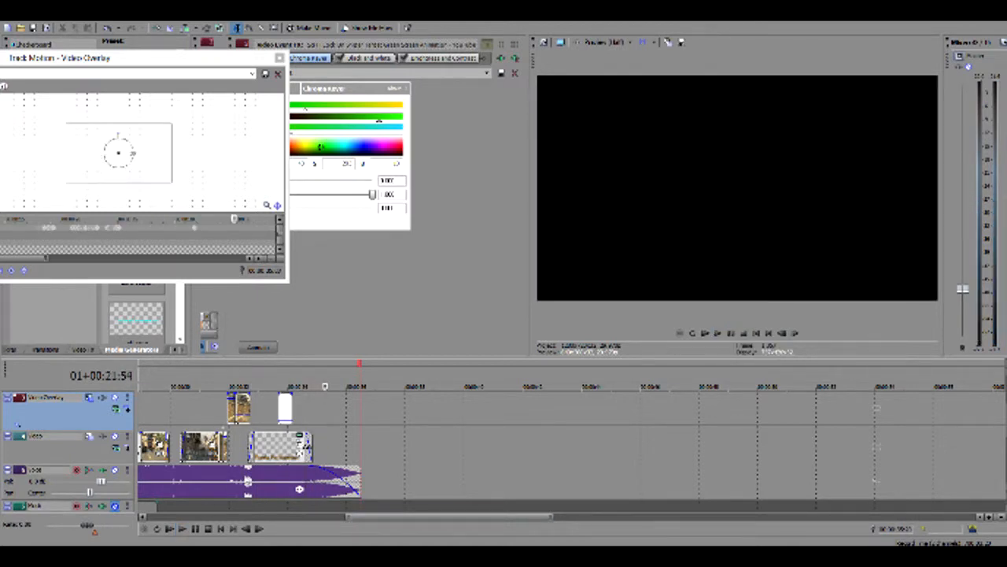
{"action": "left_click", "coordinate": [275, 456]}
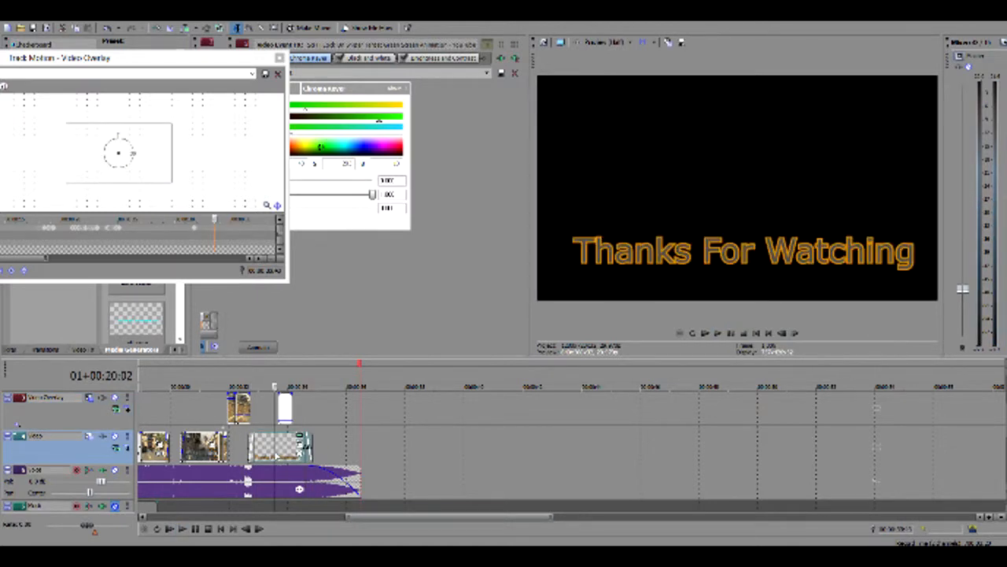
Move the playhead back from the ending into the preceding gameplay clips and close the Track Motion window
{"action": "left_click", "coordinate": [199, 425]}
{"action": "key", "text": "Left"}
{"action": "key", "text": "Left"}
{"action": "key", "text": "Left"}
{"action": "key", "text": "Left"}
{"action": "key", "text": "Left"}
{"action": "key", "text": "Left"}
{"action": "key", "text": "Left"}
{"action": "key", "text": "Left"}
{"action": "key", "text": "Left"}
{"action": "key", "text": "Left"}
{"action": "key", "text": "Left"}
{"action": "key", "text": "Left"}
{"action": "key", "text": "Left"}
{"action": "key", "text": "Left"}
{"action": "key", "text": "Left"}
{"action": "key", "text": "Left"}
{"action": "key", "text": "Left"}
{"action": "key", "text": "Left"}
{"action": "key", "text": "Left"}
{"action": "key", "text": "Left"}
{"action": "key", "text": "Left"}
{"action": "key", "text": "Left"}
{"action": "key", "text": "Left"}
{"action": "key", "text": "Left"}
{"action": "key", "text": "Left"}
{"action": "key", "text": "Left"}
{"action": "key", "text": "Left"}
{"action": "key", "text": "Left"}
{"action": "key", "text": "Left"}
{"action": "key", "text": "Left"}
{"action": "key", "text": "Left"}
{"action": "key", "text": "Left"}
{"action": "key", "text": "Left"}
{"action": "key", "text": "Left"}
{"action": "key", "text": "Left"}
{"action": "key", "text": "Left"}
{"action": "key", "text": "Left"}
{"action": "key", "text": "Left"}
{"action": "key", "text": "Left"}
{"action": "key", "text": "Left"}
{"action": "key", "text": "Left"}
{"action": "key", "text": "Left"}
{"action": "key", "text": "Left"}
{"action": "key", "text": "Left"}
{"action": "key", "text": "Left"}
{"action": "key", "text": "Left"}
{"action": "key", "text": "Left"}
{"action": "key", "text": "Left"}
{"action": "key", "text": "Left"}
{"action": "key", "text": "Left"}
{"action": "key", "text": "Left"}
{"action": "key", "text": "Left"}
{"action": "key", "text": "Left"}
{"action": "key", "text": "Left"}
{"action": "key", "text": "Left"}
{"action": "left_click", "coordinate": [280, 59]}
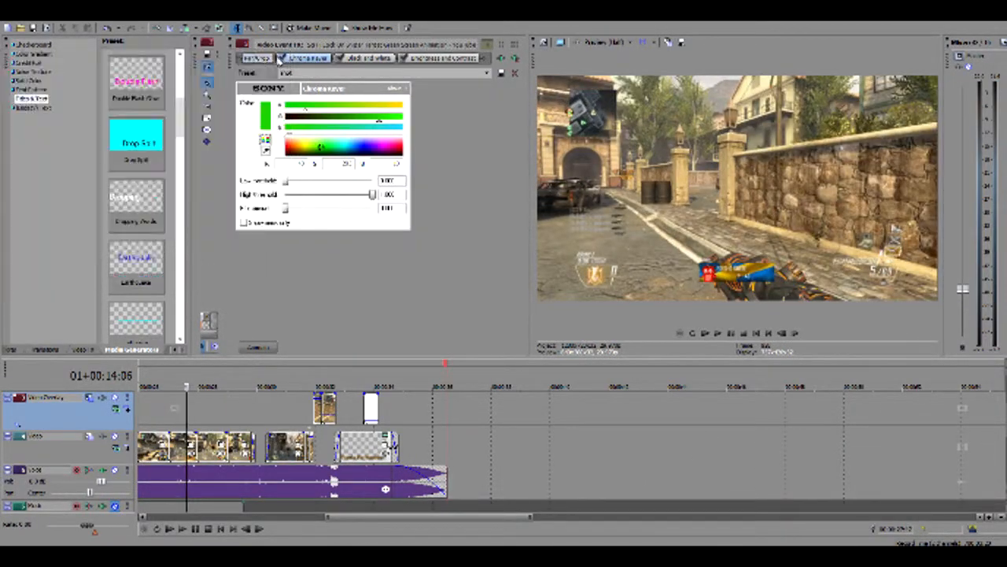
Close the current project without saving its changes and open another velocity project from the recent projects
{"action": "key", "text": "alt+F4"}
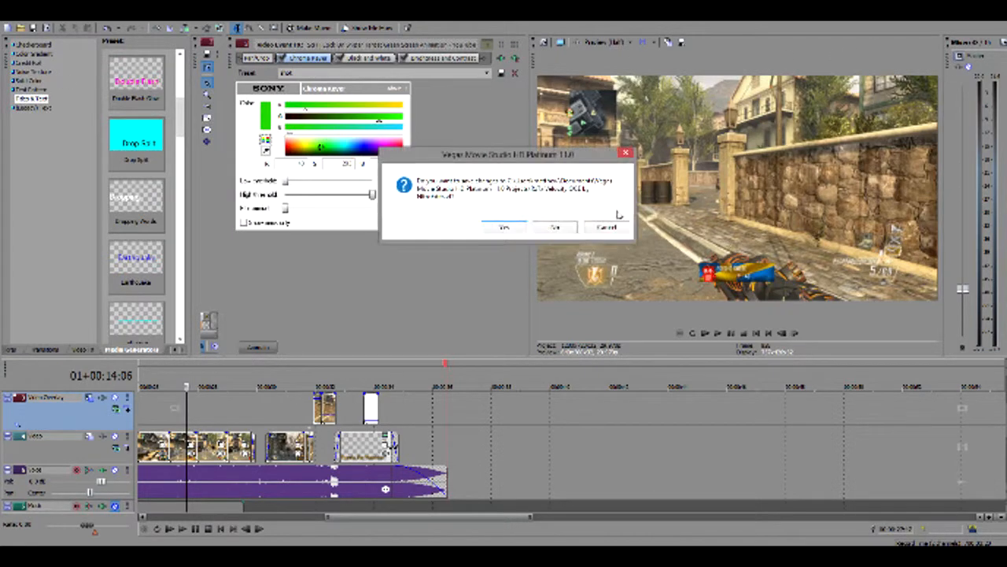
{"action": "left_click", "coordinate": [554, 227]}
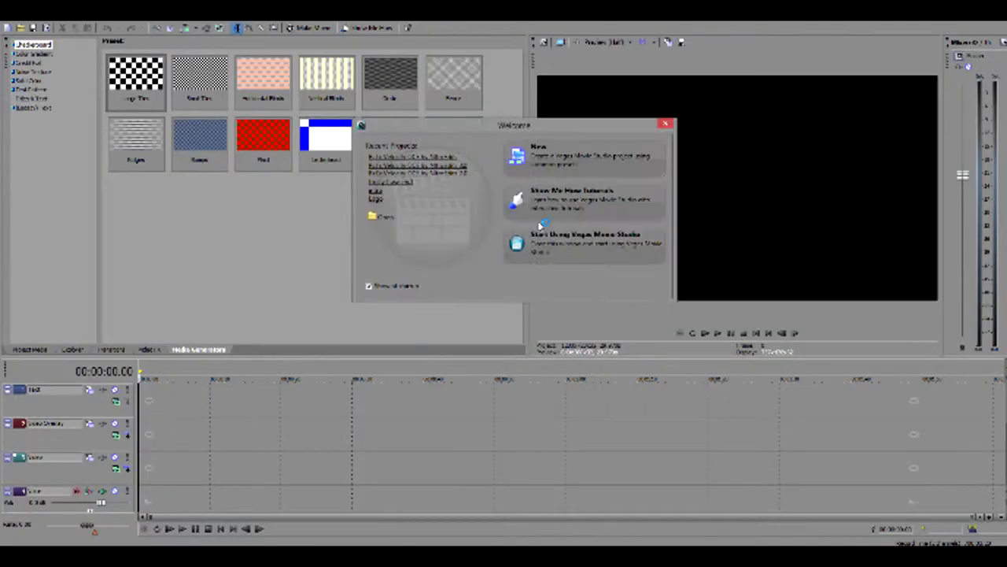
{"action": "left_click", "coordinate": [428, 181]}
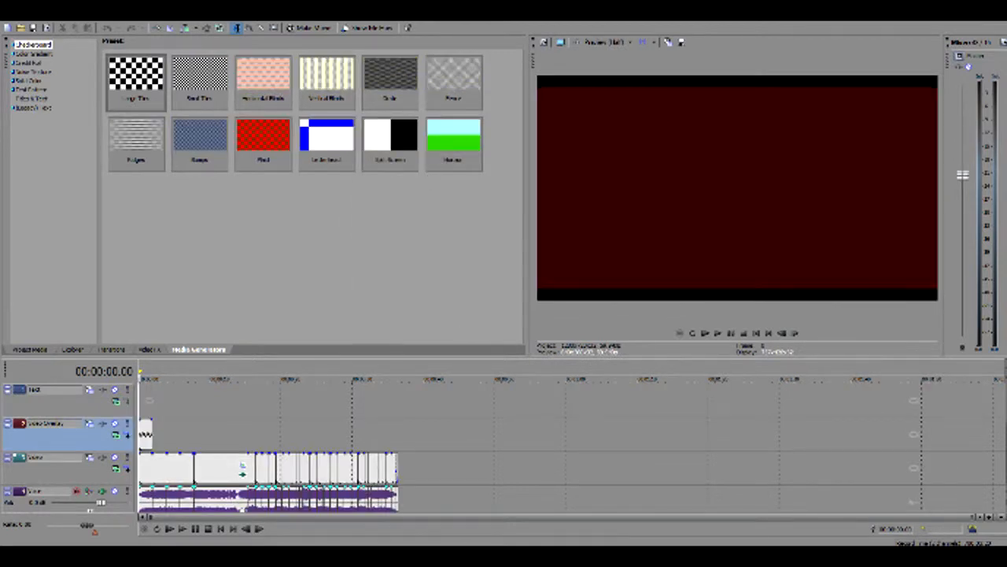
Play the opened project's beginning up to the "Rztx Velocity" title, raising the master volume slightly
{"action": "scroll", "coordinate": [151, 412], "scroll_direction": "up", "scroll_amount": 7}
{"action": "key", "text": "space"}
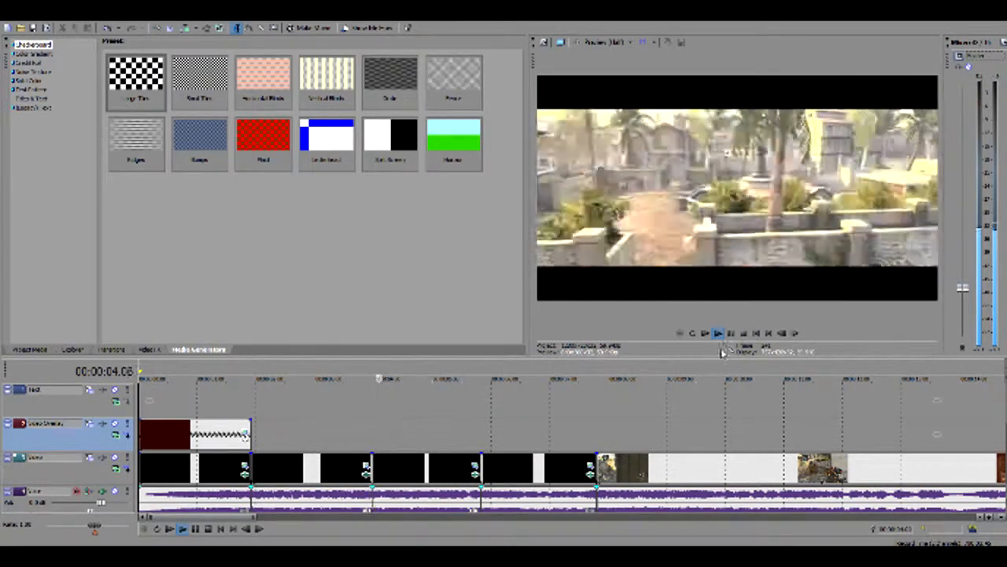
{"action": "left_click_drag", "start_coordinate": [962, 288], "coordinate": [964, 269]}
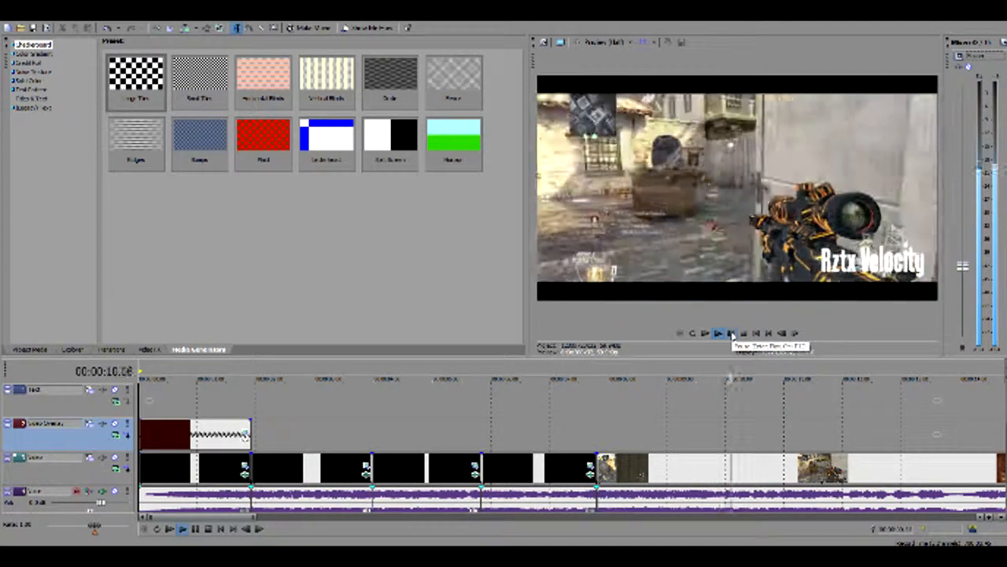
{"action": "left_click", "coordinate": [731, 334]}
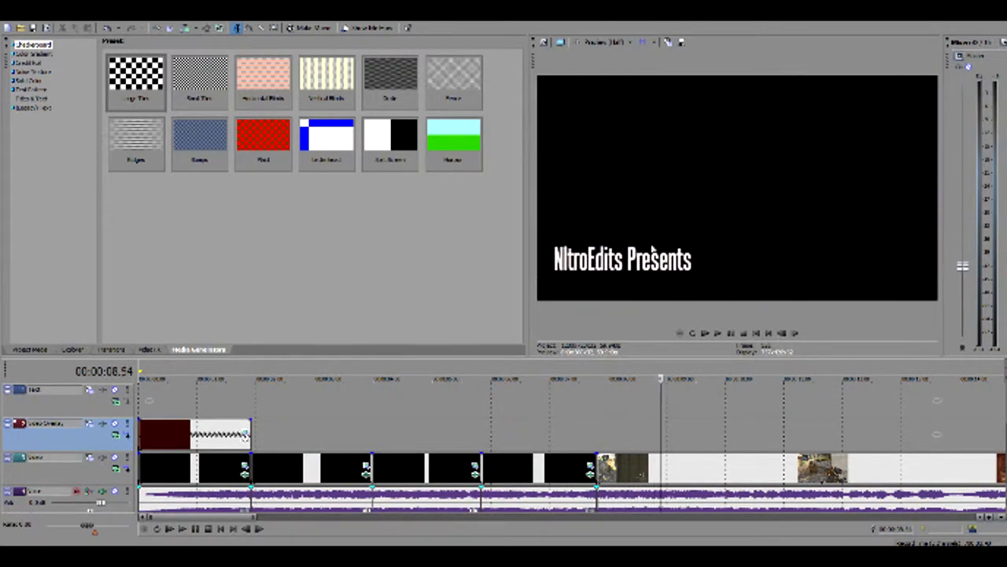
Step back and forth through the "NItroEdits Presents" title to examine its letter animation over the darkened gameplay
{"action": "key", "text": "Left"}
{"action": "key", "text": "Left"}
{"action": "key", "text": "Left"}
{"action": "key", "text": "Left"}
{"action": "key", "text": "Left"}
{"action": "key", "text": "Left"}
{"action": "key", "text": "Left"}
{"action": "key", "text": "Left"}
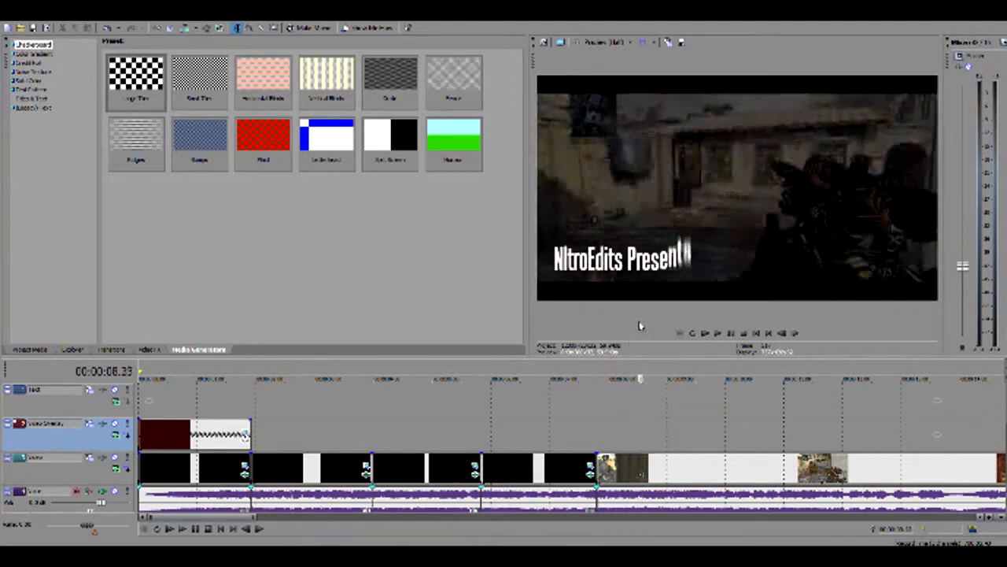
{"action": "key", "text": "Left"}
{"action": "key", "text": "Left"}
{"action": "key", "text": "Left"}
{"action": "key", "text": "Left"}
{"action": "key", "text": "Left"}
{"action": "key", "text": "Left"}
{"action": "key", "text": "Left"}
{"action": "key", "text": "Left"}
{"action": "key", "text": "Left"}
{"action": "key", "text": "Left"}
{"action": "key", "text": "Left"}
{"action": "key", "text": "Left"}
{"action": "key", "text": "Left"}
{"action": "key", "text": "Left"}
{"action": "key", "text": "Left"}
{"action": "key", "text": "Left"}
{"action": "key", "text": "Left"}
{"action": "key", "text": "Left"}
{"action": "key", "text": "Left"}
{"action": "key", "text": "Left"}
{"action": "key", "text": "Left"}
{"action": "key", "text": "Left"}
{"action": "key", "text": "Left"}
{"action": "key", "text": "Left"}
{"action": "key", "text": "Left"}
{"action": "key", "text": "Left"}
{"action": "key", "text": "Left"}
{"action": "key", "text": "Left"}
{"action": "key", "text": "Right"}
{"action": "key", "text": "Right"}
{"action": "key", "text": "Right"}
{"action": "key", "text": "Right"}
{"action": "key", "text": "Right"}
{"action": "key", "text": "Right"}
{"action": "key", "text": "Right"}
{"action": "key", "text": "Right"}
{"action": "key", "text": "Right"}
{"action": "key", "text": "Right"}
{"action": "key", "text": "Right"}
{"action": "key", "text": "Right"}
{"action": "key", "text": "Right"}
{"action": "key", "text": "Right"}
{"action": "key", "text": "Right"}
{"action": "key", "text": "Right"}
{"action": "key", "text": "Right"}
{"action": "key", "text": "Right"}
{"action": "key", "text": "Right"}
{"action": "key", "text": "Right"}
{"action": "key", "text": "Right"}
{"action": "key", "text": "Right"}
{"action": "key", "text": "Right"}
{"action": "key", "text": "Right"}
{"action": "key", "text": "Right"}
{"action": "key", "text": "Right"}
{"action": "key", "text": "Right"}
{"action": "key", "text": "Right"}
{"action": "key", "text": "Right"}
{"action": "key", "text": "Right"}
{"action": "key", "text": "Right"}
{"action": "key", "text": "Right"}
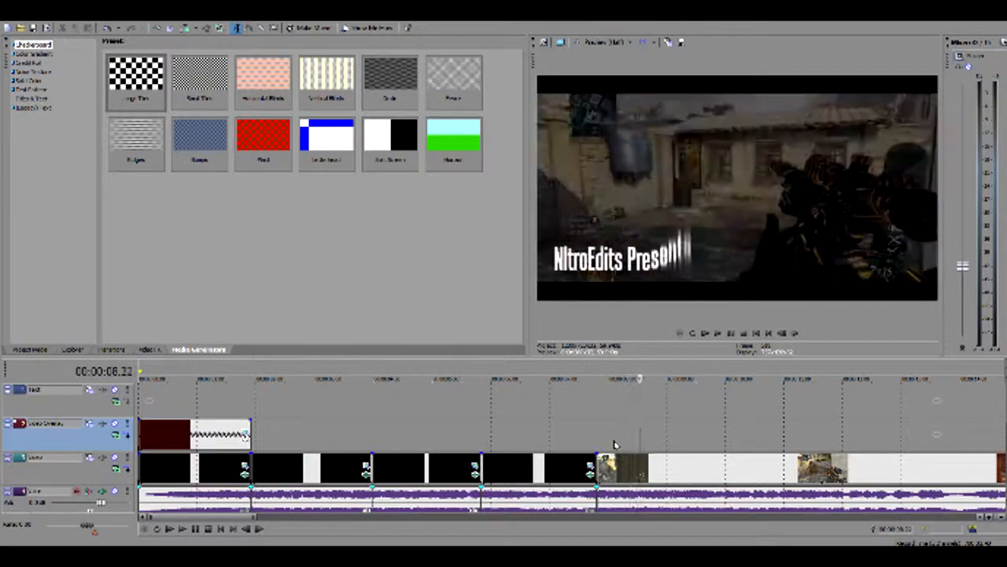
Play on from the "NItroEdits Presents" title to the next title and replay the opening cinematic clips
{"action": "left_click", "coordinate": [718, 334]}
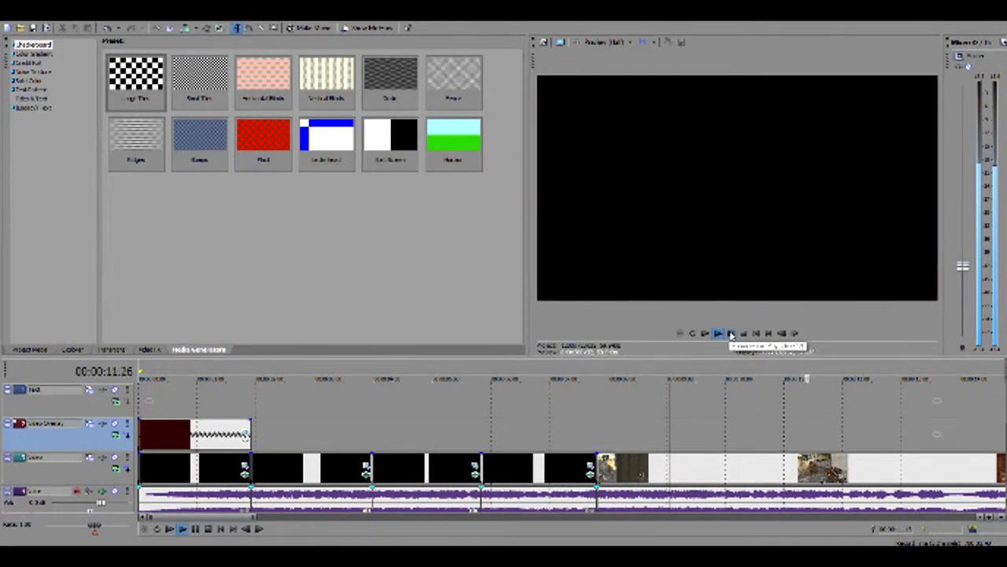
{"action": "left_click", "coordinate": [731, 334]}
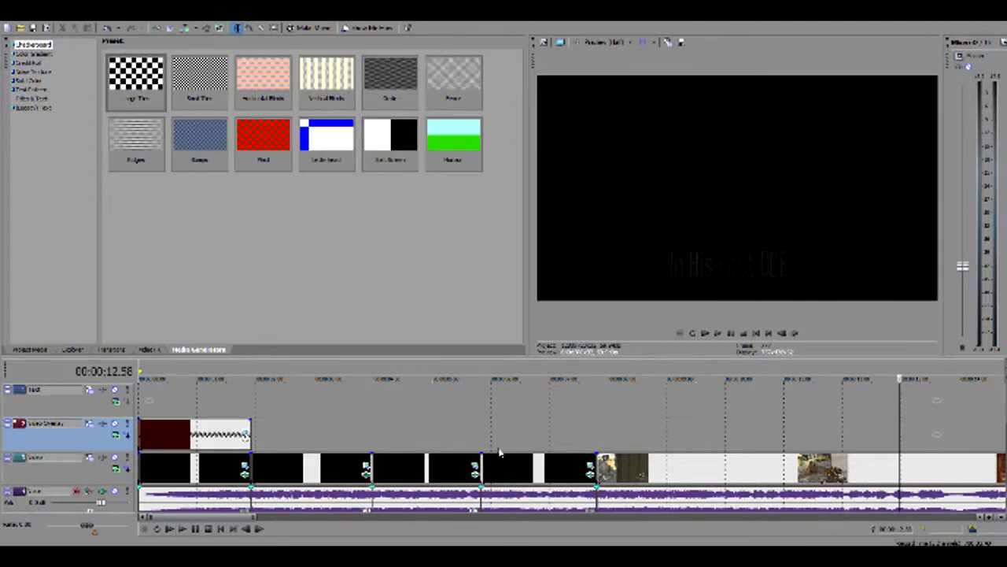
{"action": "left_click", "coordinate": [161, 409]}
{"action": "key", "text": "space"}
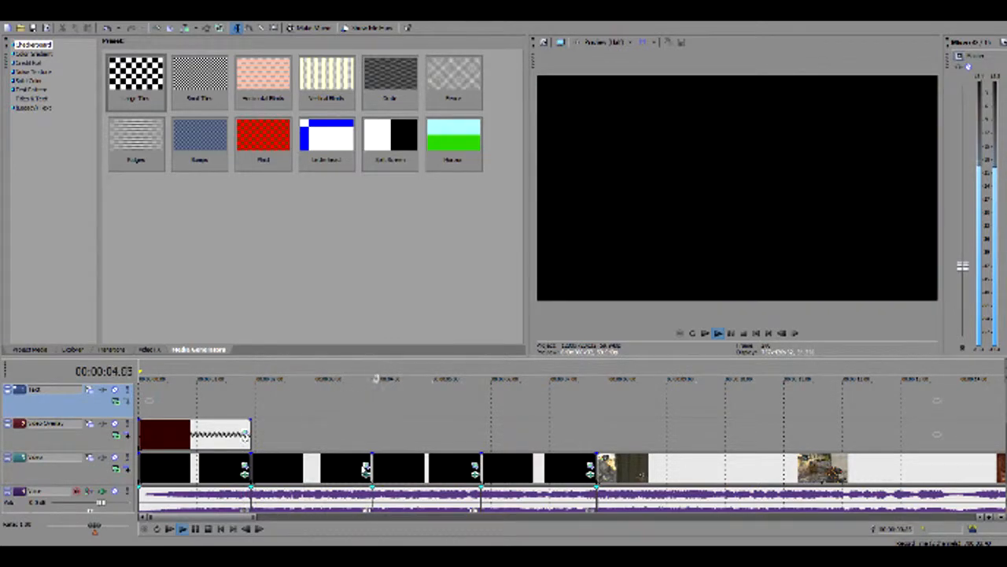
{"action": "left_click", "coordinate": [733, 334]}
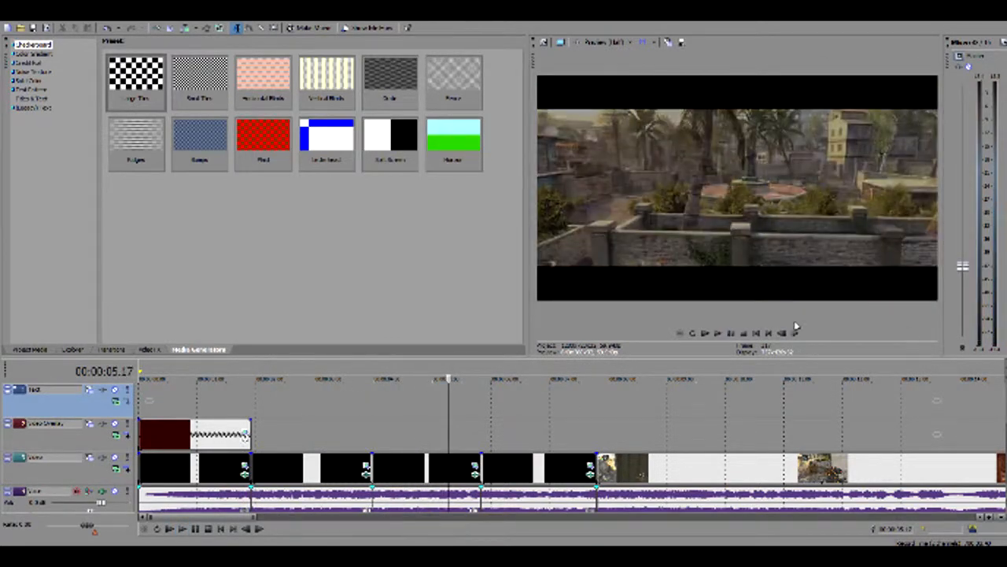
{"action": "left_click", "coordinate": [358, 433]}
{"action": "key", "text": "space"}
{"action": "key", "text": "space"}
Open Event Pan/Crop for the third cinematic clip and go to its first keyframe
{"action": "left_click", "coordinate": [472, 476]}
{"action": "left_click", "coordinate": [448, 450]}
{"action": "left_click", "coordinate": [403, 441]}
{"action": "left_click", "coordinate": [476, 470]}
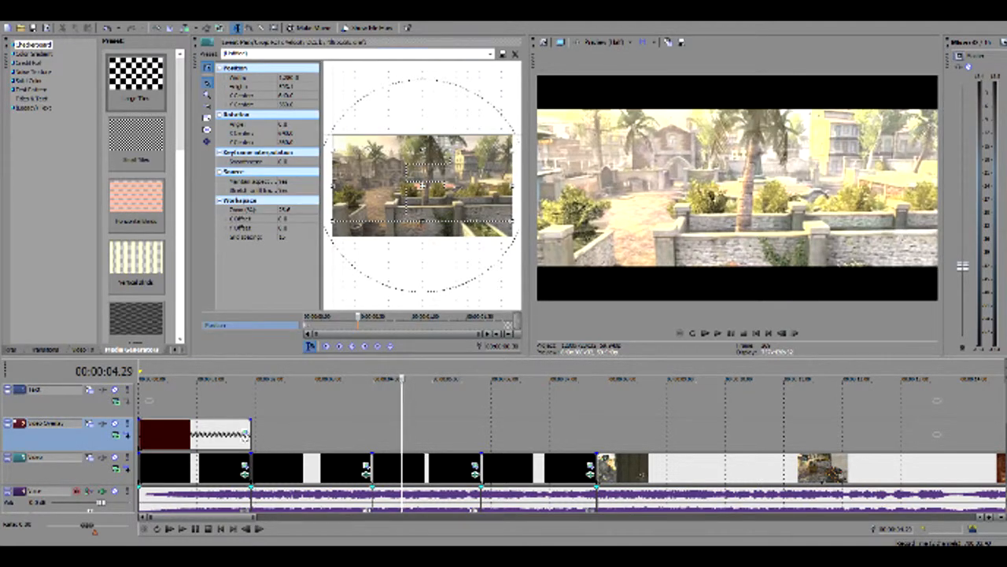
{"action": "left_click", "coordinate": [306, 324]}
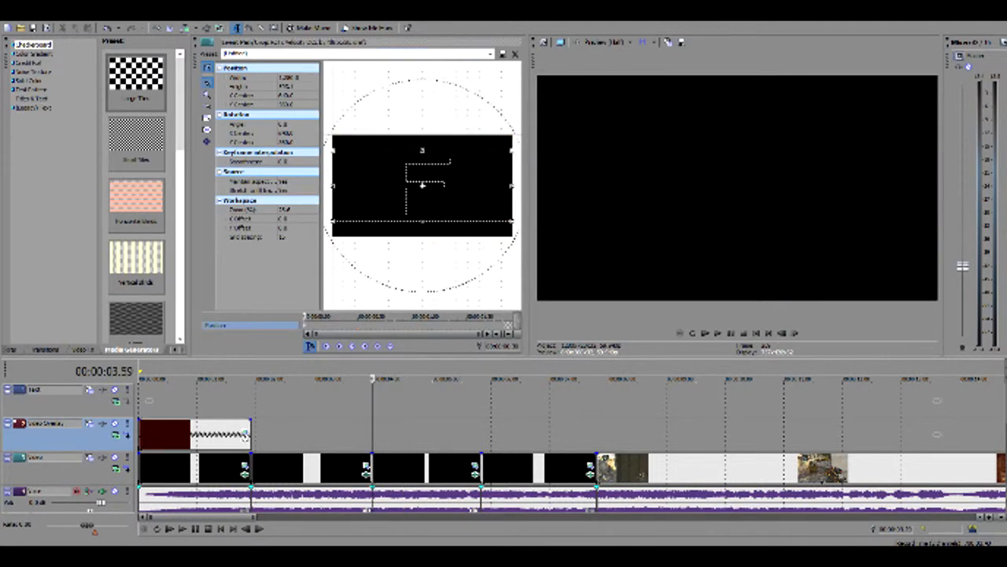
Try the alternative saved widescreen crop preset on the third cinematic clip and reapply the tighter one
{"action": "left_click", "coordinate": [490, 54]}
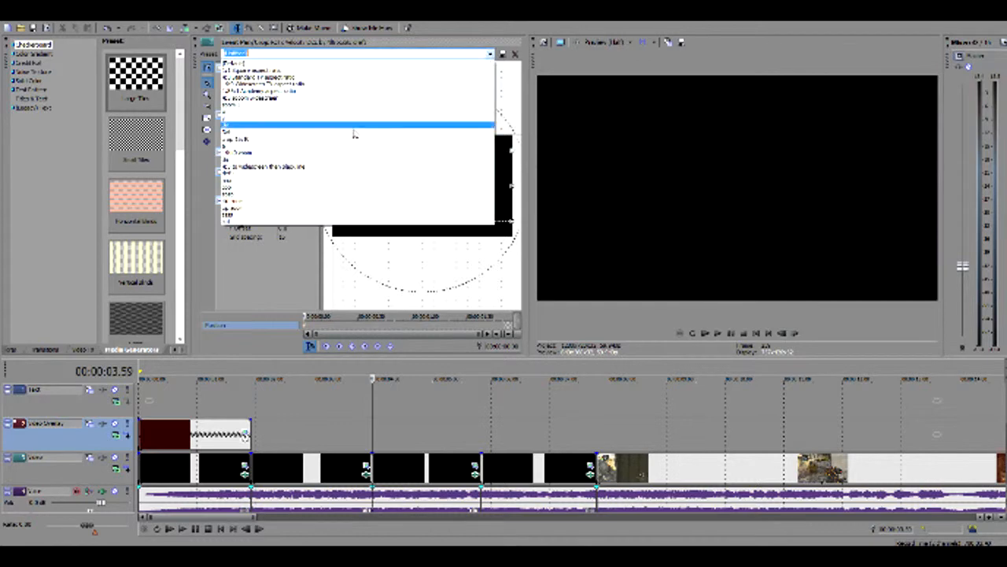
{"action": "left_click", "coordinate": [247, 203]}
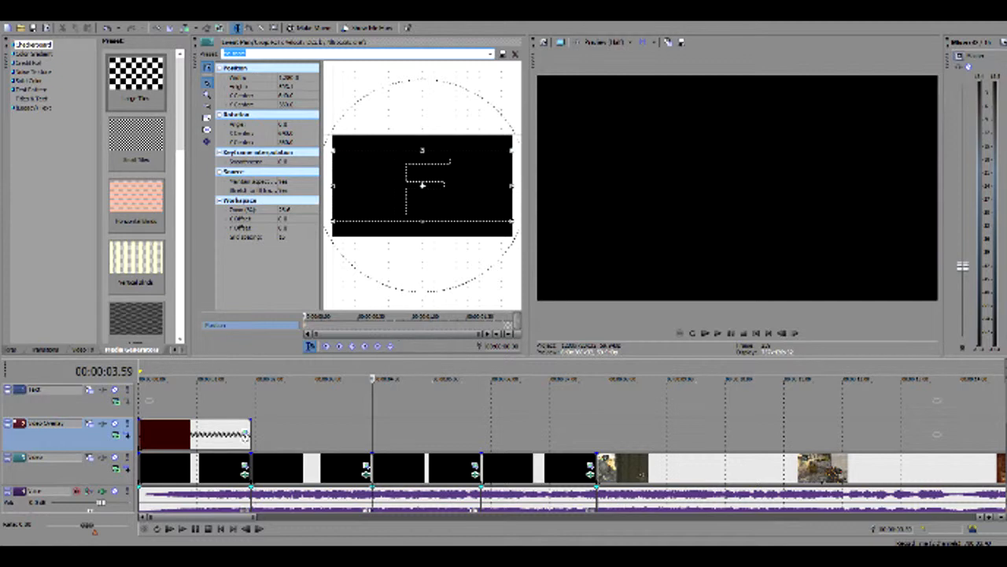
{"action": "left_click", "coordinate": [491, 54]}
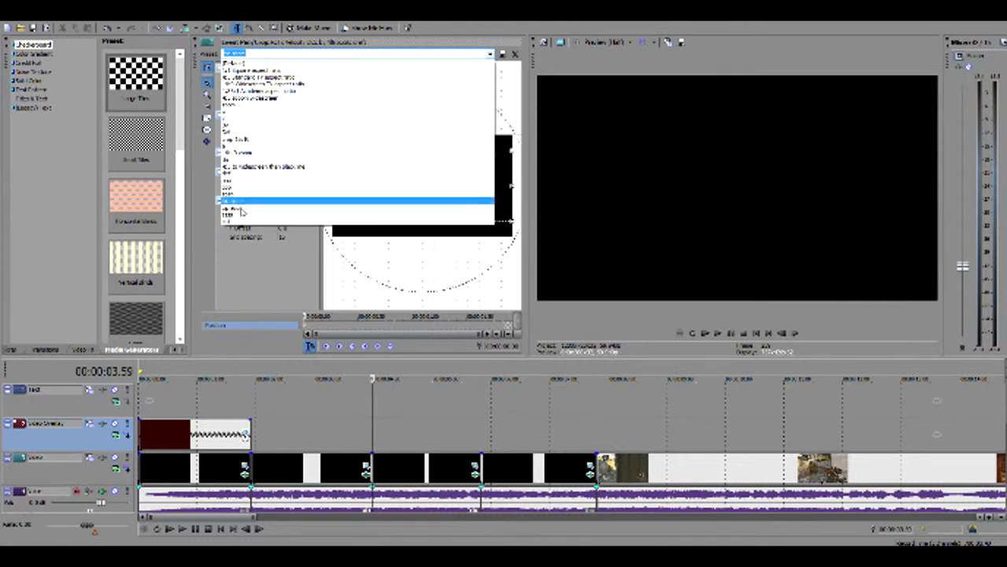
{"action": "left_click", "coordinate": [230, 209]}
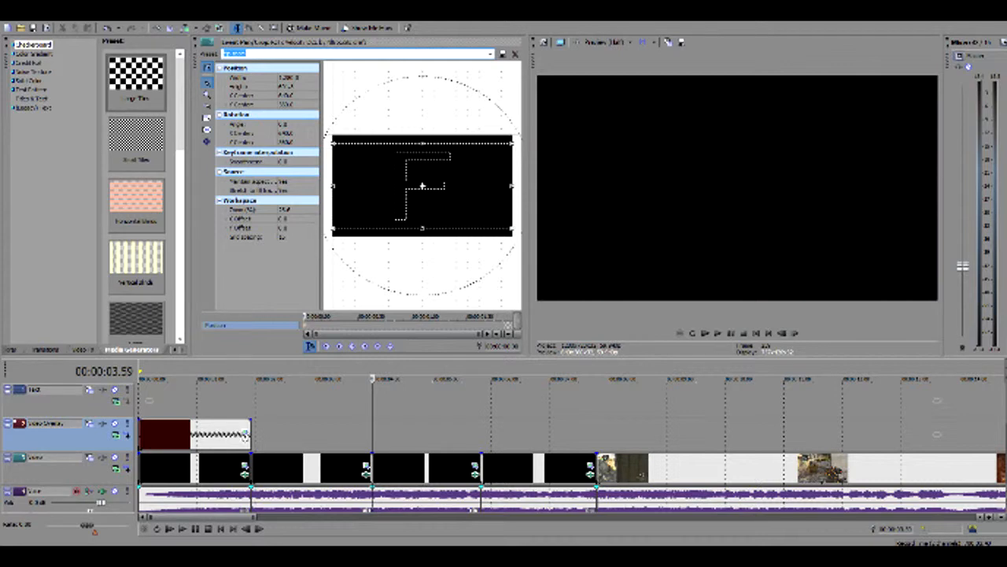
{"action": "left_click", "coordinate": [492, 54]}
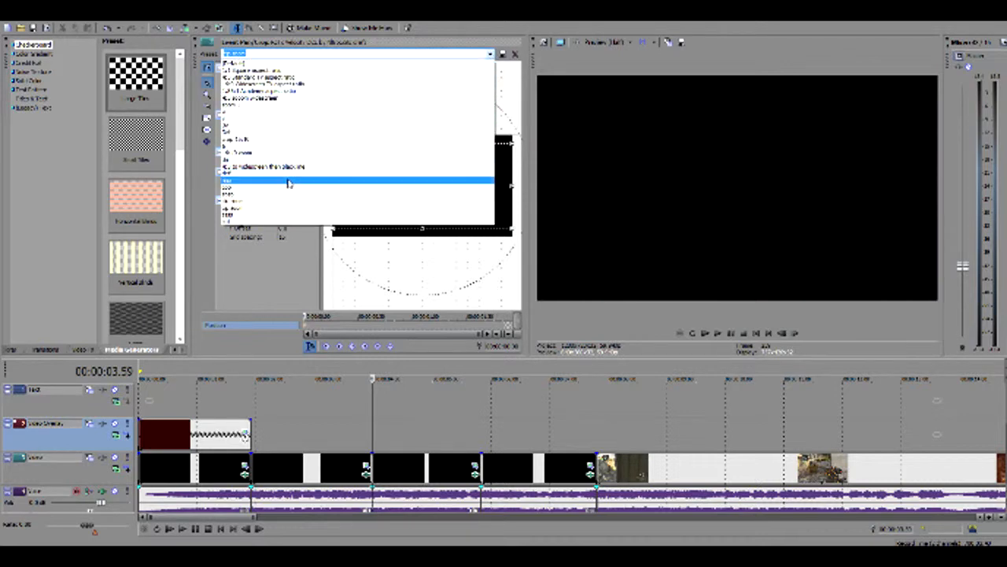
{"action": "left_click", "coordinate": [289, 203]}
Play up to the "NItroEdits Presents" title and compare the letterbox framing of the last cinematic clip and first gameplay clip
{"action": "key", "text": "space"}
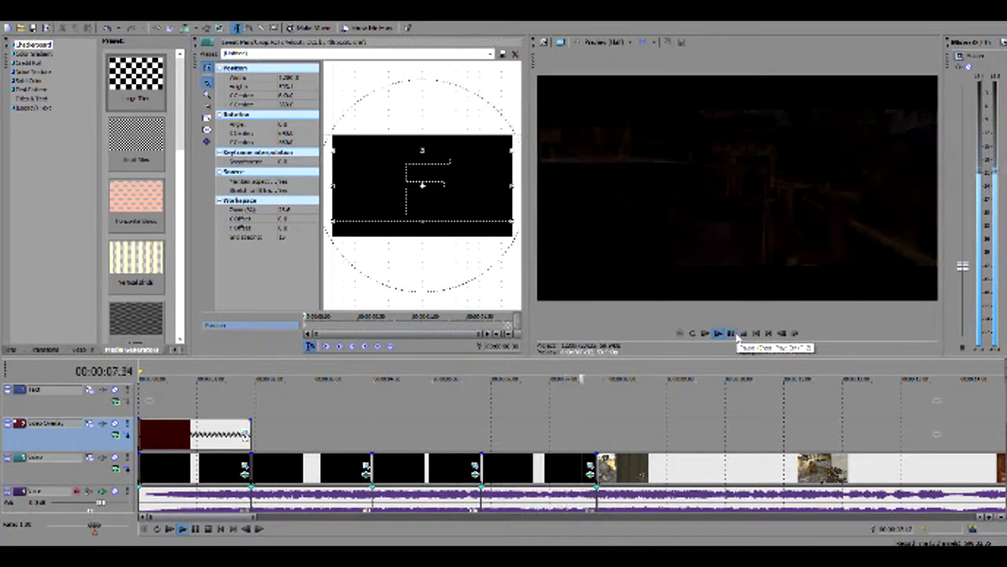
{"action": "left_click", "coordinate": [732, 333]}
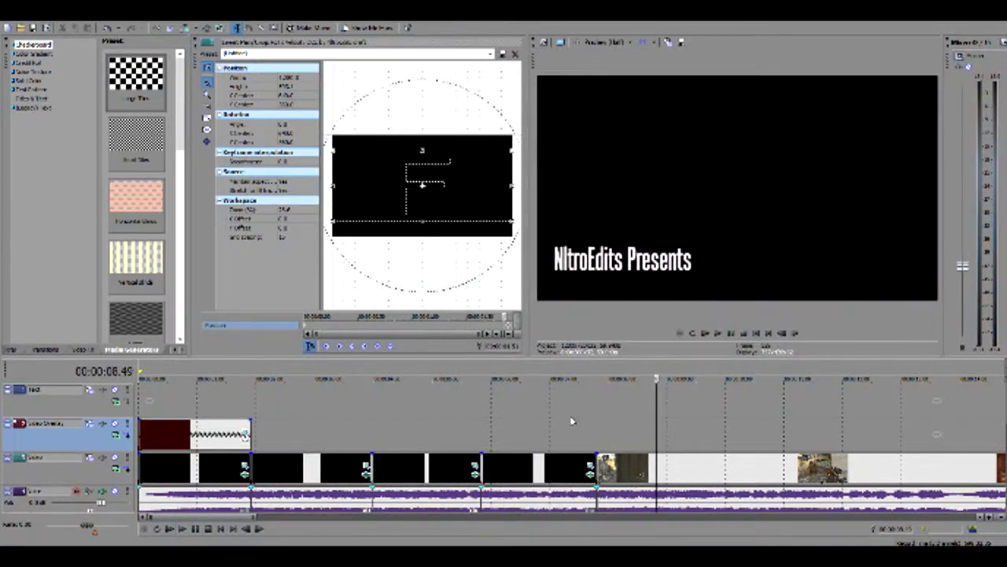
{"action": "left_click", "coordinate": [576, 421]}
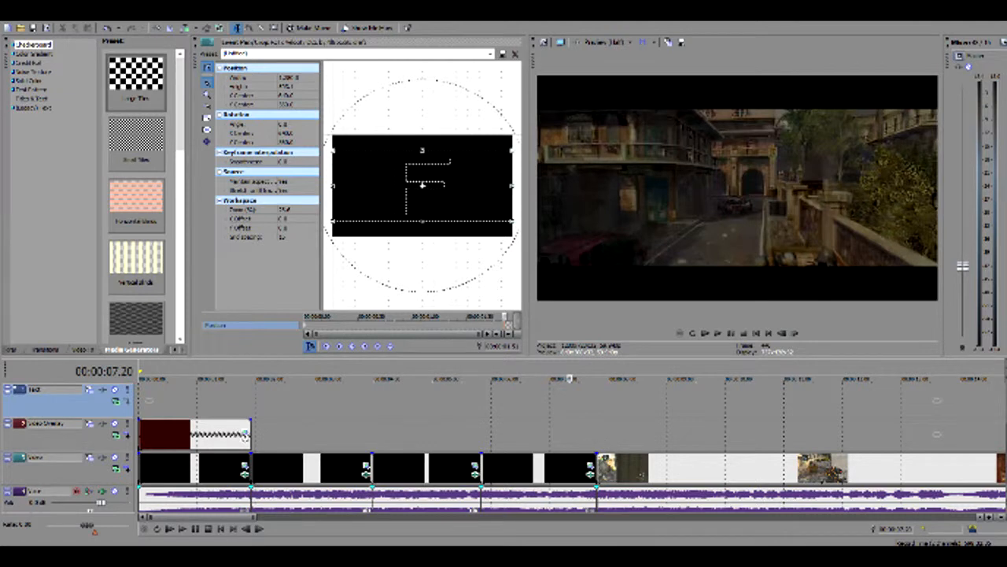
{"action": "left_click", "coordinate": [618, 441]}
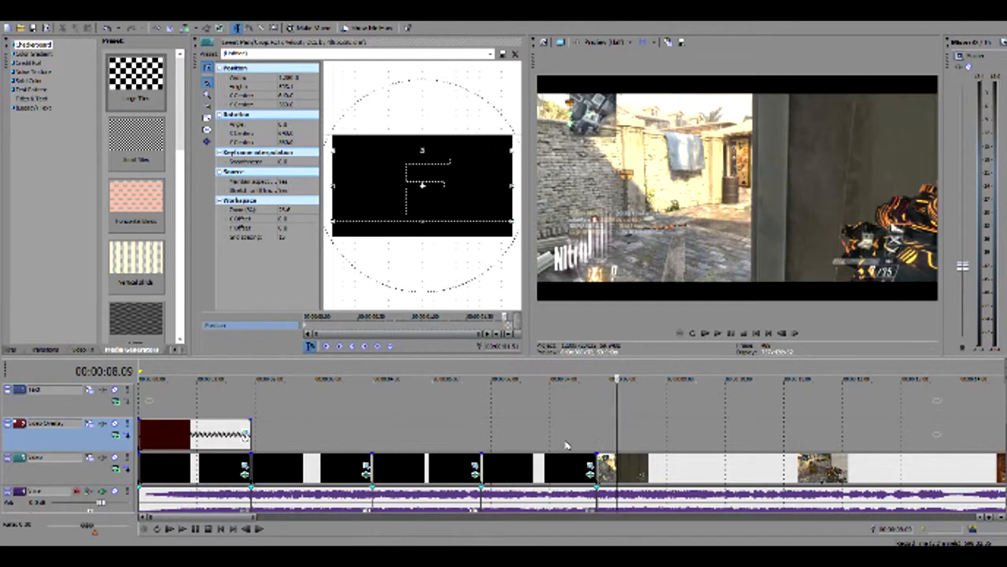
{"action": "left_click", "coordinate": [566, 446]}
Play the opening Nitro Edits logo into the first cinematic clips and compare their black bars at several points
{"action": "left_click", "coordinate": [178, 419]}
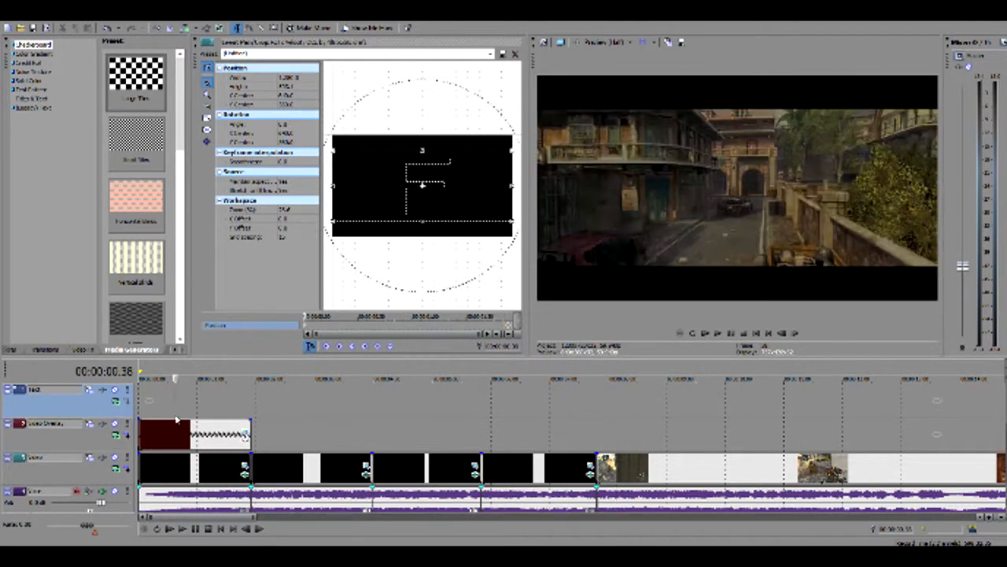
{"action": "key", "text": "space"}
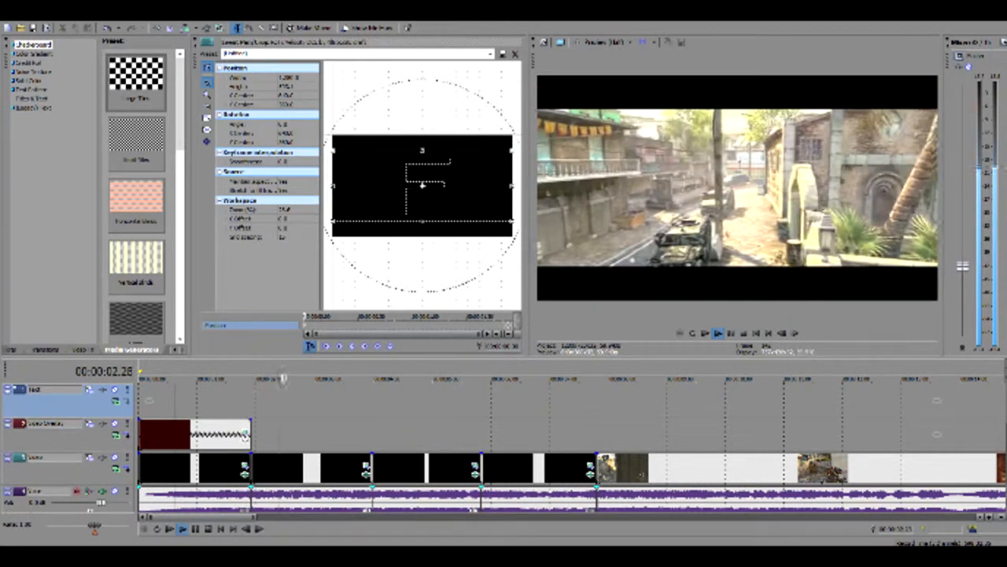
{"action": "key", "text": "space"}
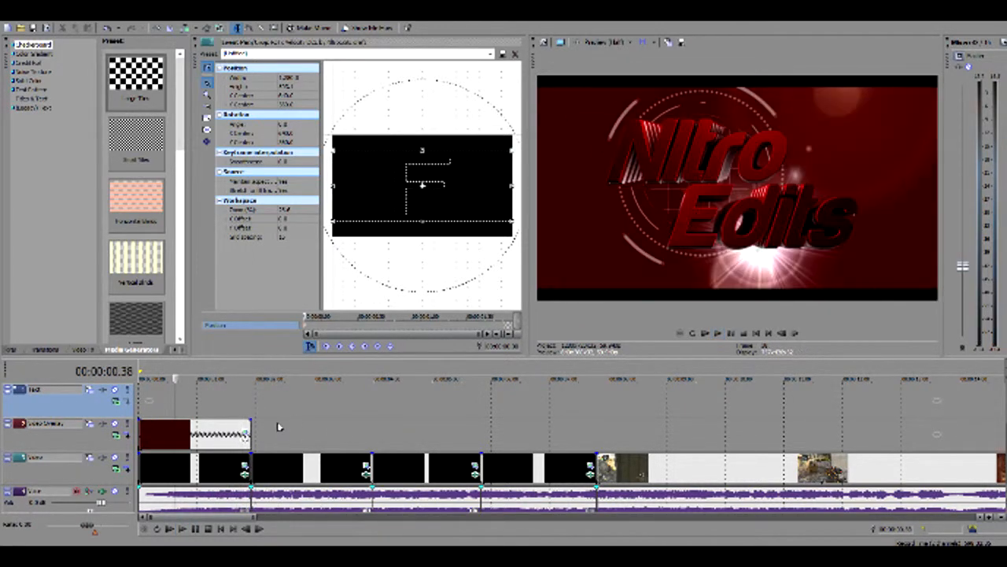
{"action": "left_click", "coordinate": [144, 419]}
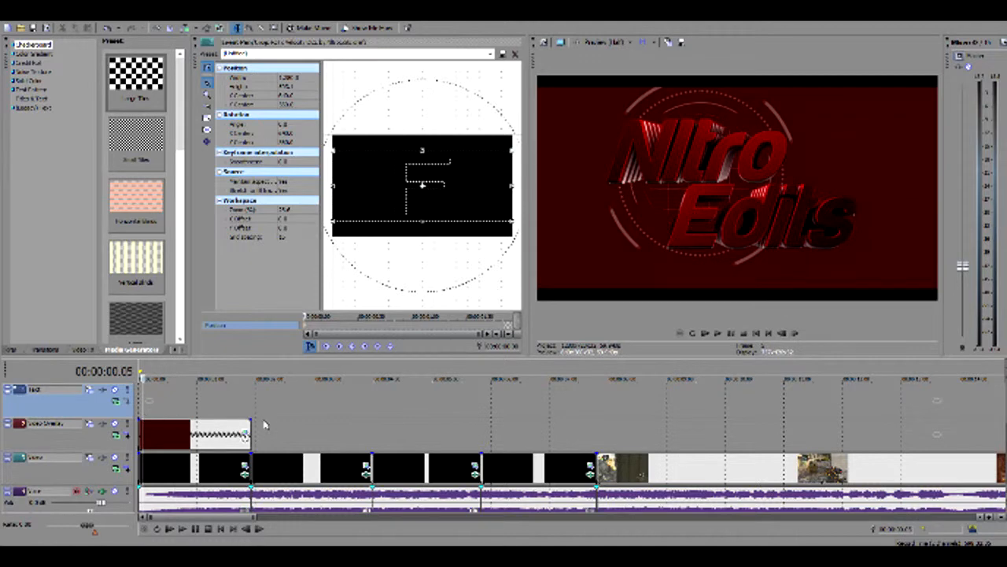
{"action": "left_click", "coordinate": [242, 408]}
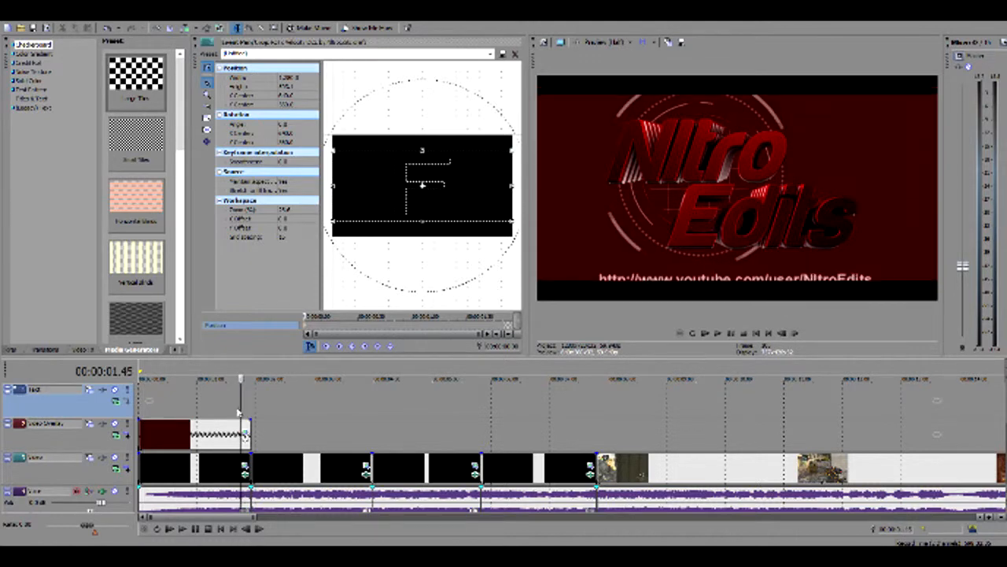
{"action": "left_click", "coordinate": [291, 445]}
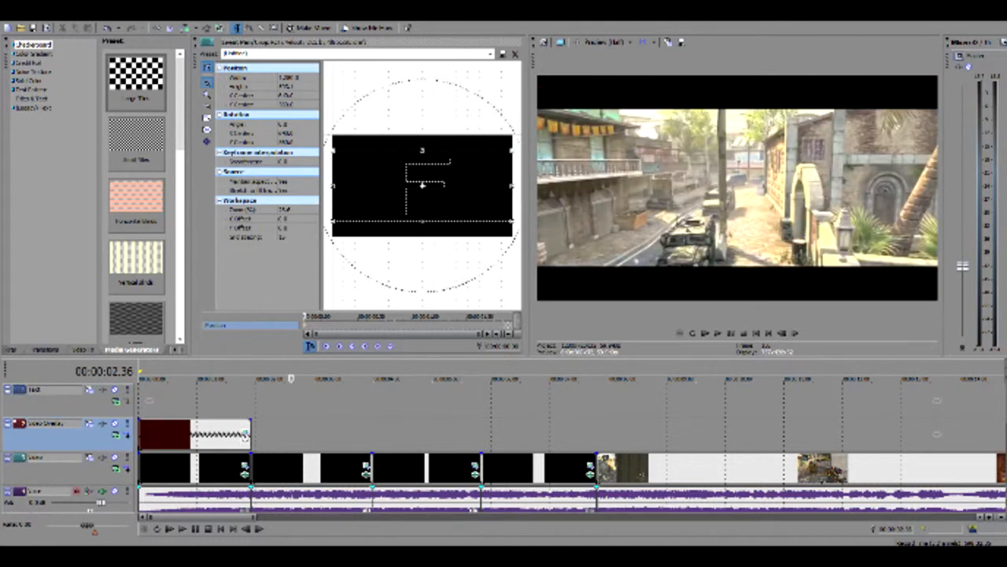
Step back and forth through the end of the Nitro Edits logo to examine its YouTube link and closing bars, playing into the next clip
{"action": "left_click", "coordinate": [167, 413]}
{"action": "left_click", "coordinate": [205, 412]}
{"action": "key", "text": "Right"}
{"action": "key", "text": "Right"}
{"action": "key", "text": "Right"}
{"action": "key", "text": "Right"}
{"action": "key", "text": "Right"}
{"action": "key", "text": "Right"}
{"action": "key", "text": "Right"}
{"action": "key", "text": "Right"}
{"action": "key", "text": "Right"}
{"action": "key", "text": "Right"}
{"action": "key", "text": "Right"}
{"action": "key", "text": "Right"}
{"action": "key", "text": "Right"}
{"action": "key", "text": "Right"}
{"action": "key", "text": "Right"}
{"action": "key", "text": "Right"}
{"action": "key", "text": "Right"}
{"action": "key", "text": "Right"}
{"action": "key", "text": "Right"}
{"action": "key", "text": "Right"}
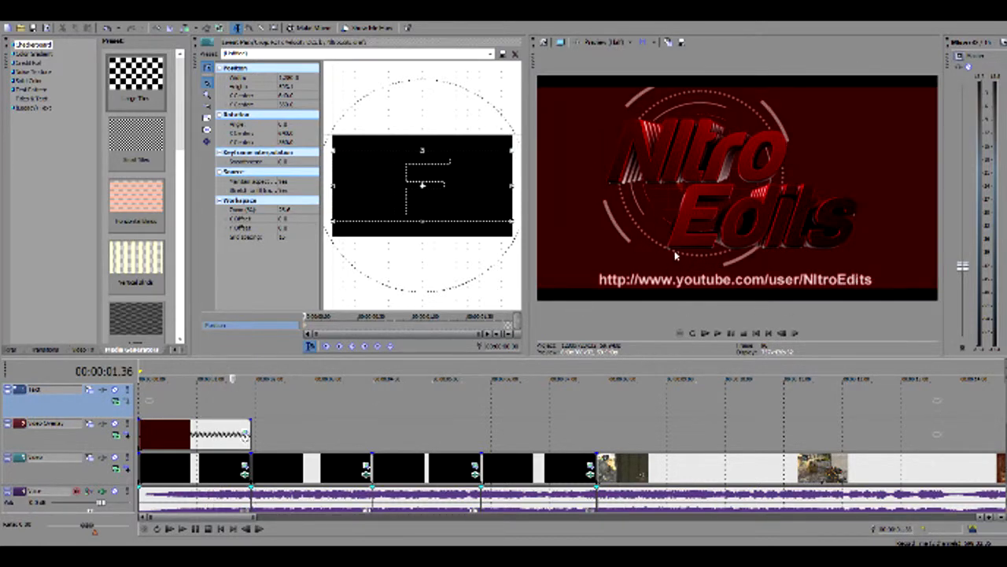
{"action": "left_click", "coordinate": [266, 441]}
{"action": "left_click", "coordinate": [202, 395]}
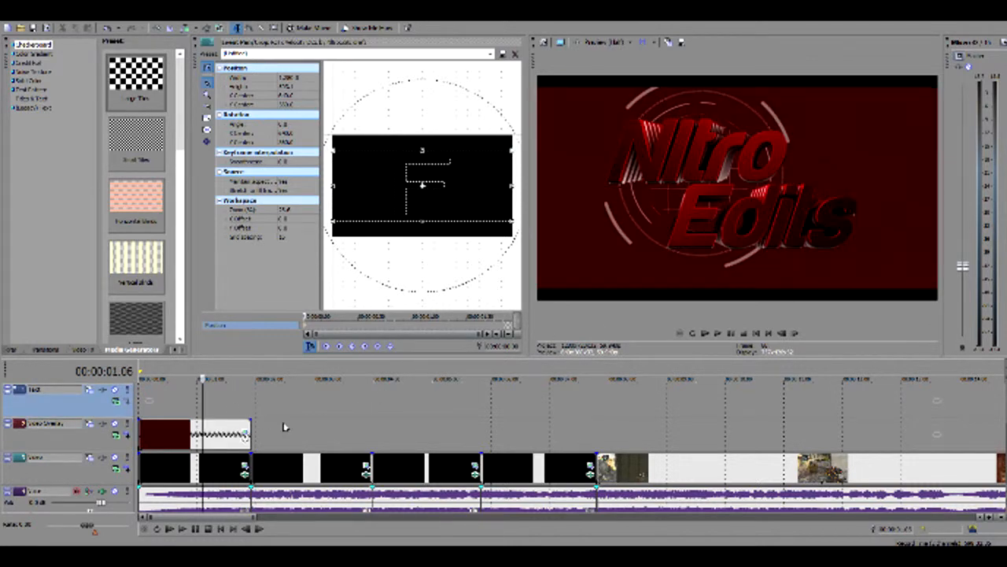
{"action": "key", "text": "Right"}
{"action": "key", "text": "Right"}
{"action": "key", "text": "Right"}
{"action": "key", "text": "Right"}
{"action": "key", "text": "Right"}
{"action": "key", "text": "Right"}
{"action": "key", "text": "Right"}
{"action": "key", "text": "Right"}
{"action": "key", "text": "Right"}
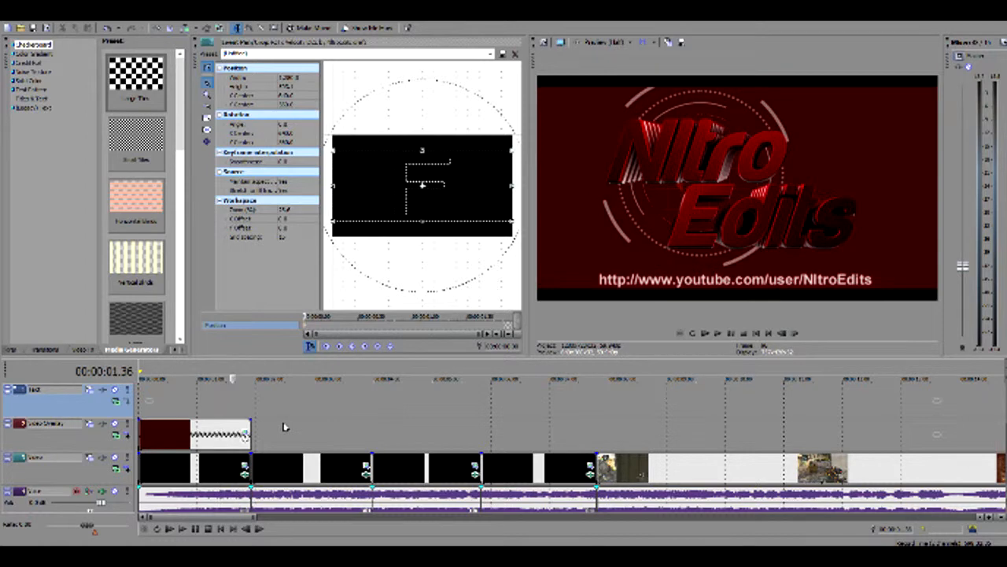
{"action": "key", "text": "Right"}
{"action": "key", "text": "Right"}
{"action": "key", "text": "Right"}
{"action": "key", "text": "Right"}
{"action": "key", "text": "Right"}
{"action": "key", "text": "Right"}
{"action": "key", "text": "Right"}
{"action": "key", "text": "Right"}
{"action": "key", "text": "Right"}
{"action": "key", "text": "Right"}
{"action": "key", "text": "Left"}
{"action": "key", "text": "Left"}
{"action": "key", "text": "Left"}
{"action": "key", "text": "Left"}
{"action": "key", "text": "Left"}
{"action": "key", "text": "Left"}
{"action": "key", "text": "Left"}
{"action": "key", "text": "Left"}
{"action": "key", "text": "Left"}
{"action": "key", "text": "Left"}
{"action": "key", "text": "Left"}
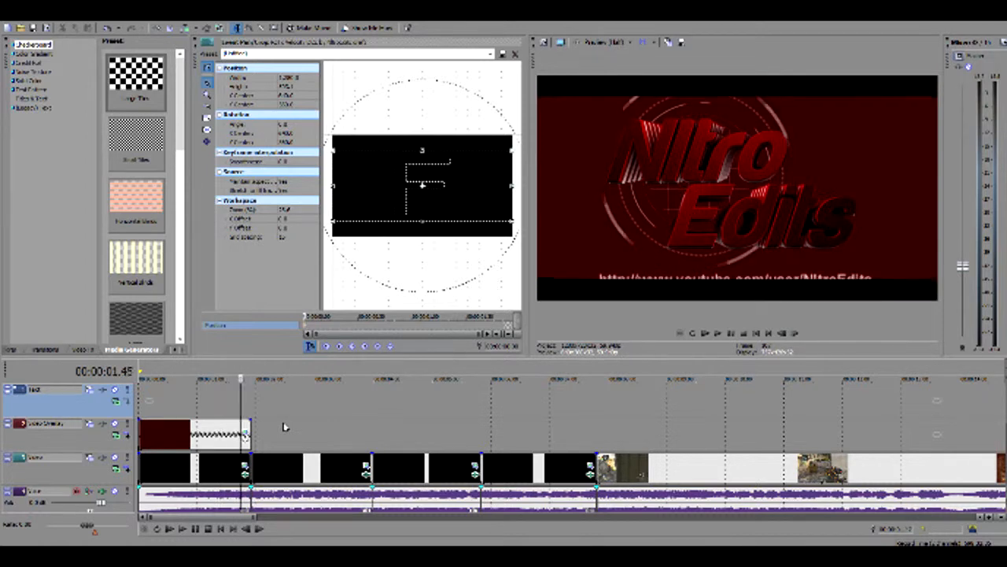
{"action": "key", "text": "Left"}
{"action": "key", "text": "Left"}
{"action": "key", "text": "Left"}
{"action": "key", "text": "Left"}
{"action": "key", "text": "Left"}
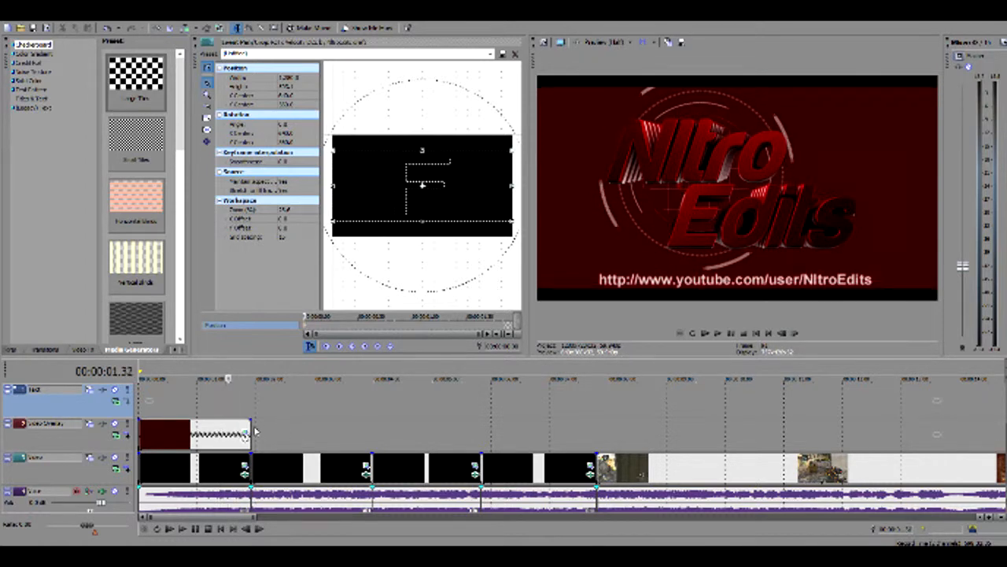
{"action": "key", "text": "Right"}
{"action": "key", "text": "Right"}
{"action": "key", "text": "Right"}
{"action": "key", "text": "Right"}
{"action": "key", "text": "Right"}
{"action": "key", "text": "Right"}
{"action": "key", "text": "Right"}
{"action": "key", "text": "Right"}
{"action": "key", "text": "Right"}
{"action": "key", "text": "Right"}
{"action": "key", "text": "Right"}
{"action": "key", "text": "Right"}
{"action": "key", "text": "Right"}
{"action": "key", "text": "Right"}
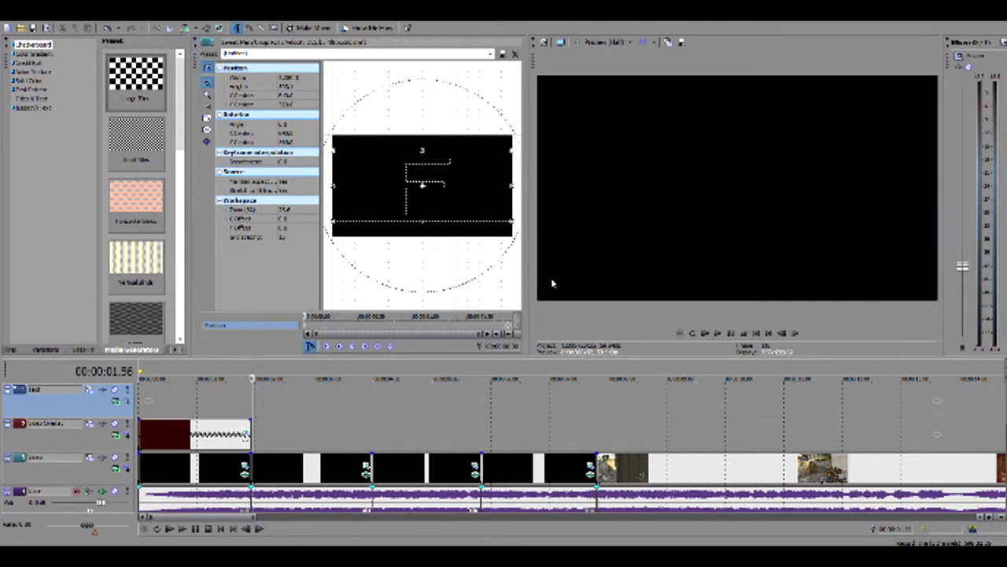
{"action": "key", "text": "space"}
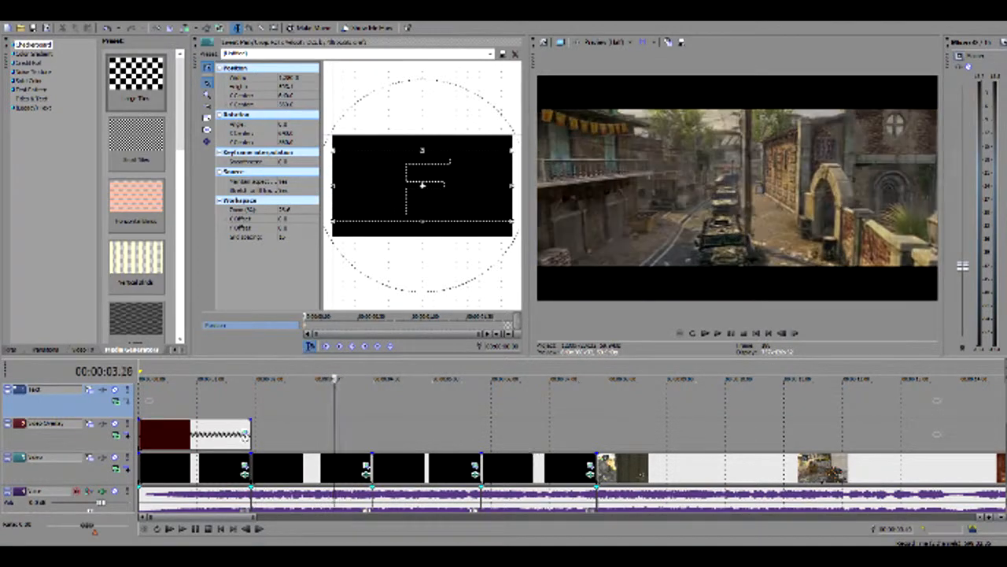
Play the short gameplay clips from about 14.5 seconds to examine the velocity and noise effects
{"action": "left_click_drag", "start_coordinate": [204, 518], "coordinate": [300, 527]}
{"action": "left_click", "coordinate": [245, 530]}
{"action": "left_click", "coordinate": [275, 437]}
{"action": "key", "text": "space"}
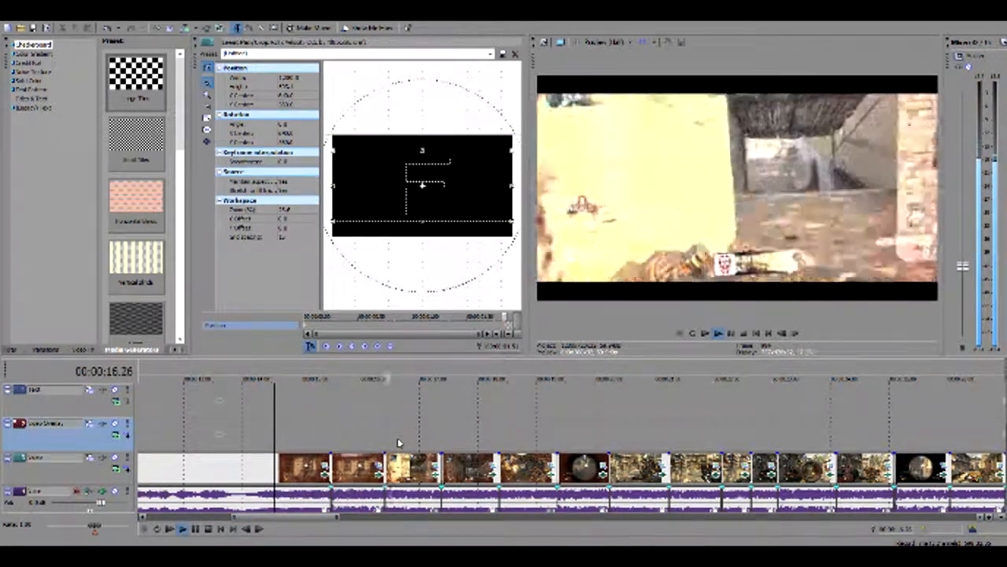
{"action": "key", "text": "space"}
{"action": "key", "text": "space"}
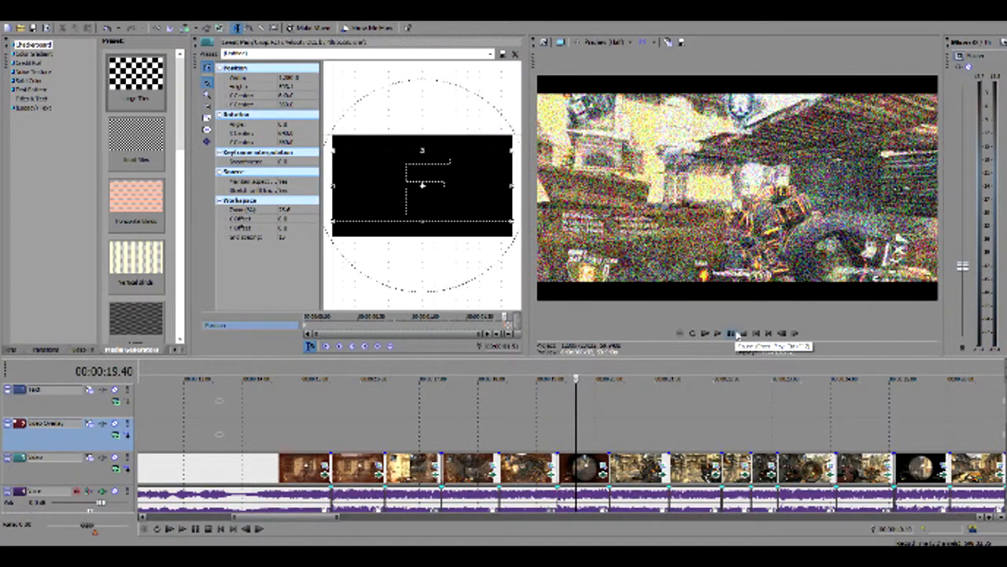
Replay the gameplay sequence from the second red clip, and again from just before the first one
{"action": "left_click", "coordinate": [332, 441]}
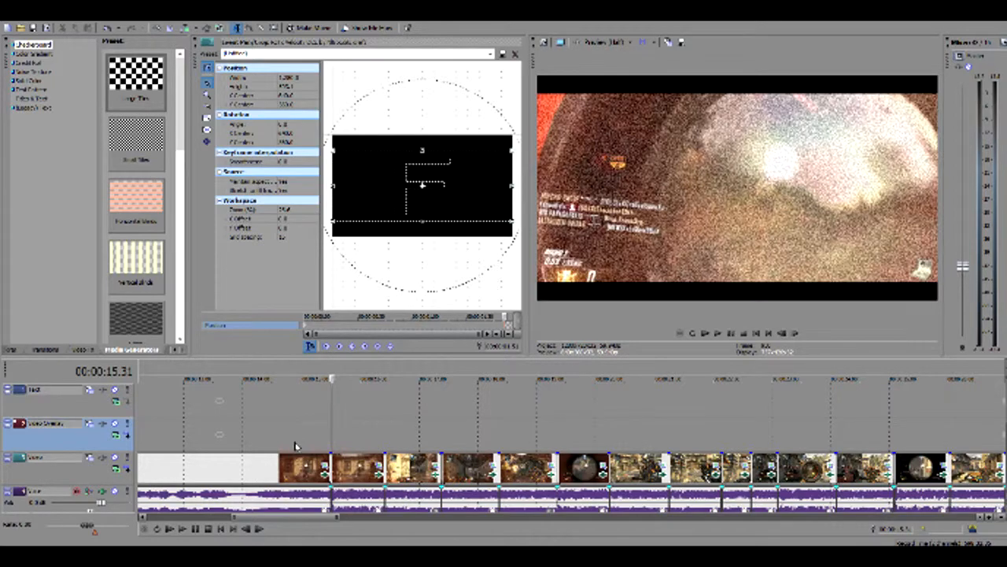
{"action": "left_click", "coordinate": [718, 333]}
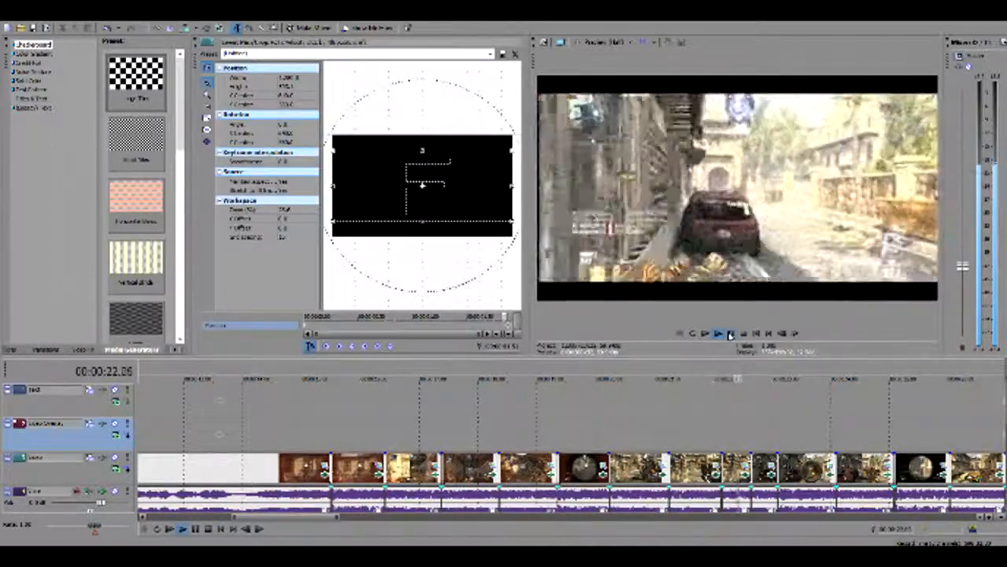
{"action": "left_click", "coordinate": [730, 334]}
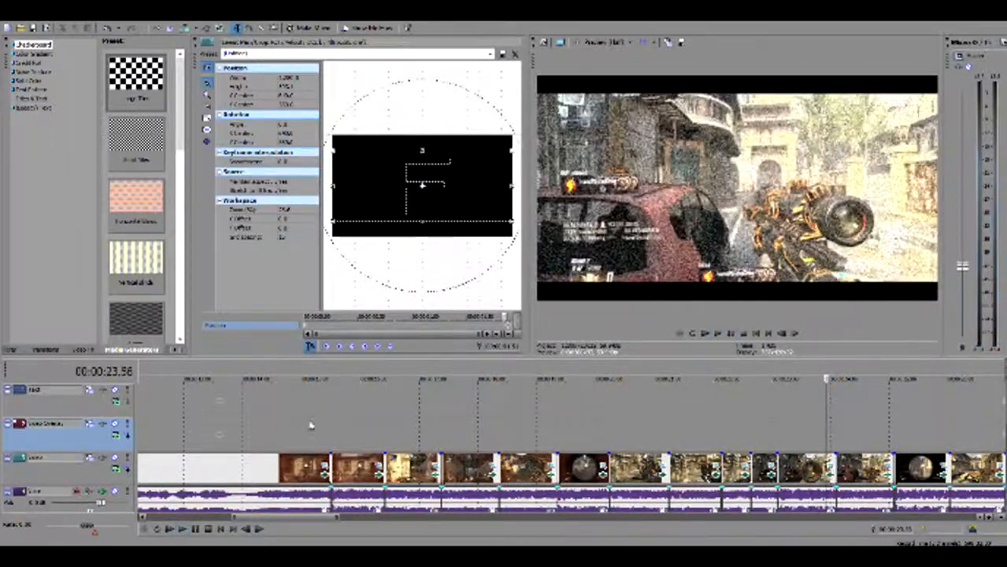
{"action": "left_click", "coordinate": [256, 435]}
{"action": "key", "text": "space"}
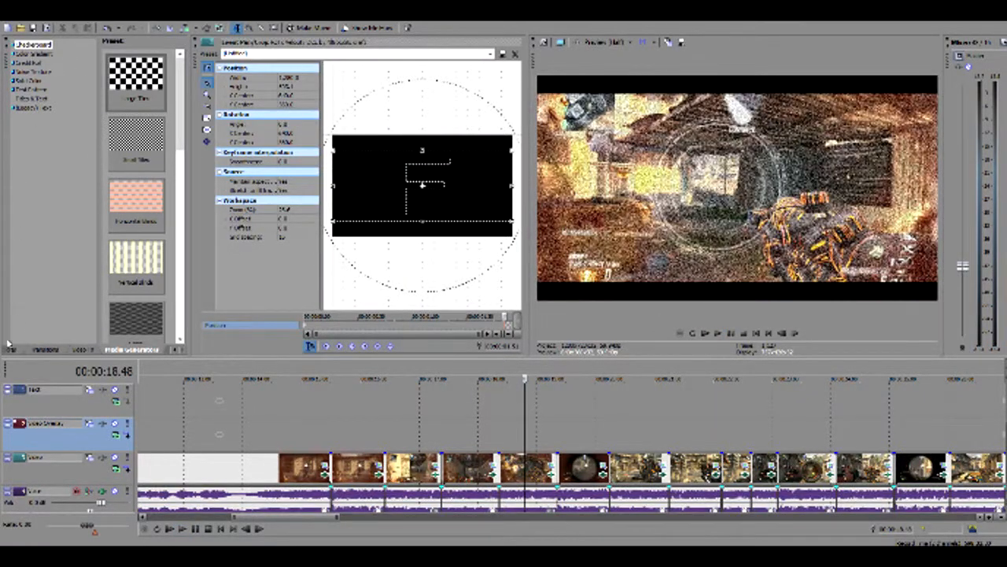
Widen the media generators area by narrowing the neighbouring Event Pan/Crop window
{"action": "left_click_drag", "start_coordinate": [183, 271], "coordinate": [291, 270]}
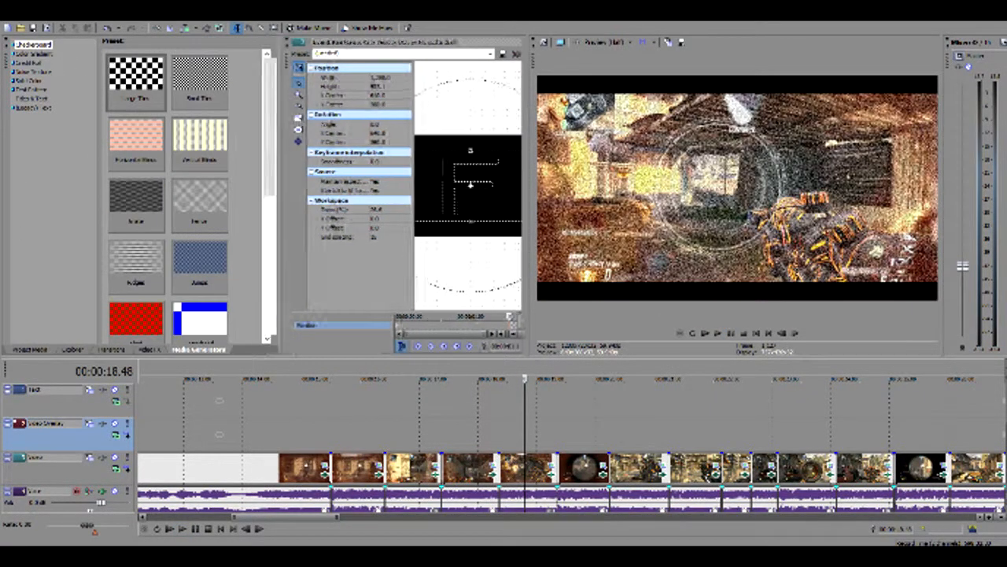
Bring up the Add Noise video effect presets and play the gameplay sequence from the second red clip
{"action": "left_click", "coordinate": [27, 348]}
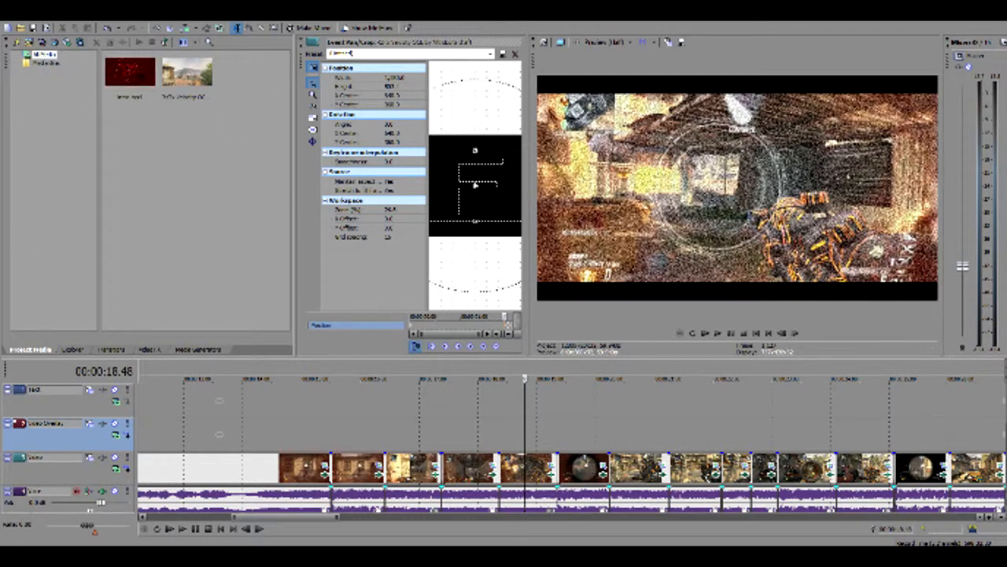
{"action": "left_click", "coordinate": [147, 350]}
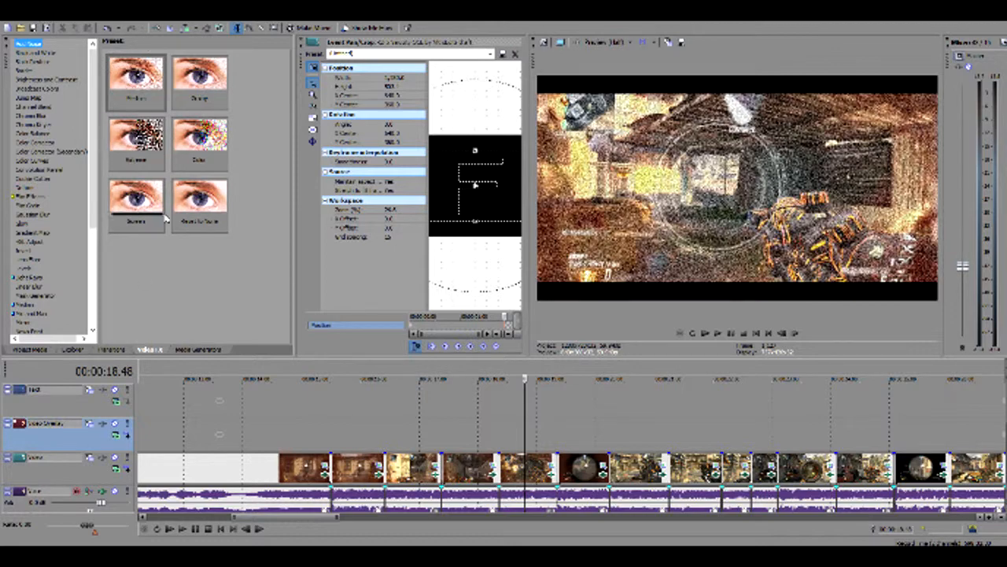
{"action": "left_click", "coordinate": [365, 441]}
{"action": "key", "text": "space"}
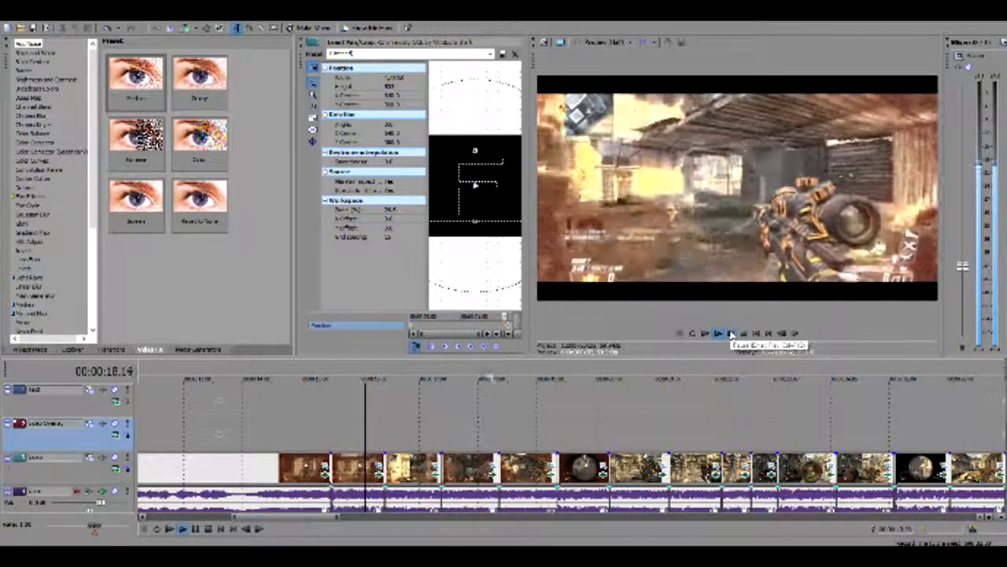
{"action": "left_click", "coordinate": [730, 333]}
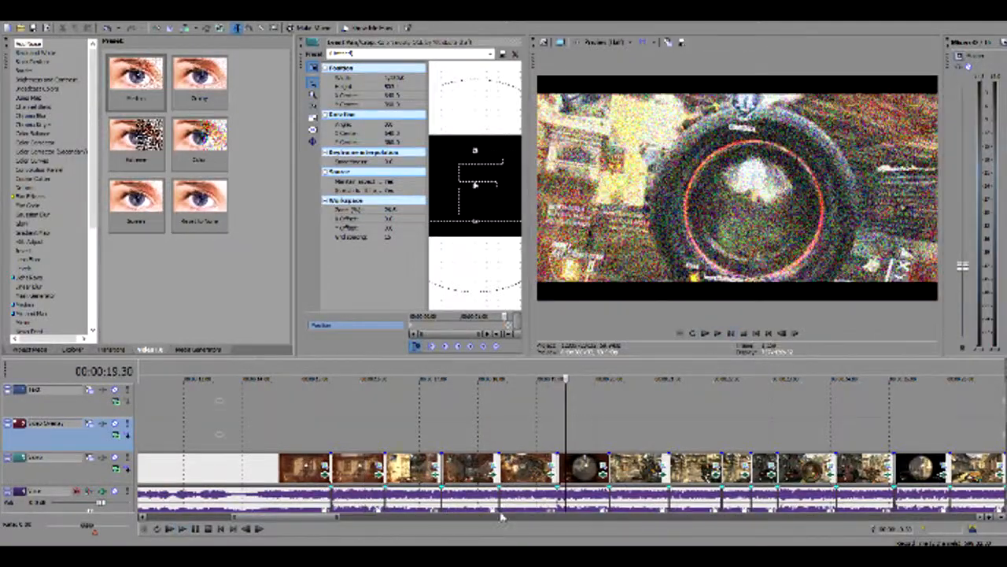
Replay the gameplay from the second red clip and again around 18 seconds to examine the noise and shake effects
{"action": "left_click", "coordinate": [347, 438]}
{"action": "key", "text": "space"}
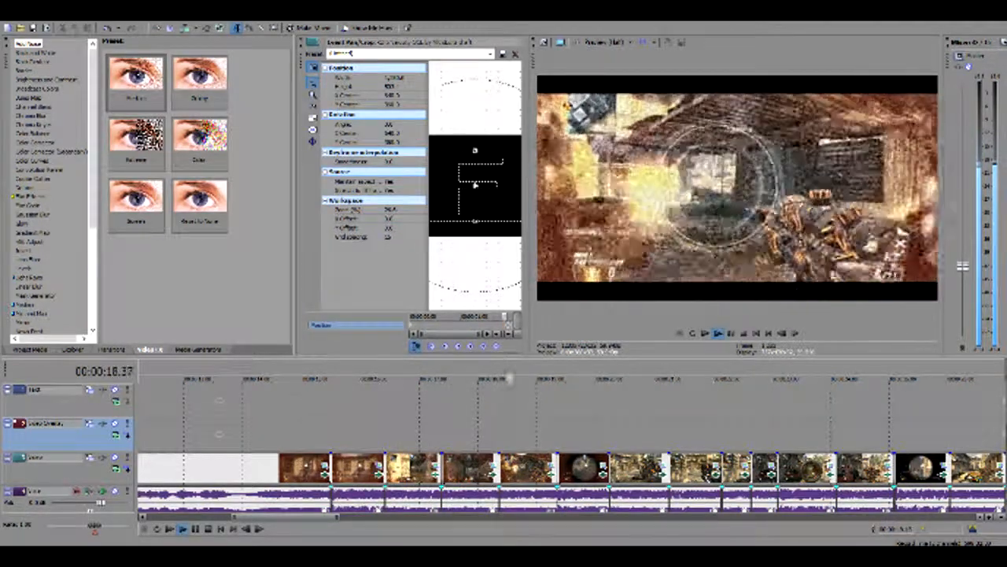
{"action": "left_click", "coordinate": [490, 446]}
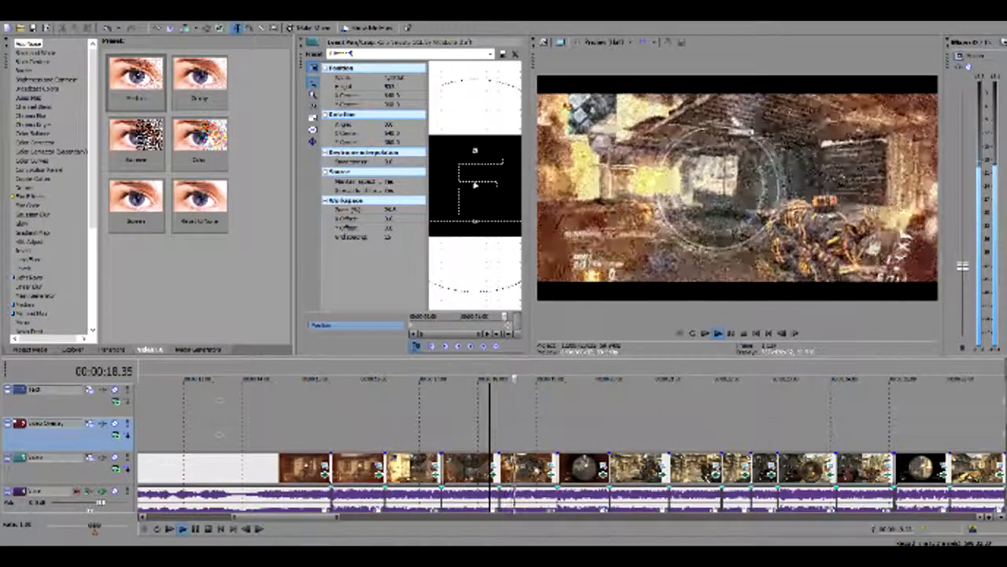
{"action": "left_click", "coordinate": [842, 378]}
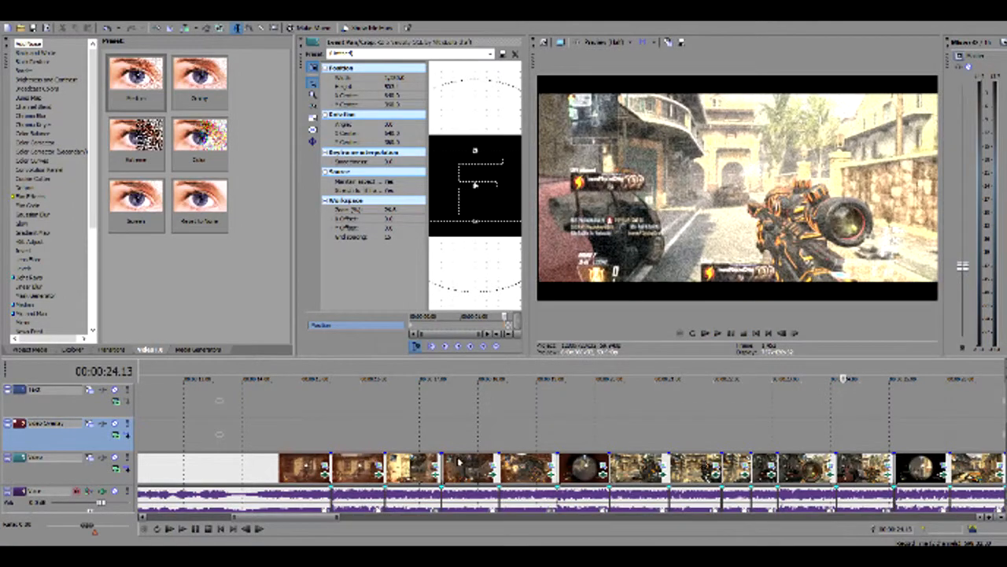
{"action": "key", "text": "space"}
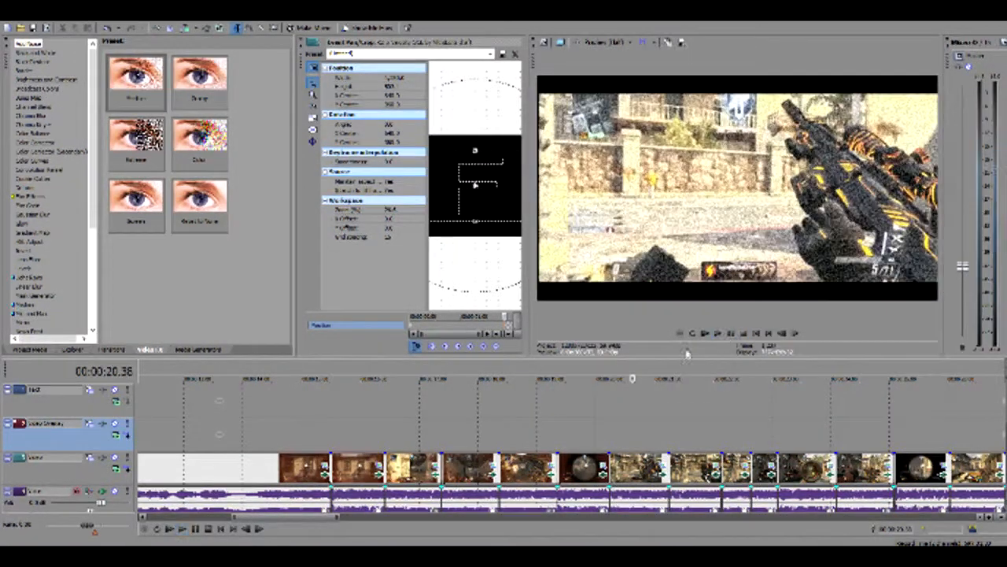
{"action": "left_click", "coordinate": [460, 444]}
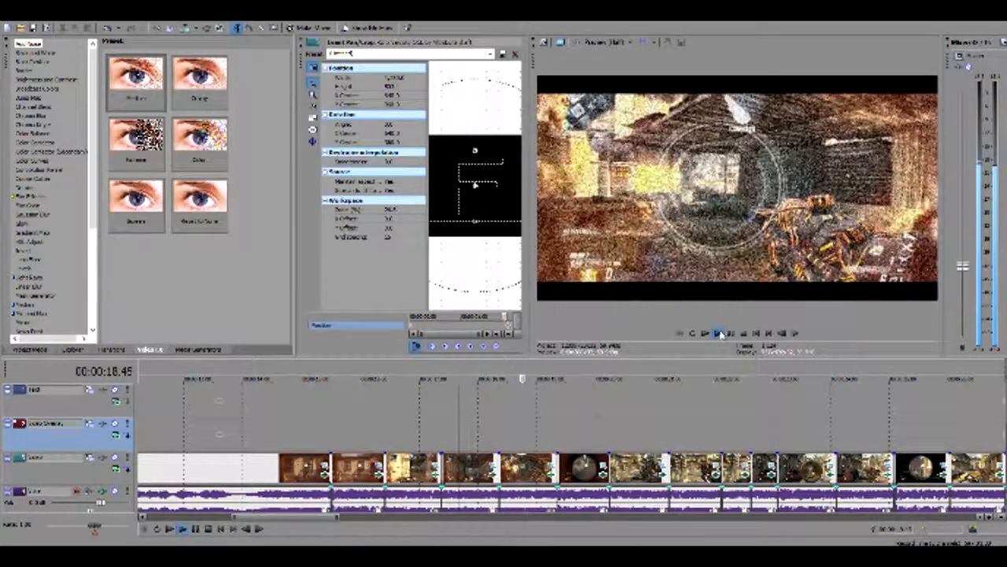
{"action": "left_click", "coordinate": [510, 445]}
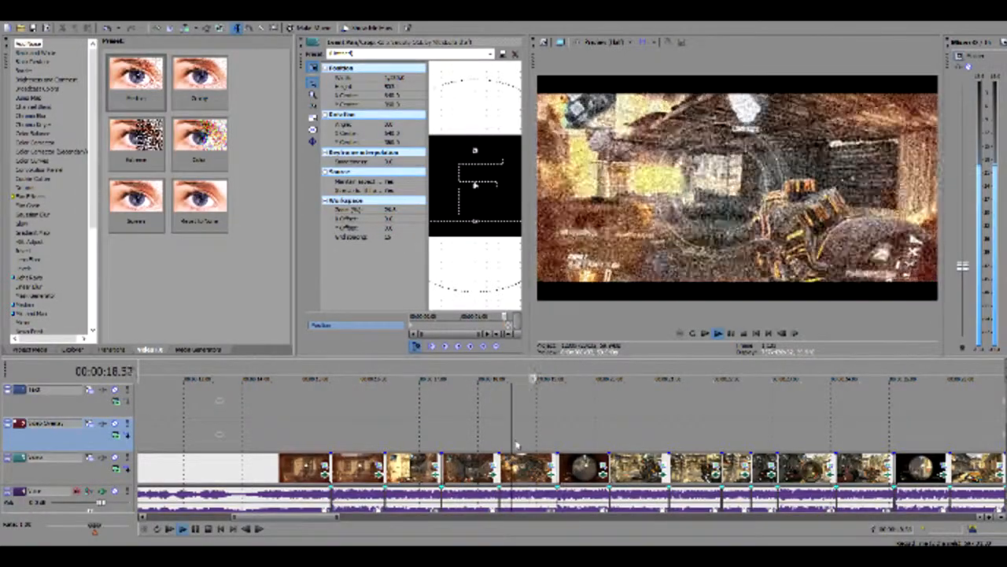
{"action": "key", "text": "space"}
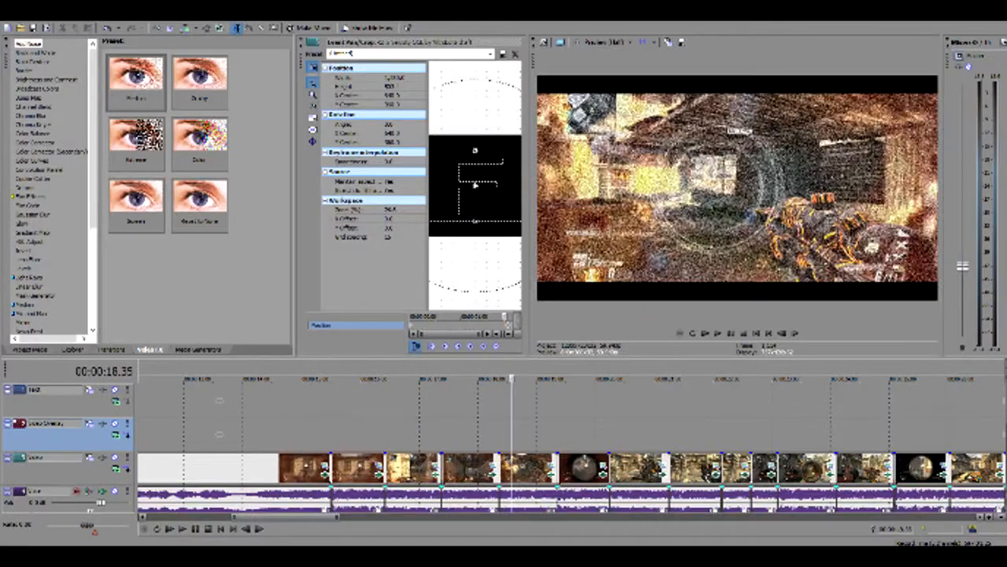
Open the pan/crop keyframes of the gameplay clip at about 18 seconds in a widened, magnified Event Pan/Crop view
{"action": "left_click", "coordinate": [553, 466]}
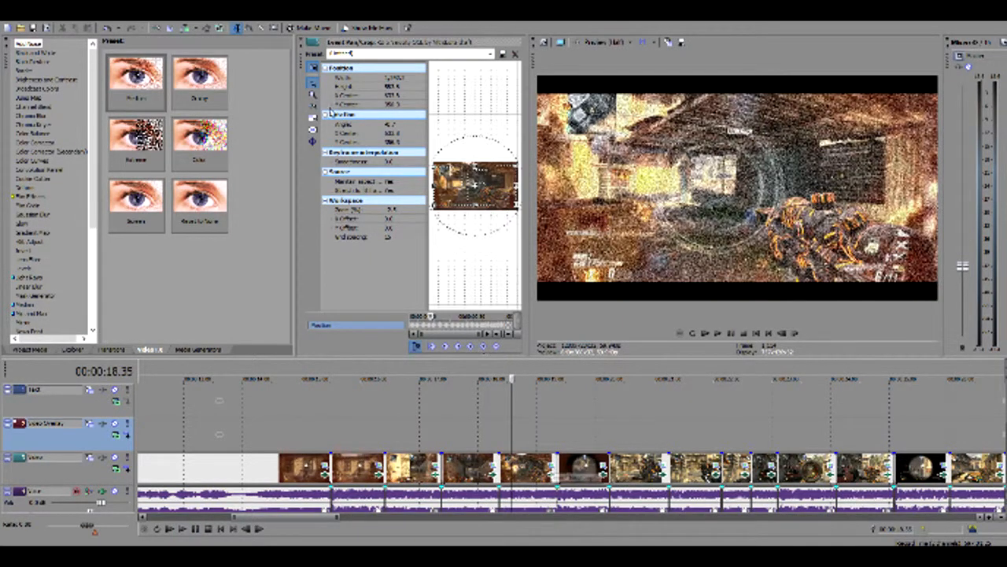
{"action": "left_click_drag", "start_coordinate": [296, 189], "coordinate": [84, 189]}
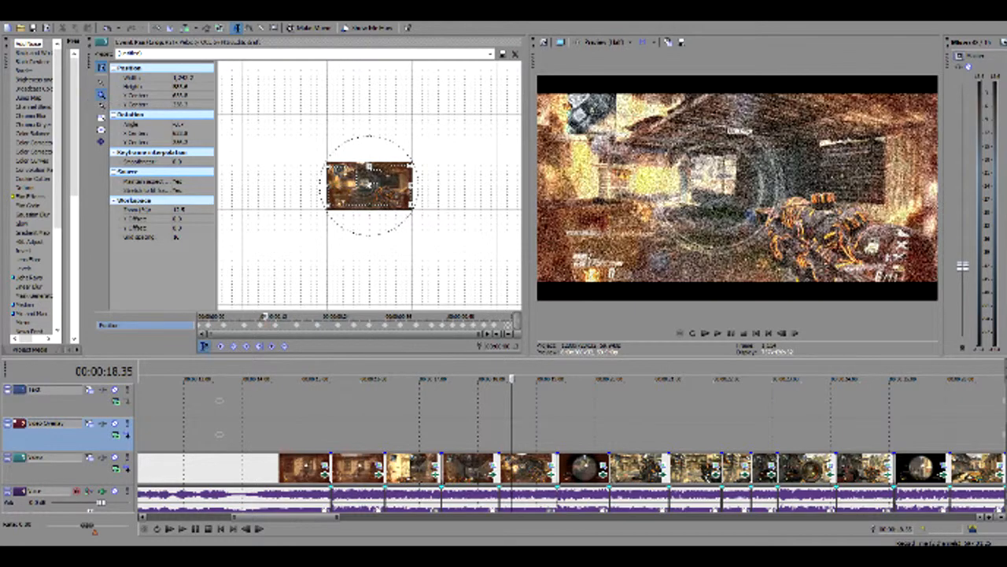
{"action": "scroll", "coordinate": [256, 162], "scroll_direction": "up", "scroll_amount": 1}
{"action": "left_click_drag", "start_coordinate": [409, 197], "coordinate": [294, 162]}
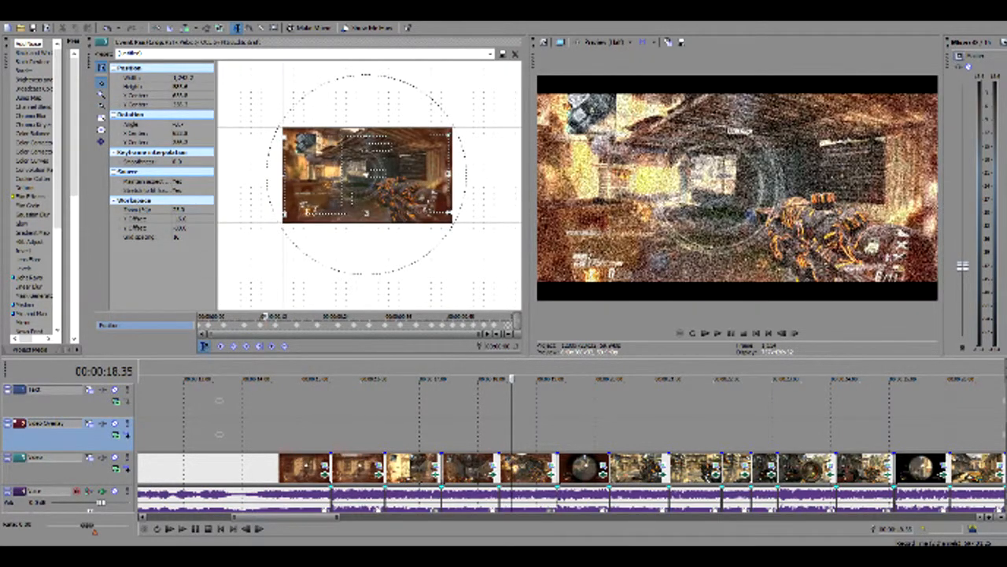
Play the gameplay from about 18 seconds to examine how the pan/crop keyframes shake the picture
{"action": "left_click", "coordinate": [496, 448]}
{"action": "key", "text": "space"}
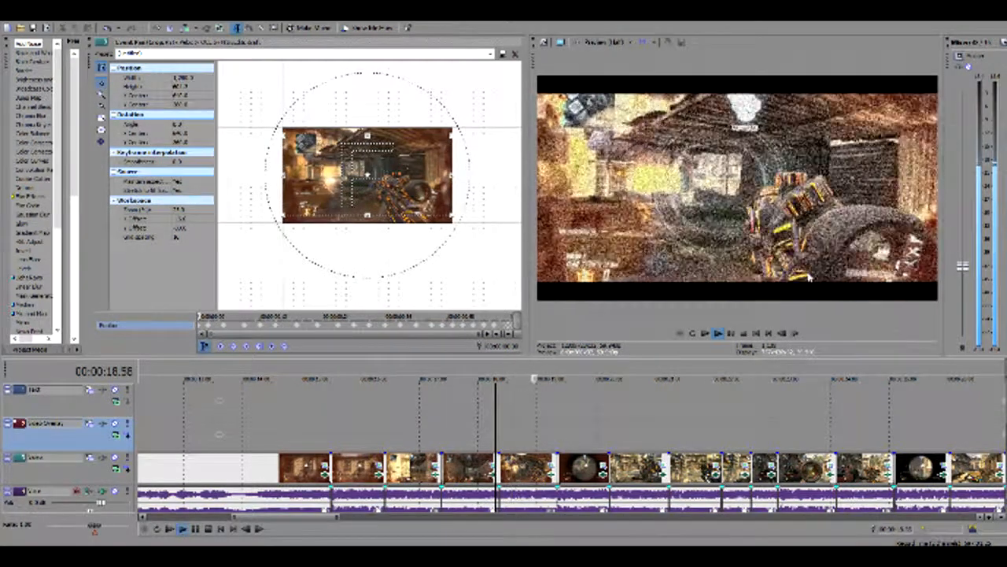
{"action": "key", "text": "space"}
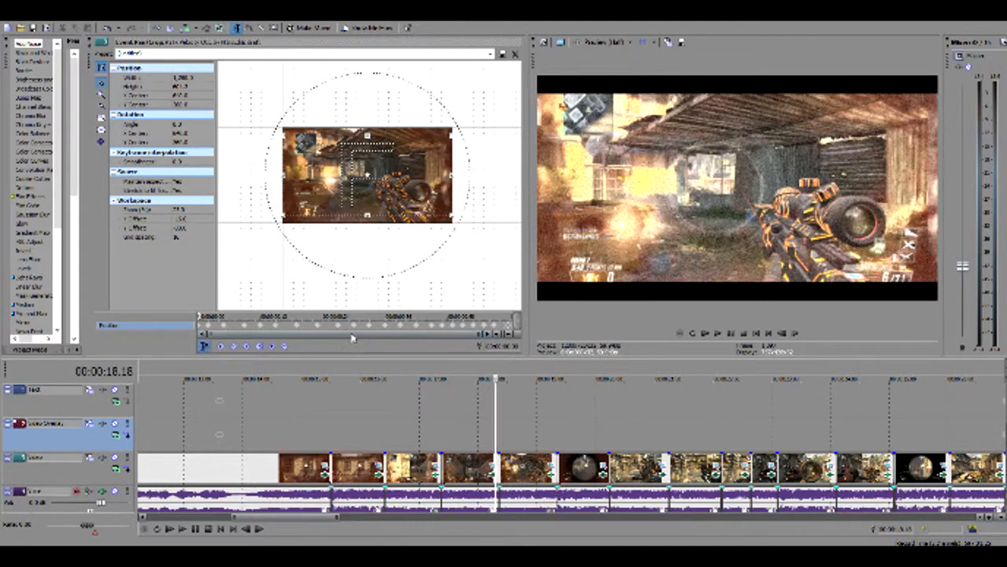
{"action": "key", "text": "space"}
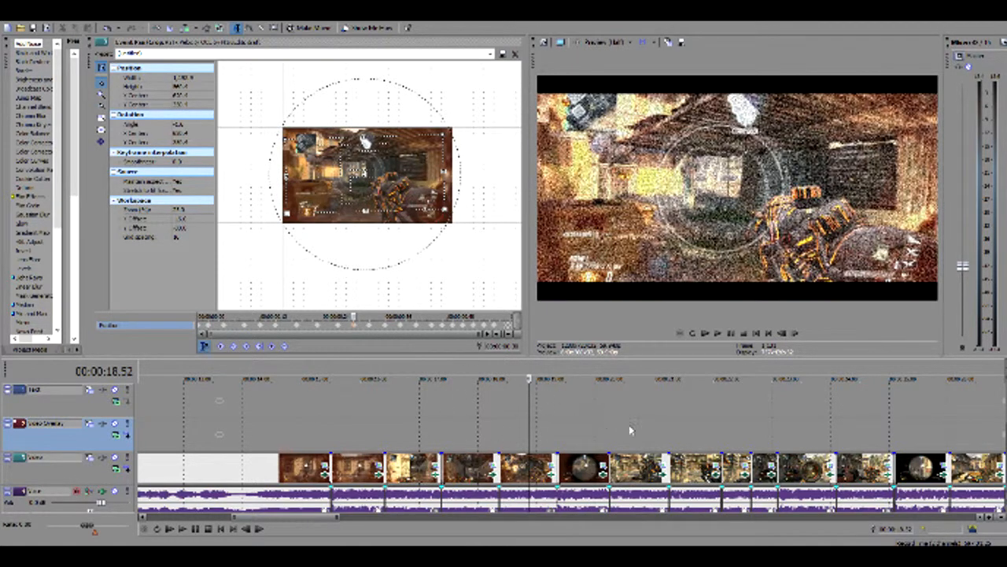
Replay the gameplay sequence several times from the first red clip, running on to nearly 24 seconds
{"action": "left_click", "coordinate": [293, 423]}
{"action": "left_click", "coordinate": [718, 332]}
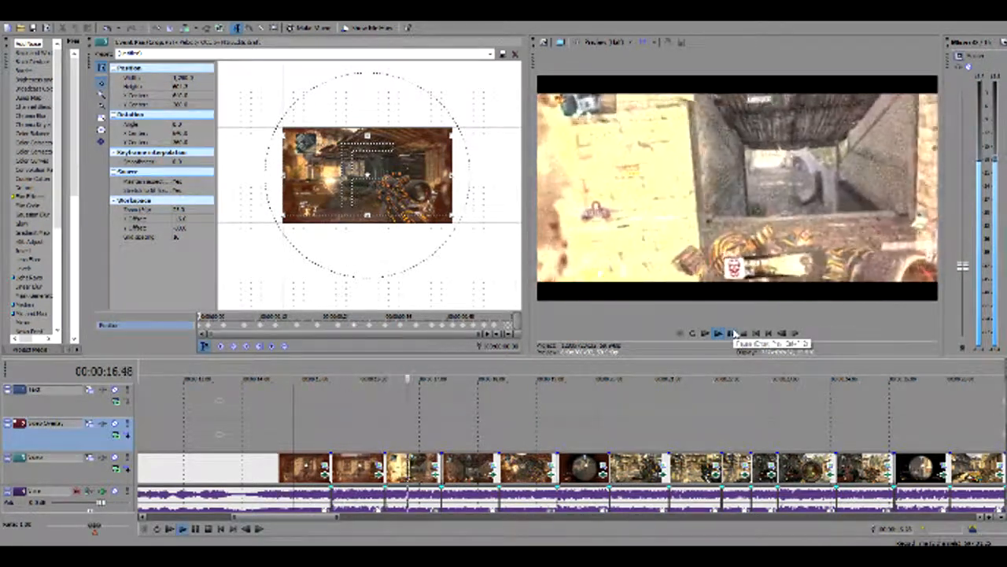
{"action": "left_click", "coordinate": [734, 334]}
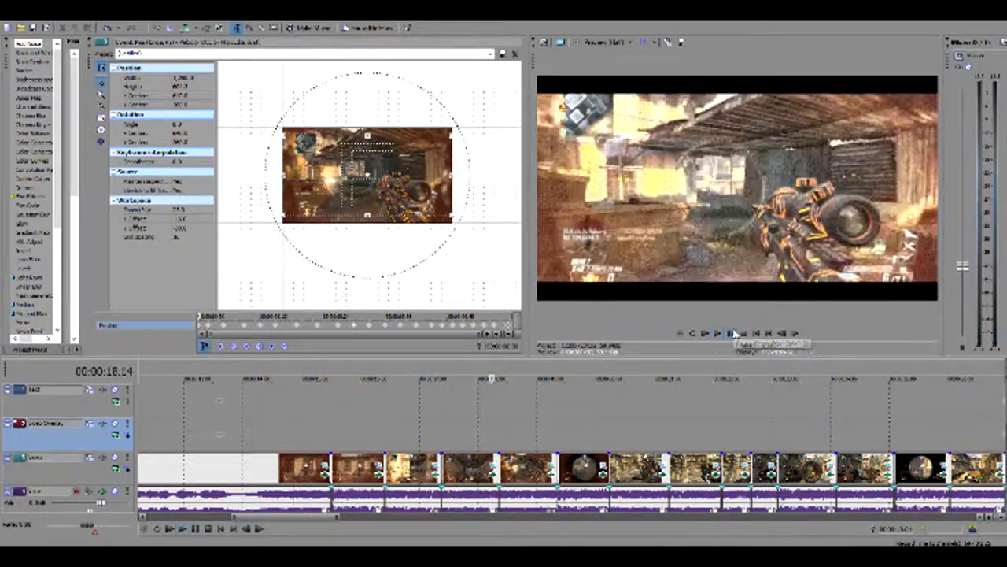
{"action": "left_click", "coordinate": [305, 423]}
{"action": "key", "text": "space"}
{"action": "key", "text": "space"}
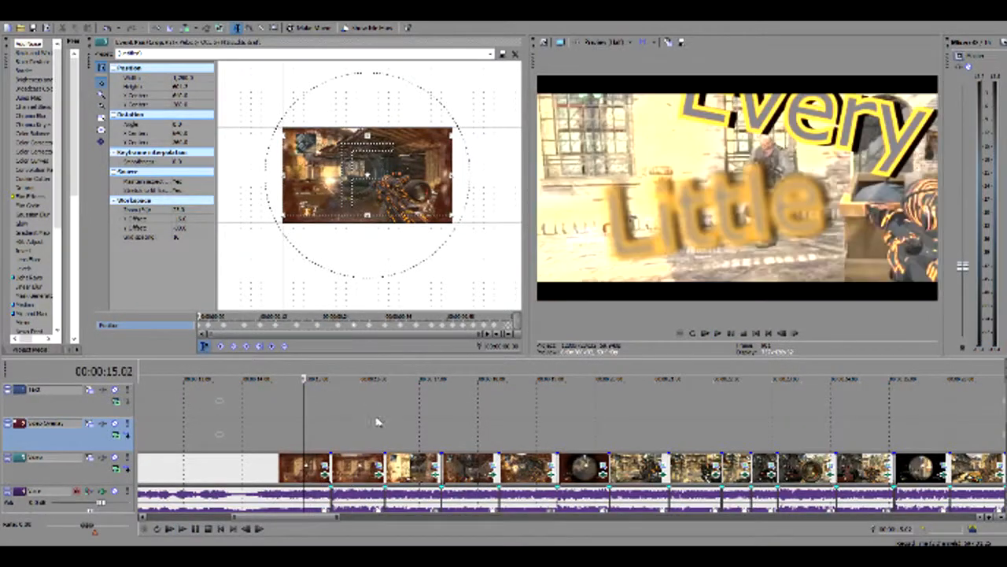
{"action": "left_click", "coordinate": [718, 334]}
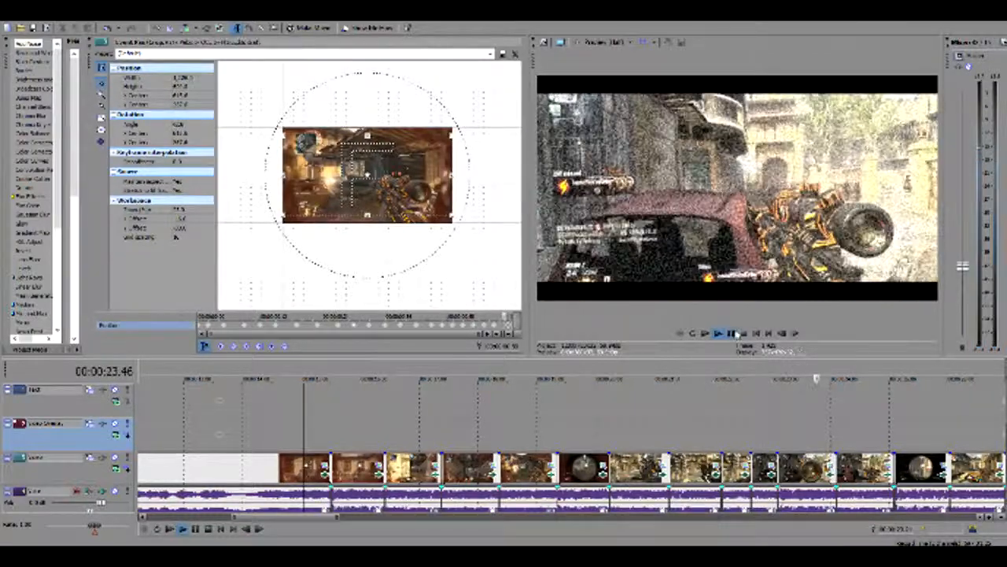
{"action": "left_click", "coordinate": [734, 333]}
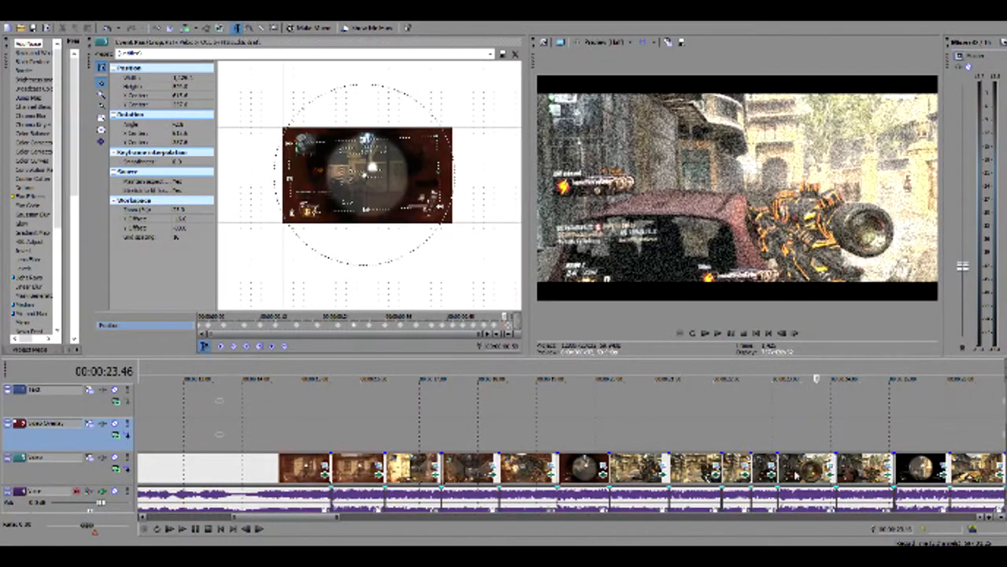
Play the remaining clips from just before 28 seconds through to the black ending of the edit
{"action": "left_click_drag", "start_coordinate": [301, 518], "coordinate": [357, 522]}
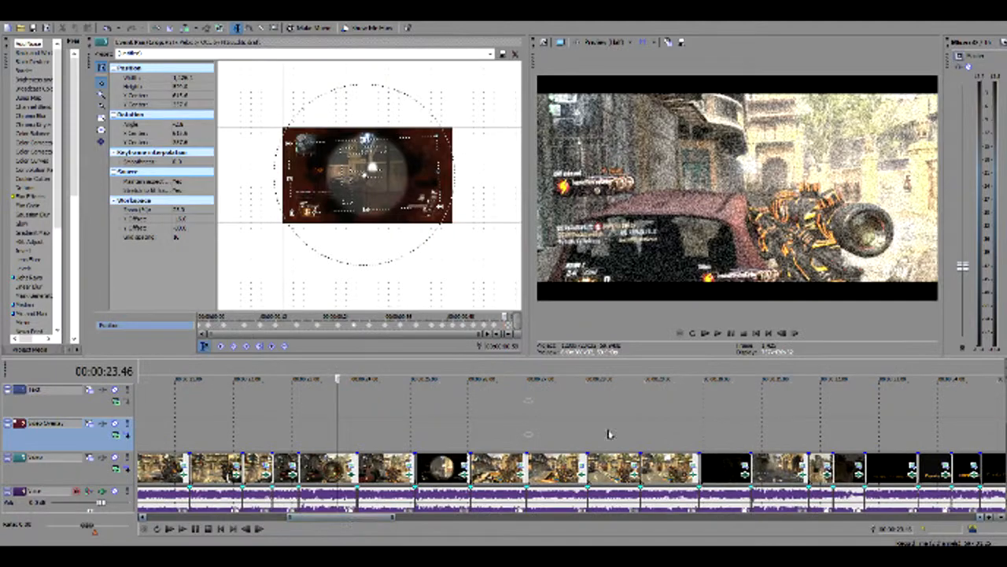
{"action": "left_click", "coordinate": [567, 416]}
{"action": "key", "text": "space"}
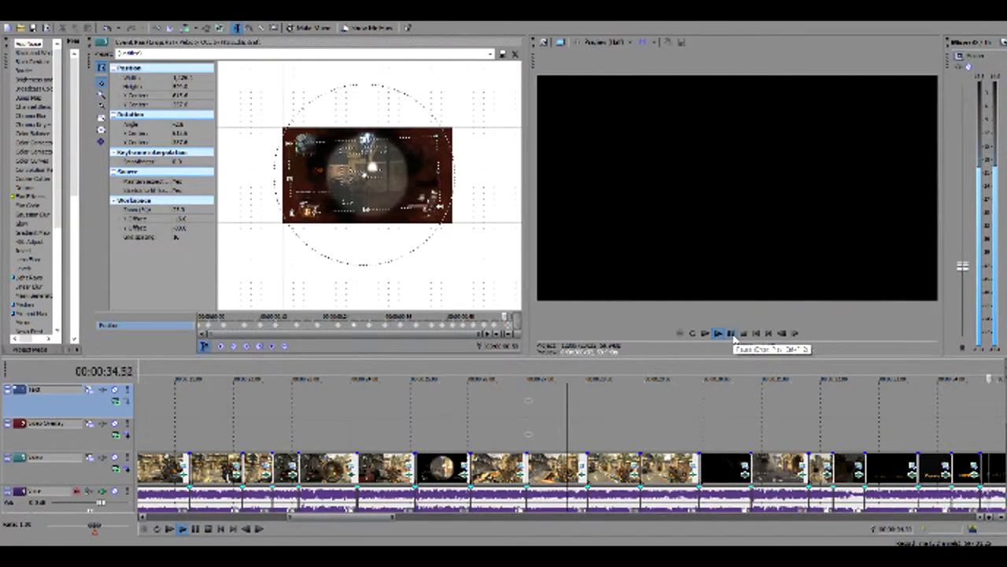
{"action": "left_click", "coordinate": [732, 334]}
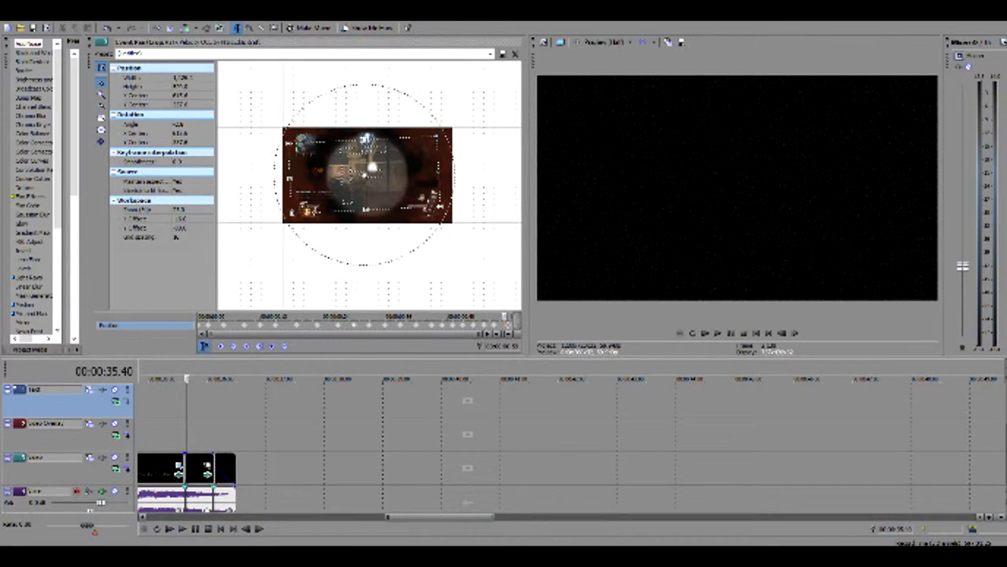
Close the current project without saving changes, then restart the program and open the third recent velocity project
{"action": "left_click", "coordinate": [1003, 3]}
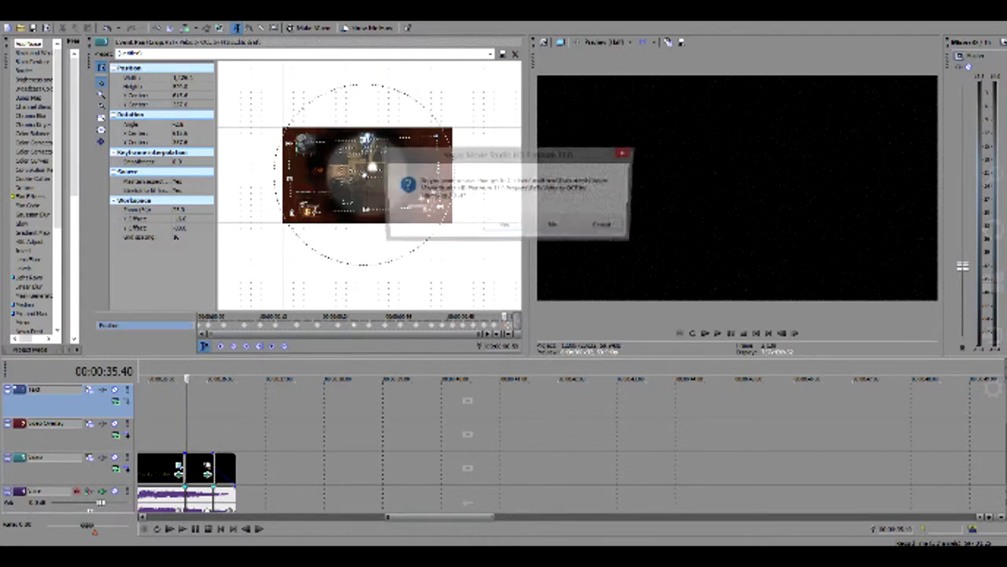
{"action": "left_click", "coordinate": [567, 227]}
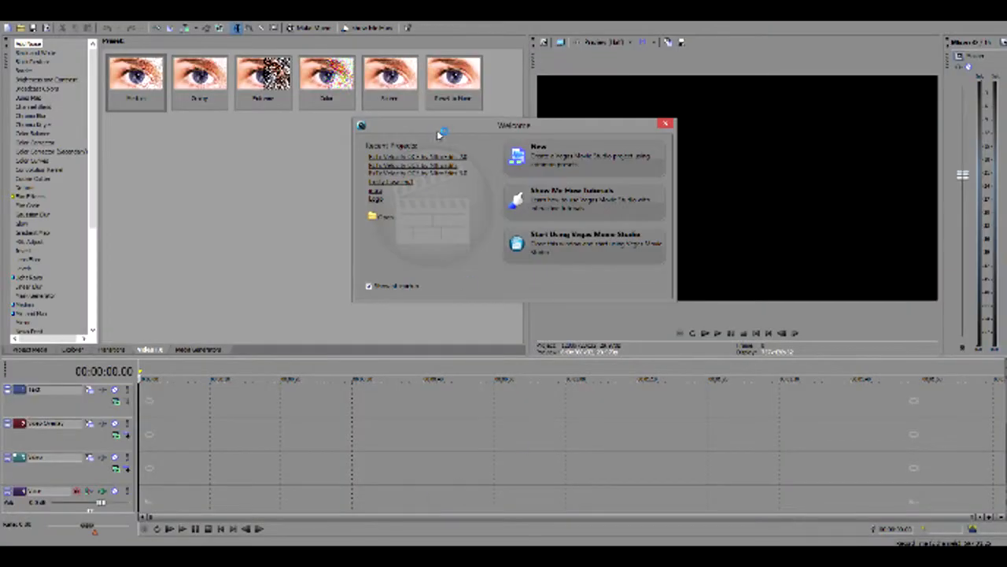
{"action": "left_click", "coordinate": [438, 182]}
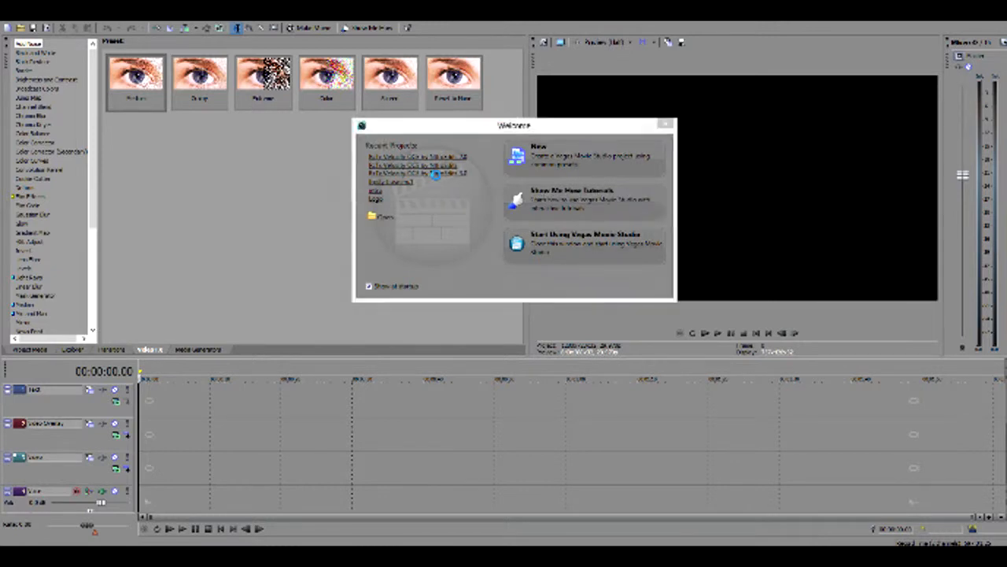
Play the opened project from about 6 seconds to examine its transition, and go to the first short video overlay
{"action": "left_click", "coordinate": [168, 436]}
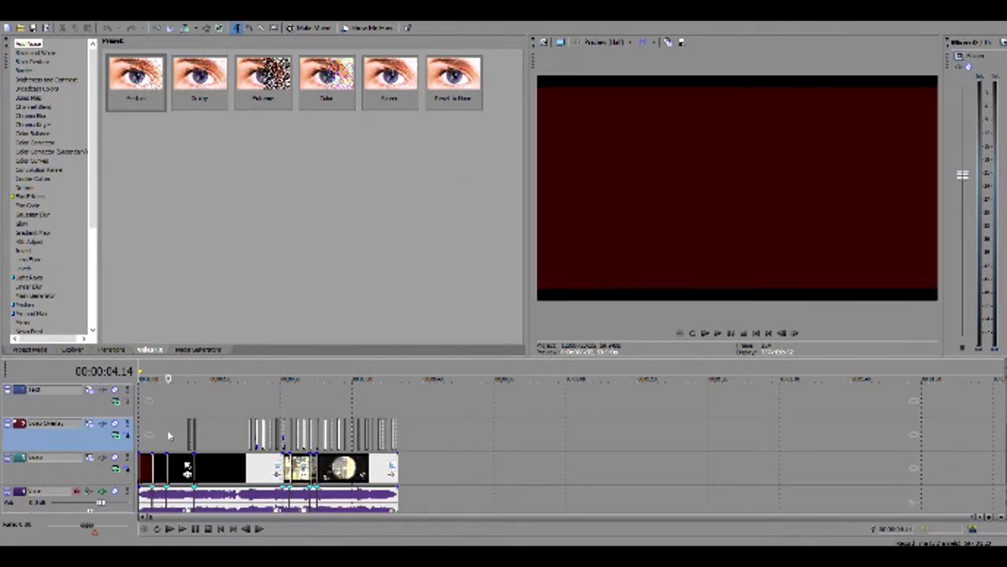
{"action": "scroll", "coordinate": [169, 435], "scroll_direction": "up", "scroll_amount": 5}
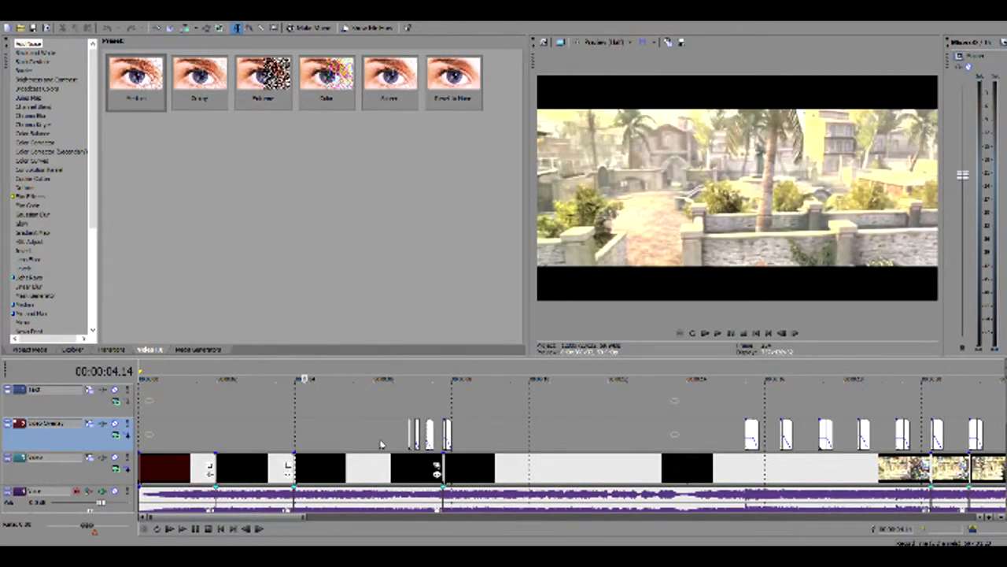
{"action": "left_click", "coordinate": [378, 444]}
{"action": "key", "text": "space"}
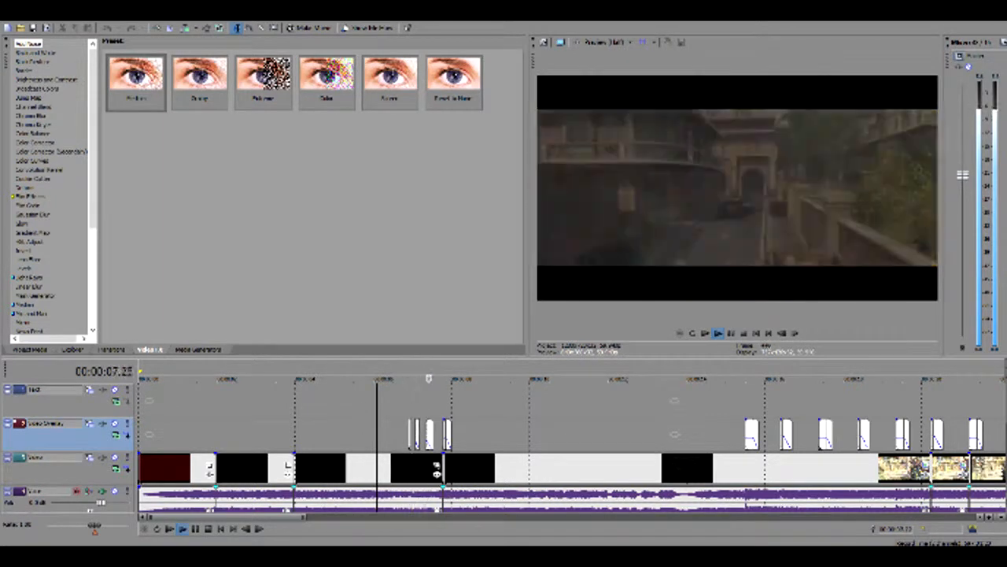
{"action": "key", "text": "space"}
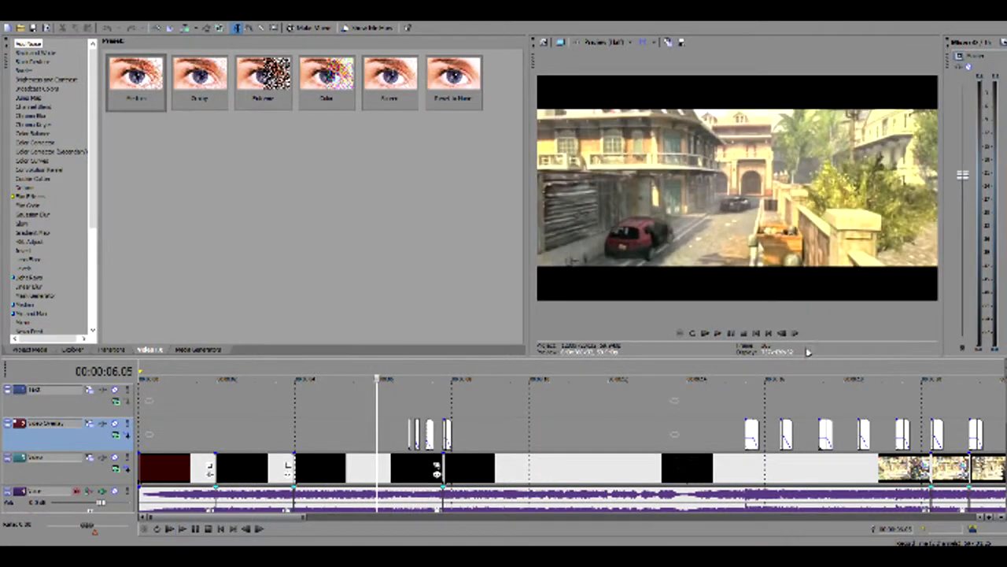
{"action": "left_click", "coordinate": [395, 439]}
{"action": "key", "text": "space"}
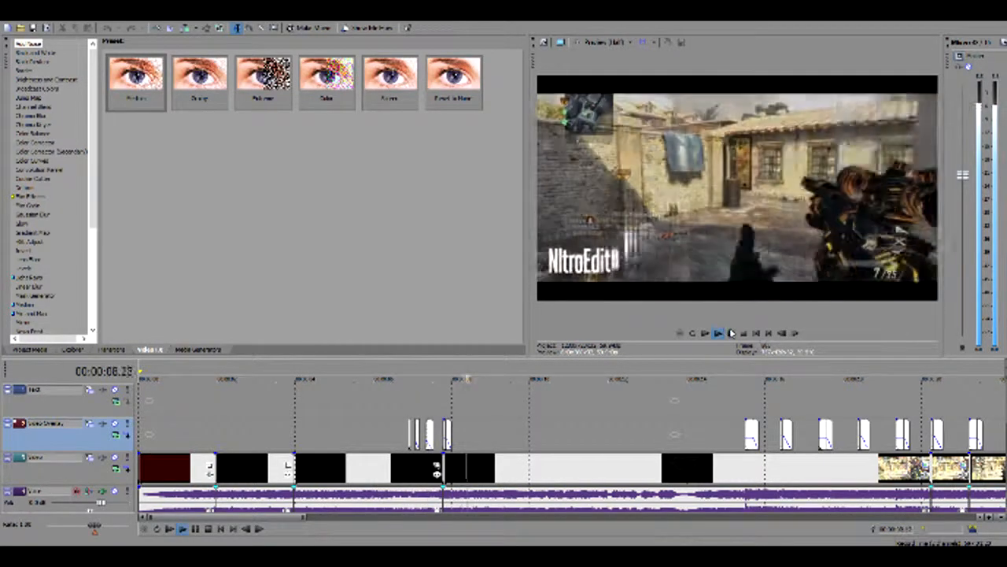
{"action": "left_click", "coordinate": [738, 442]}
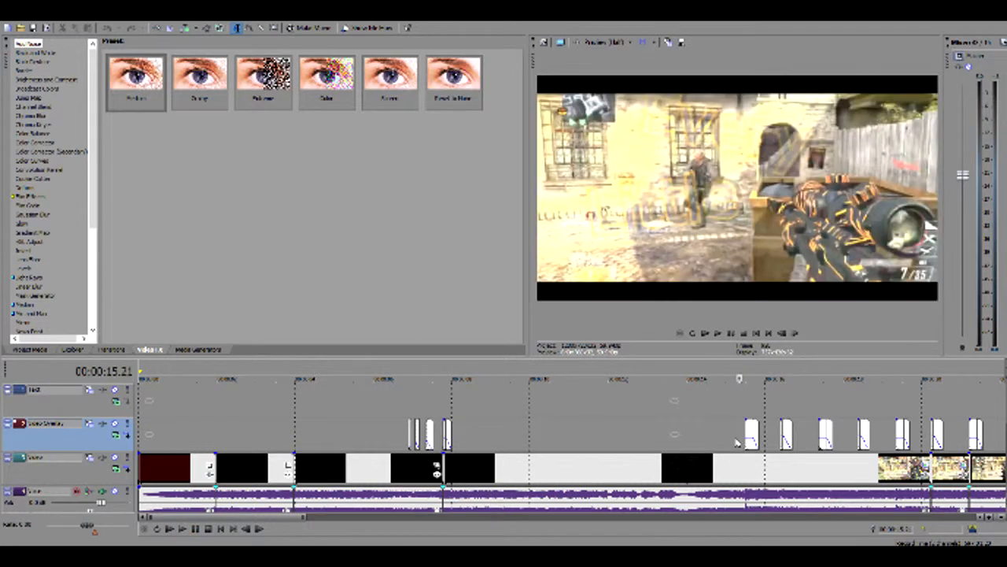
{"action": "left_click", "coordinate": [410, 438]}
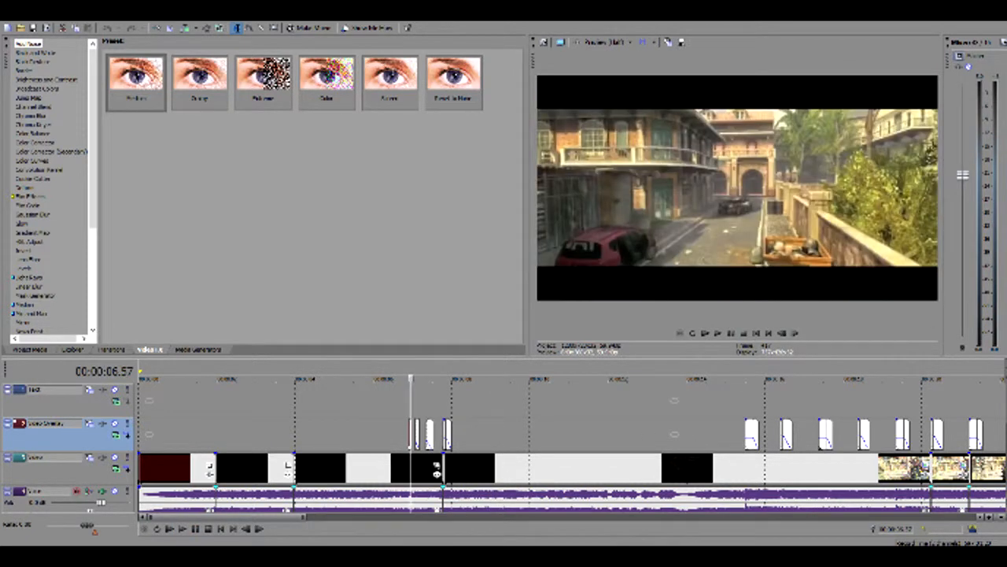
Play the moment just before the first short video overlay, and open that overlay's pan/crop settings at 6.54 seconds
{"action": "scroll", "coordinate": [427, 439], "scroll_direction": "up", "scroll_amount": 7}
{"action": "left_click", "coordinate": [534, 442]}
{"action": "key", "text": "space"}
{"action": "key", "text": "space"}
{"action": "left_click", "coordinate": [550, 439]}
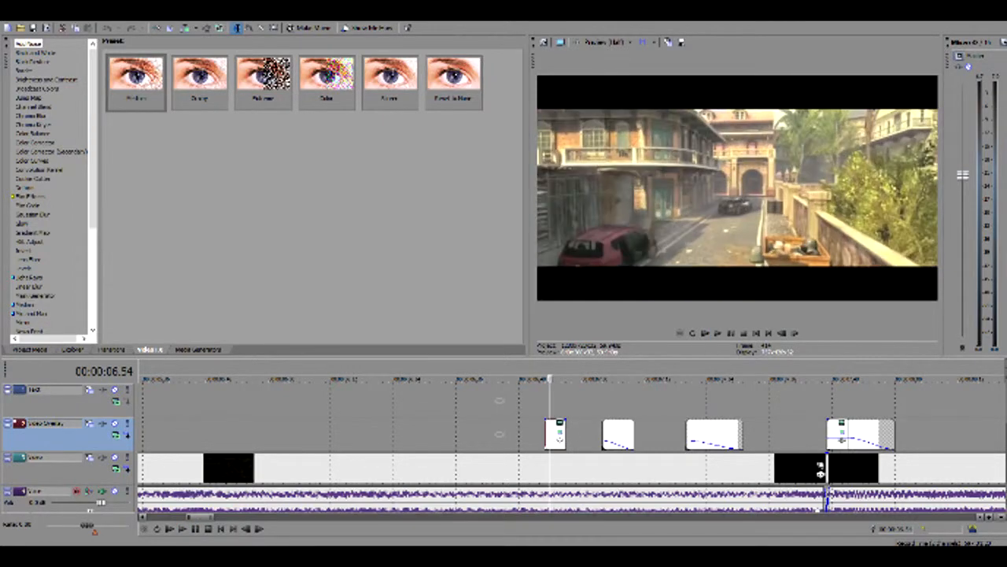
{"action": "left_click", "coordinate": [559, 426]}
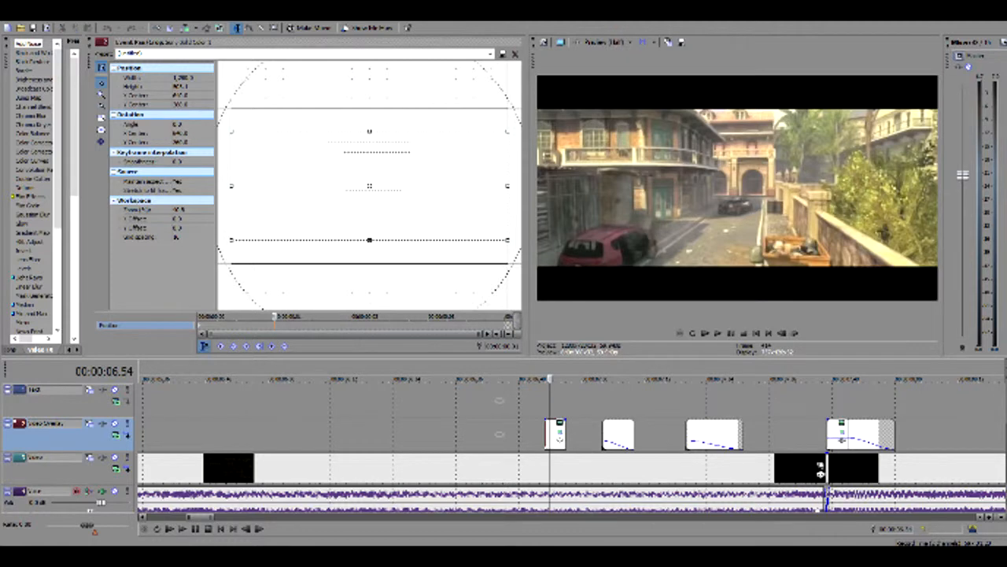
Stretch the crop frame's lower and upper edges to the source frame outline, and replay the lead-in to the overlay
{"action": "left_click_drag", "start_coordinate": [369, 240], "coordinate": [369, 262]}
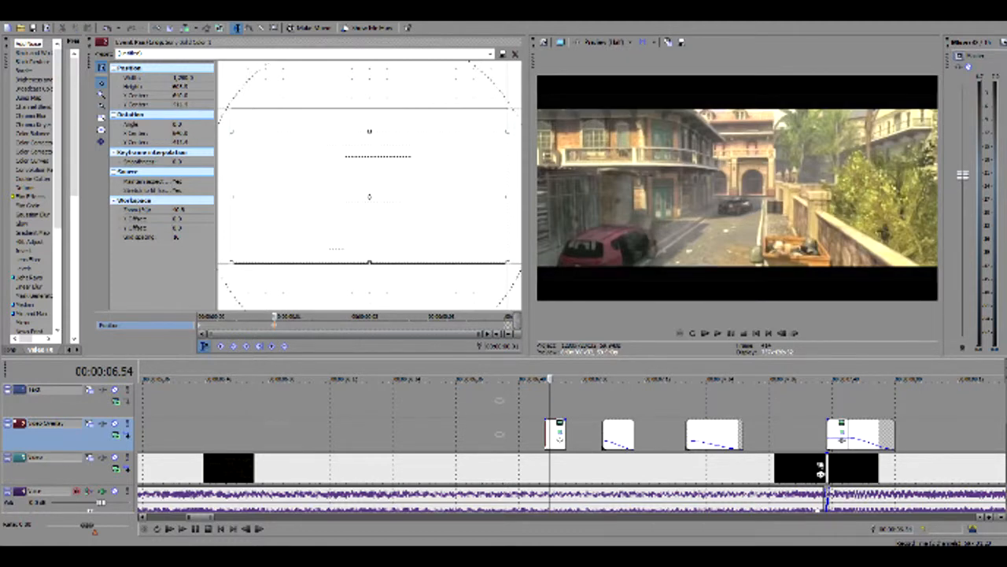
{"action": "left_click_drag", "start_coordinate": [369, 131], "coordinate": [370, 109]}
{"action": "left_click", "coordinate": [499, 429]}
{"action": "key", "text": "space"}
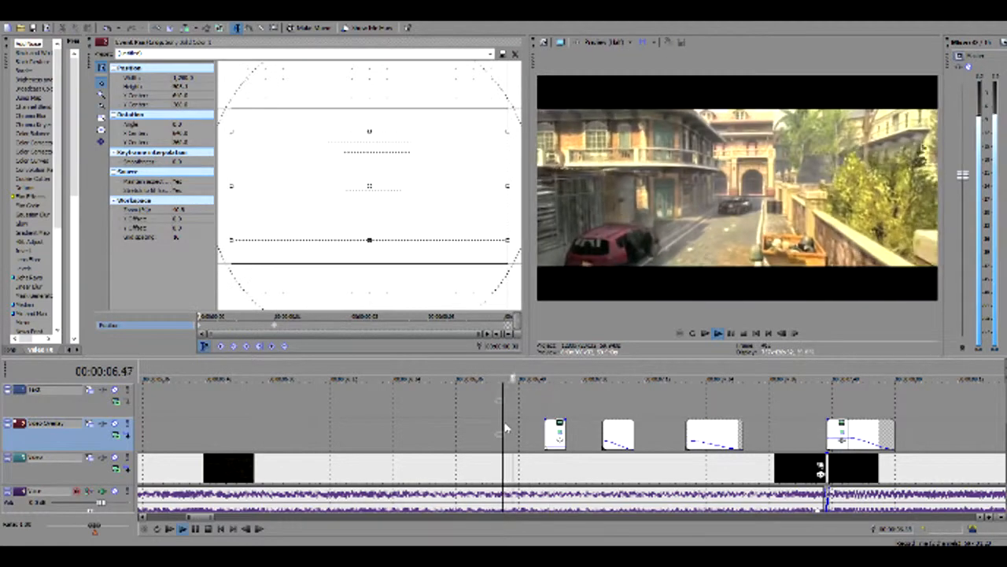
{"action": "key", "text": "space"}
{"action": "key", "text": "space"}
{"action": "key", "text": "space"}
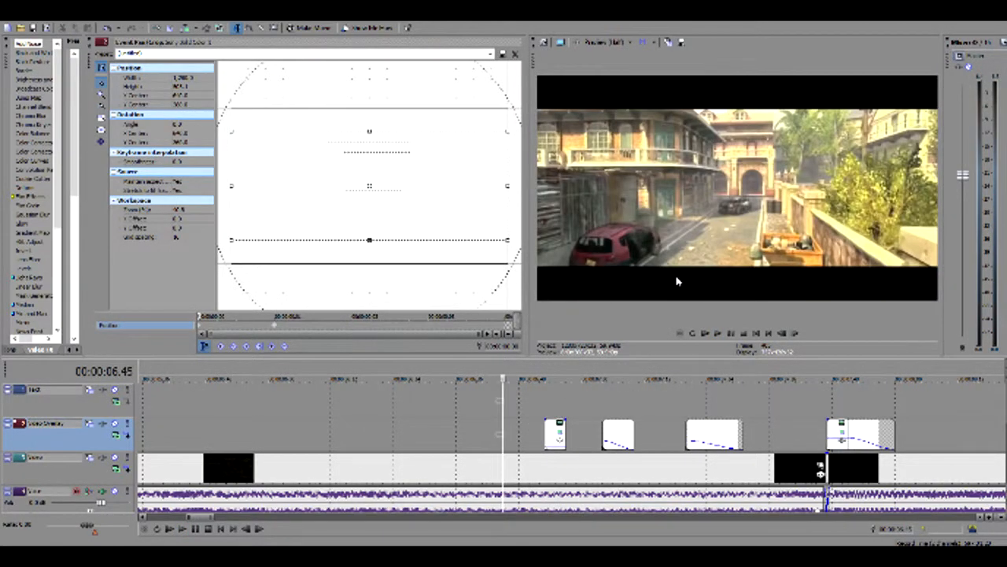
{"action": "key", "text": "space"}
{"action": "key", "text": "space"}
Return to the overlay's keyframe at 6.54 seconds and apply the saved zoom preset to its pan/crop
{"action": "left_click", "coordinate": [551, 413]}
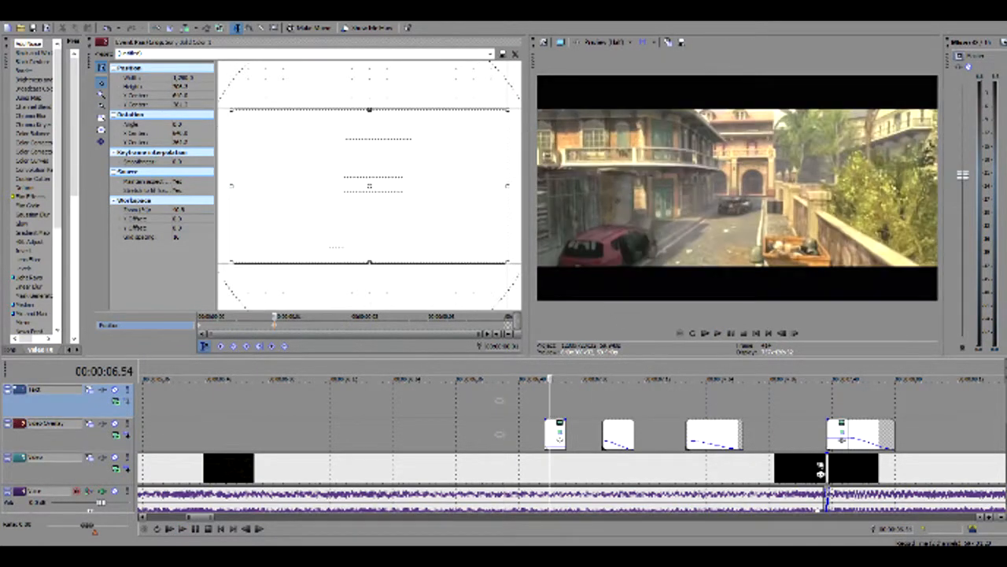
{"action": "left_click", "coordinate": [490, 55]}
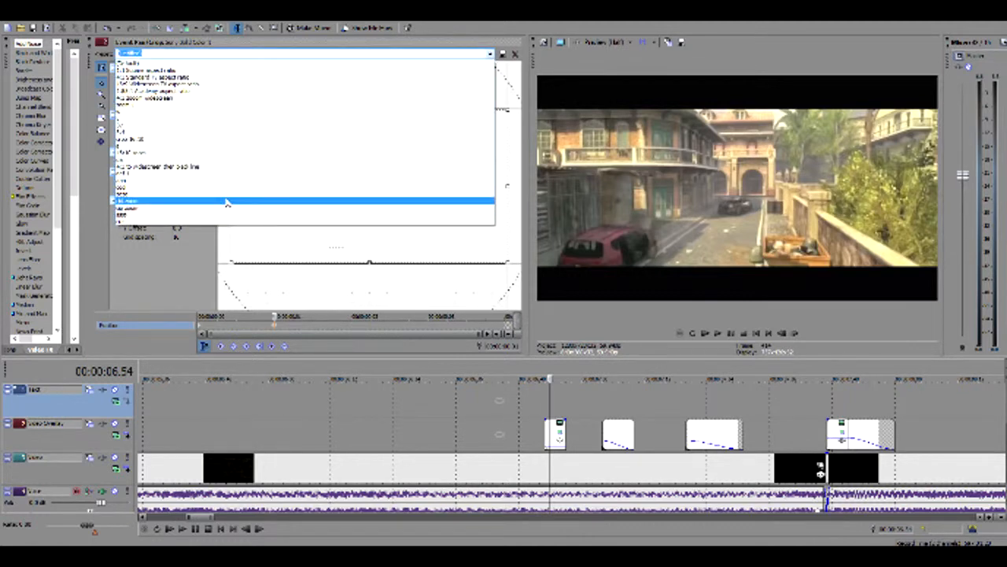
{"action": "left_click", "coordinate": [227, 202]}
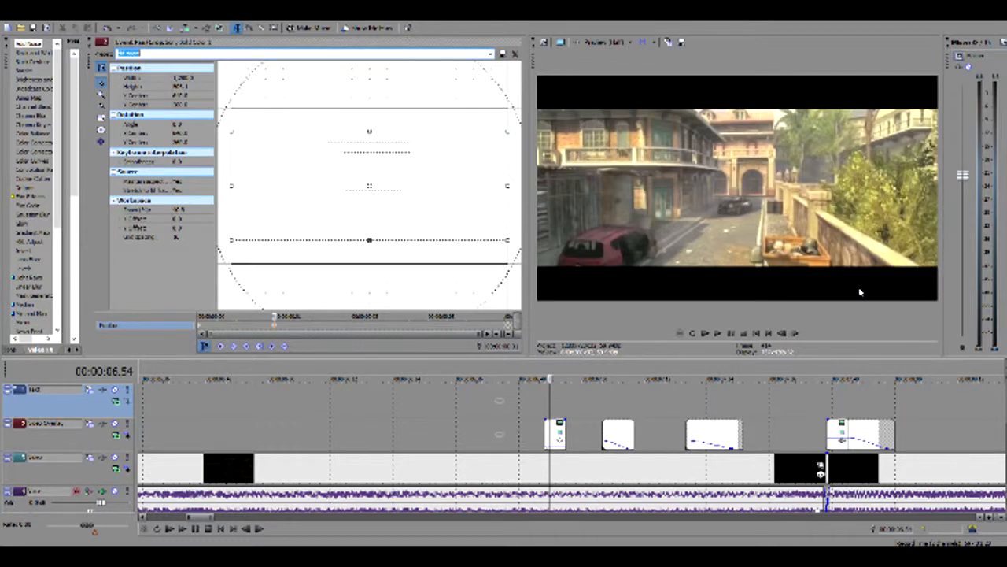
Lower the master volume and replay the lead-in to the overlay from about 6.50 seconds
{"action": "left_click", "coordinate": [533, 406]}
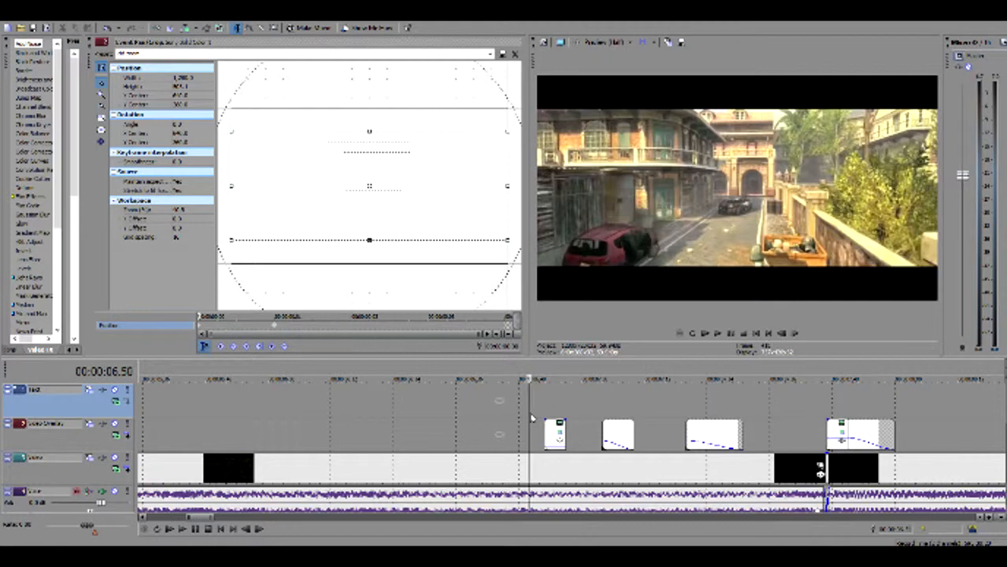
{"action": "key", "text": "Left"}
{"action": "key", "text": "space"}
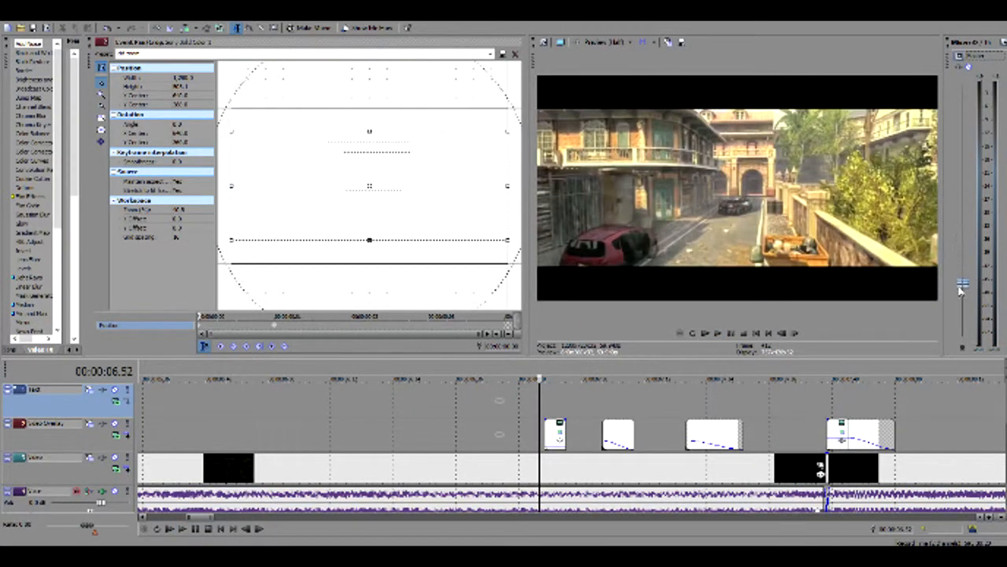
{"action": "key", "text": "space"}
{"action": "key", "text": "space"}
{"action": "key", "text": "space"}
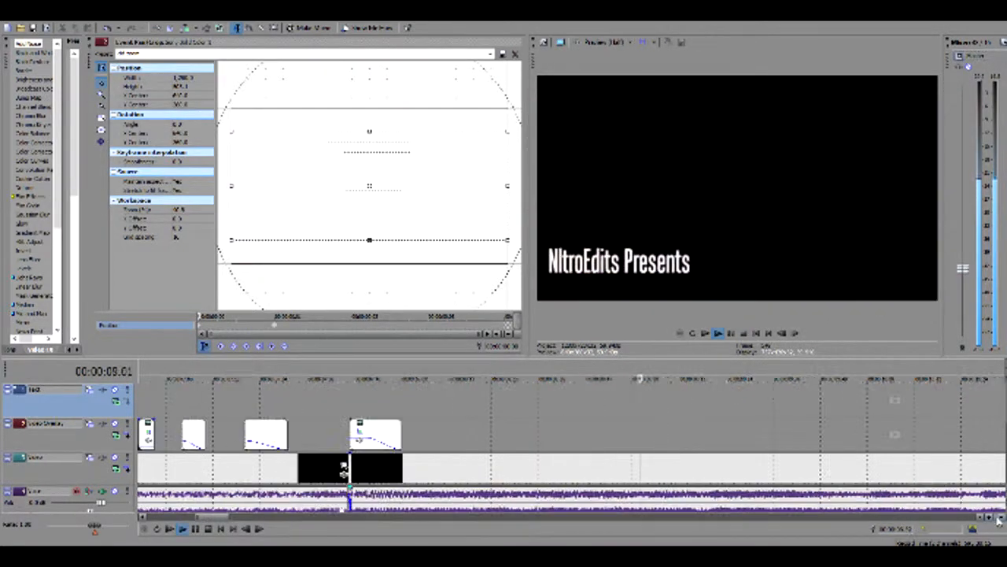
Play the edit on through the title and gameplay text sections, and pause at about 17 seconds
{"action": "left_click_drag", "start_coordinate": [202, 520], "coordinate": [283, 528]}
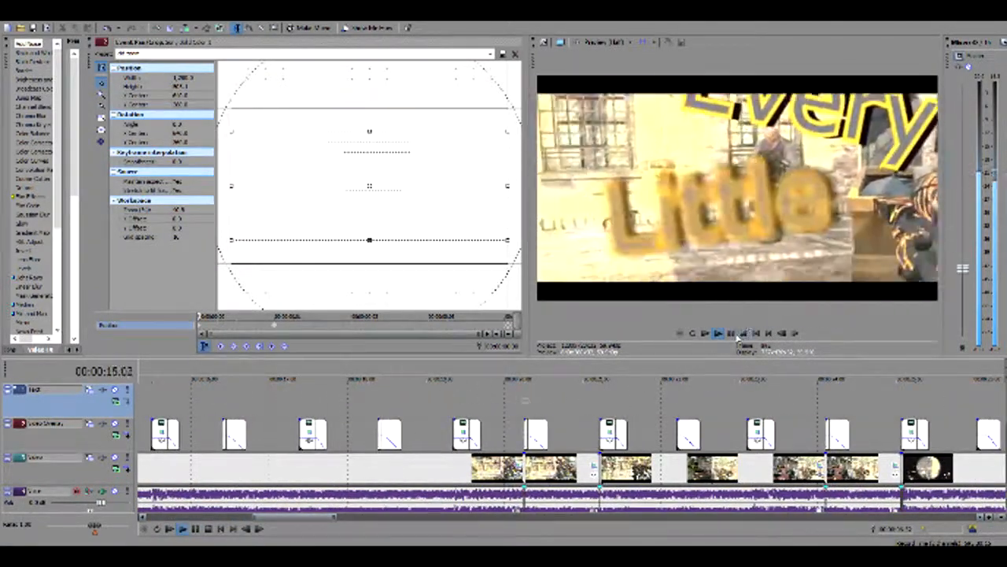
{"action": "left_click", "coordinate": [731, 333]}
{"action": "left_click", "coordinate": [731, 333]}
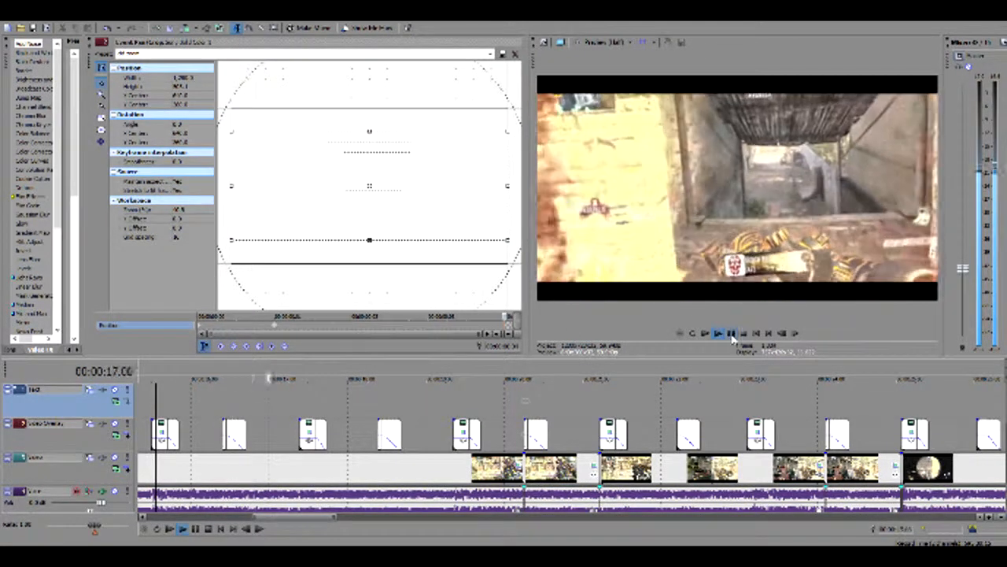
{"action": "left_click", "coordinate": [731, 333]}
Open the pan/crop settings of the gameplay clip at 17 seconds, and play the rest of the edit past its black ending
{"action": "left_click", "coordinate": [519, 465]}
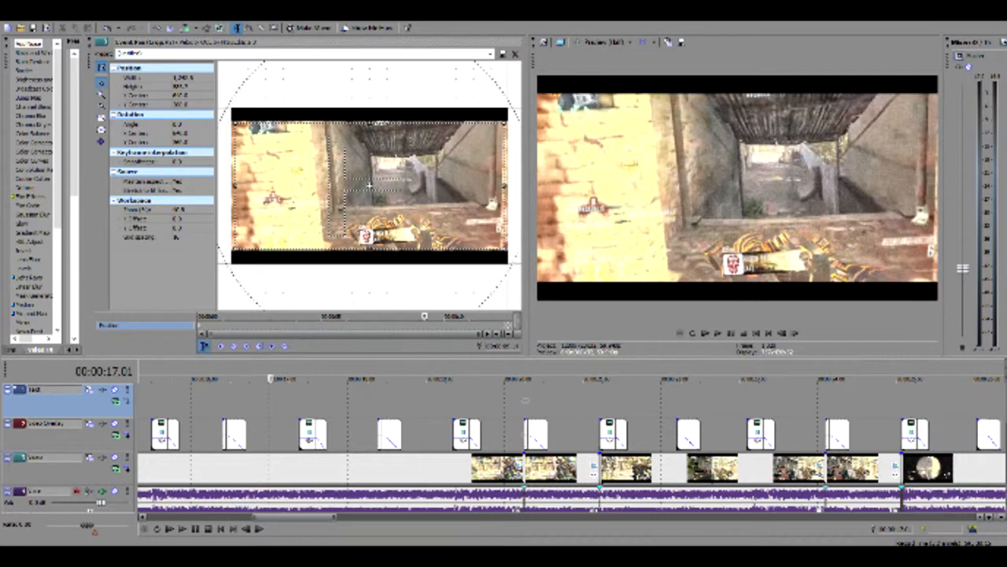
{"action": "left_click", "coordinate": [245, 420]}
{"action": "key", "text": "space"}
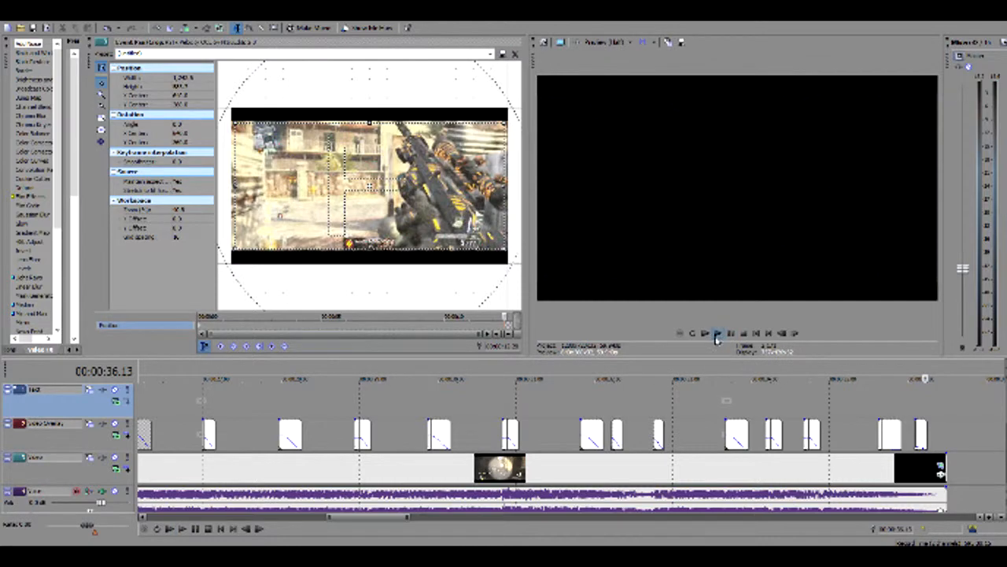
{"action": "left_click", "coordinate": [709, 334]}
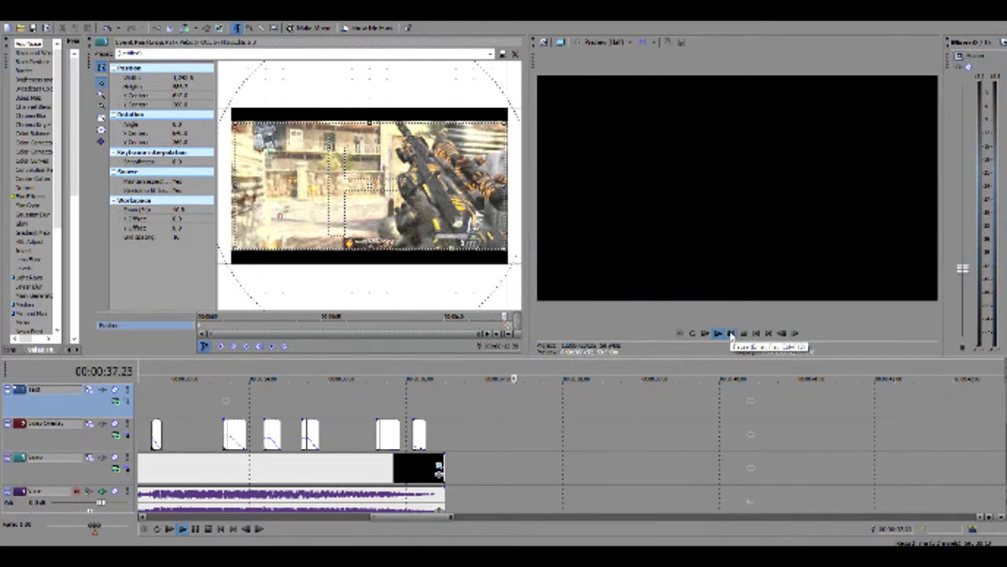
{"action": "left_click", "coordinate": [731, 334]}
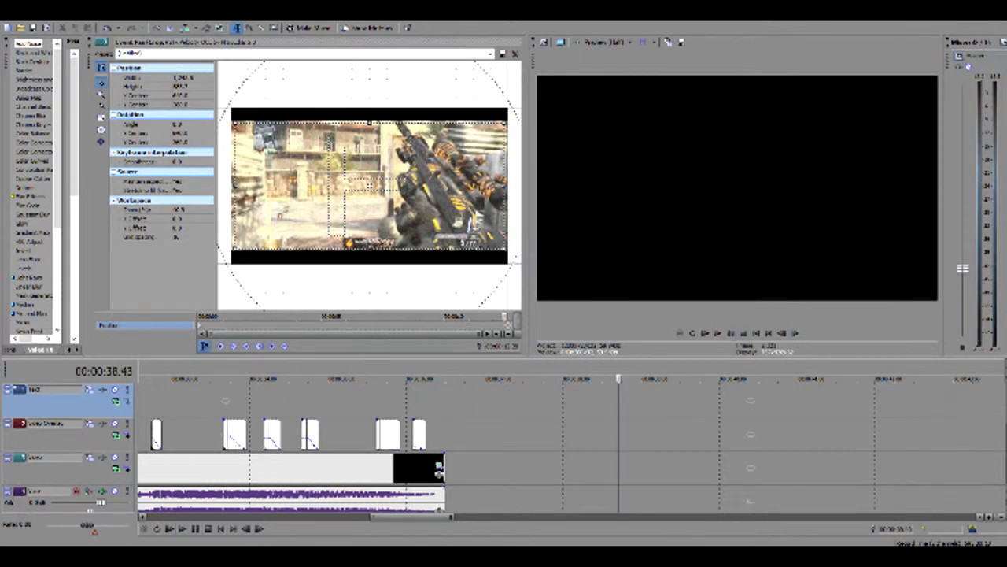